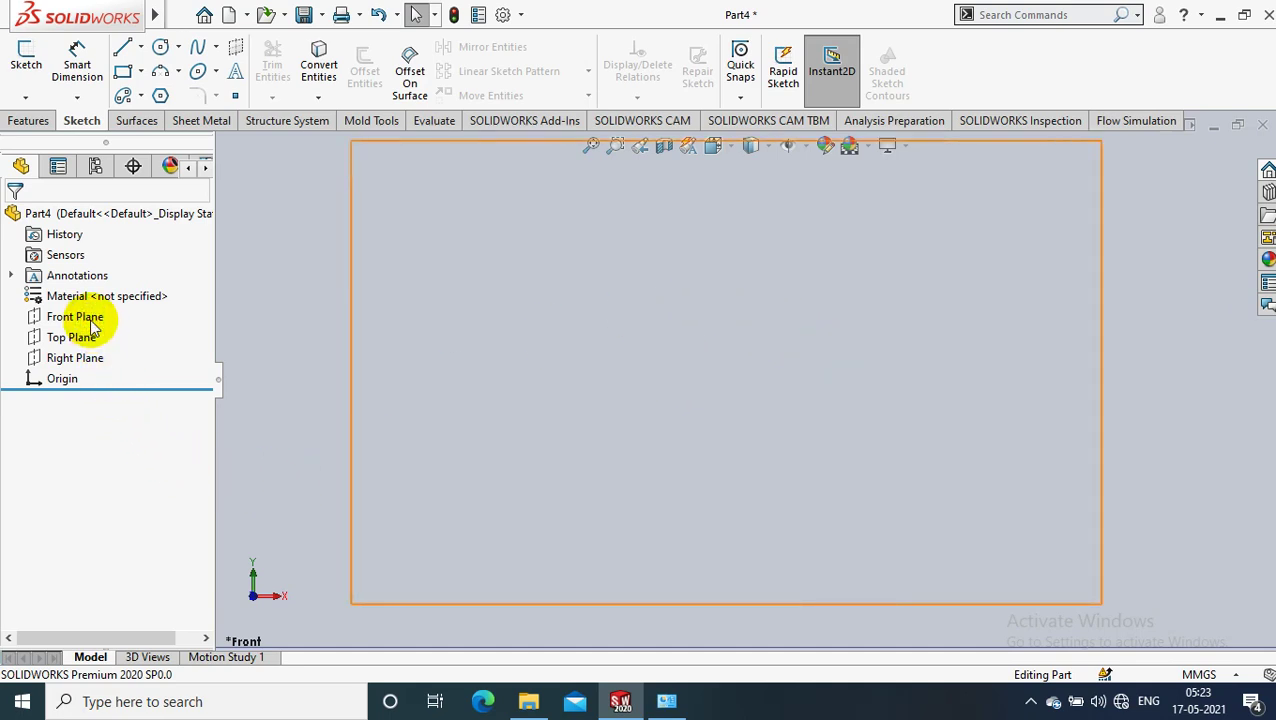
- Face the Front Plane and sketch two concentric circles centred on the origin
right_click(92, 320)
left_click(163, 292)
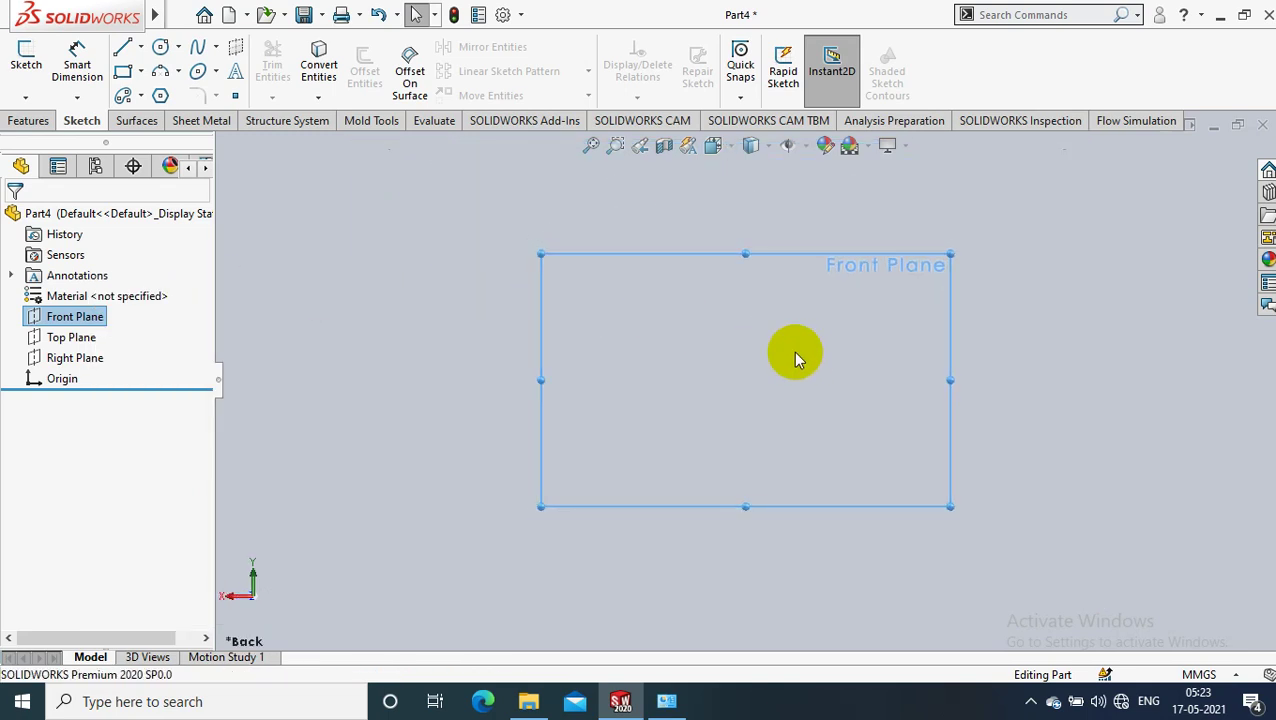
left_click(178, 47)
left_click(175, 72)
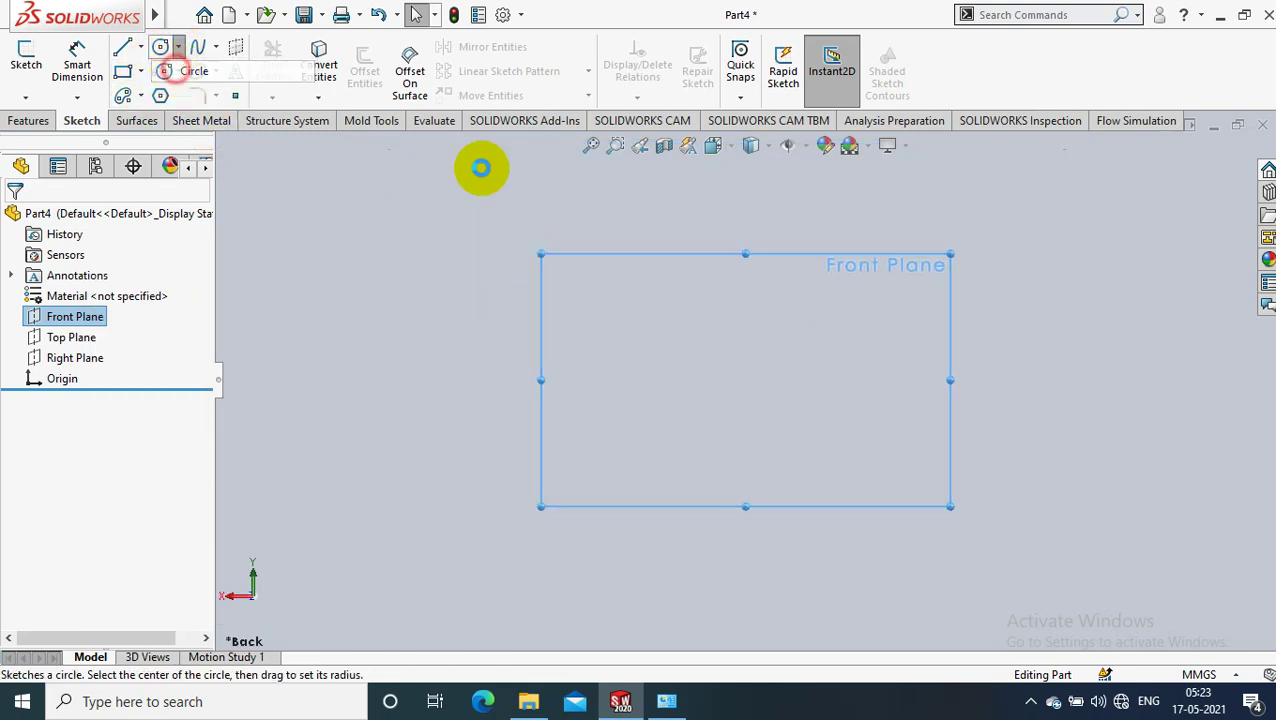
left_click(778, 384)
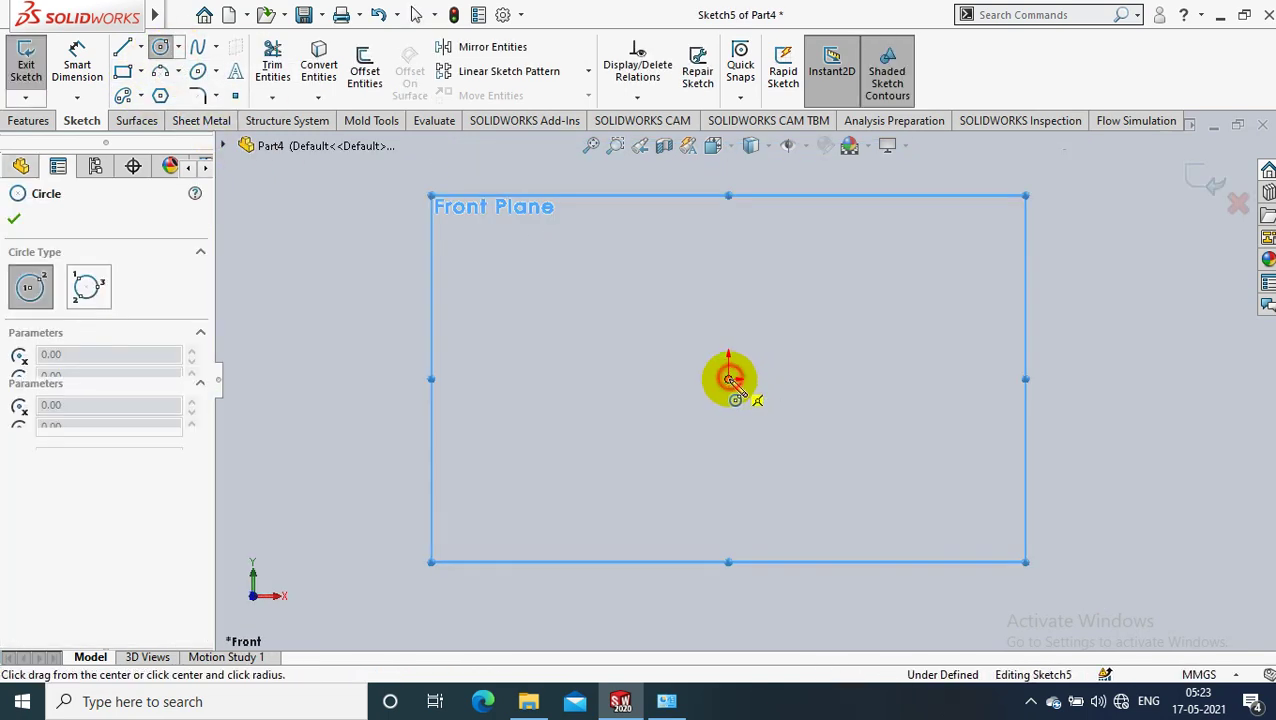
left_click_drag(729, 380, 770, 503)
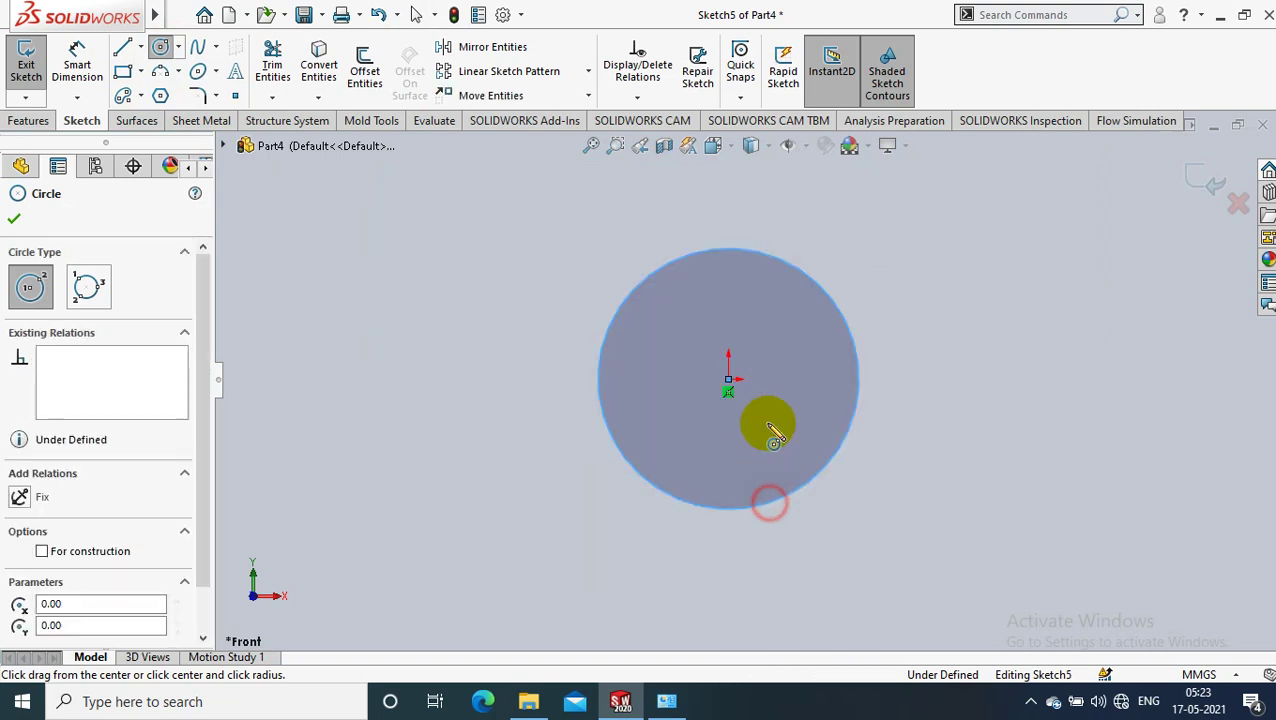
left_click(77, 92)
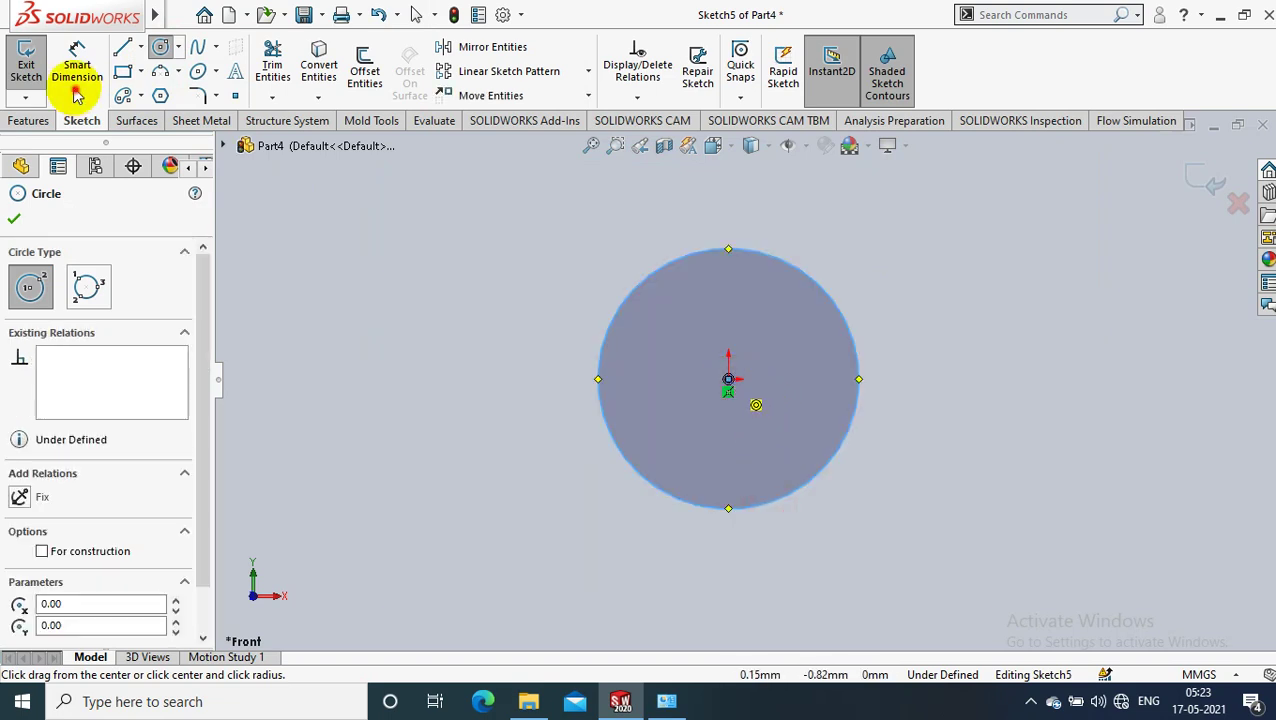
- Dimension the inner circle Ø30 and the outer circle Ø80
left_click(775, 413)
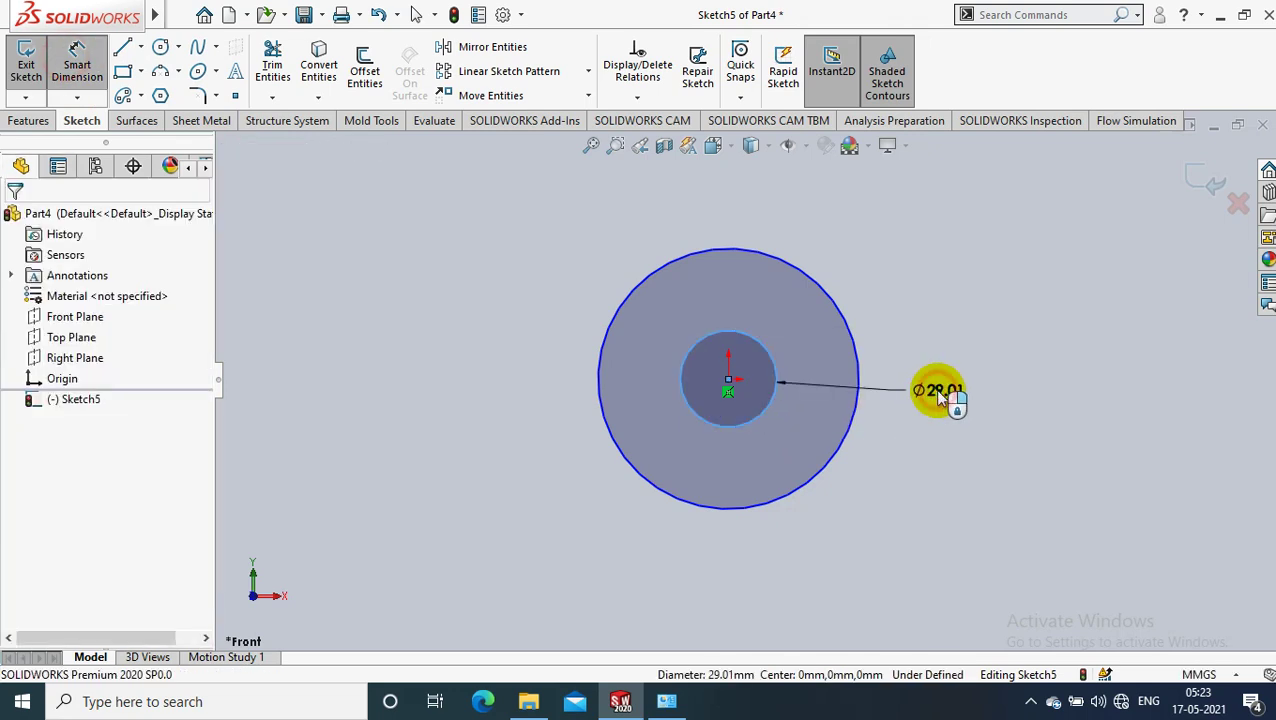
left_click(935, 390)
type("3")
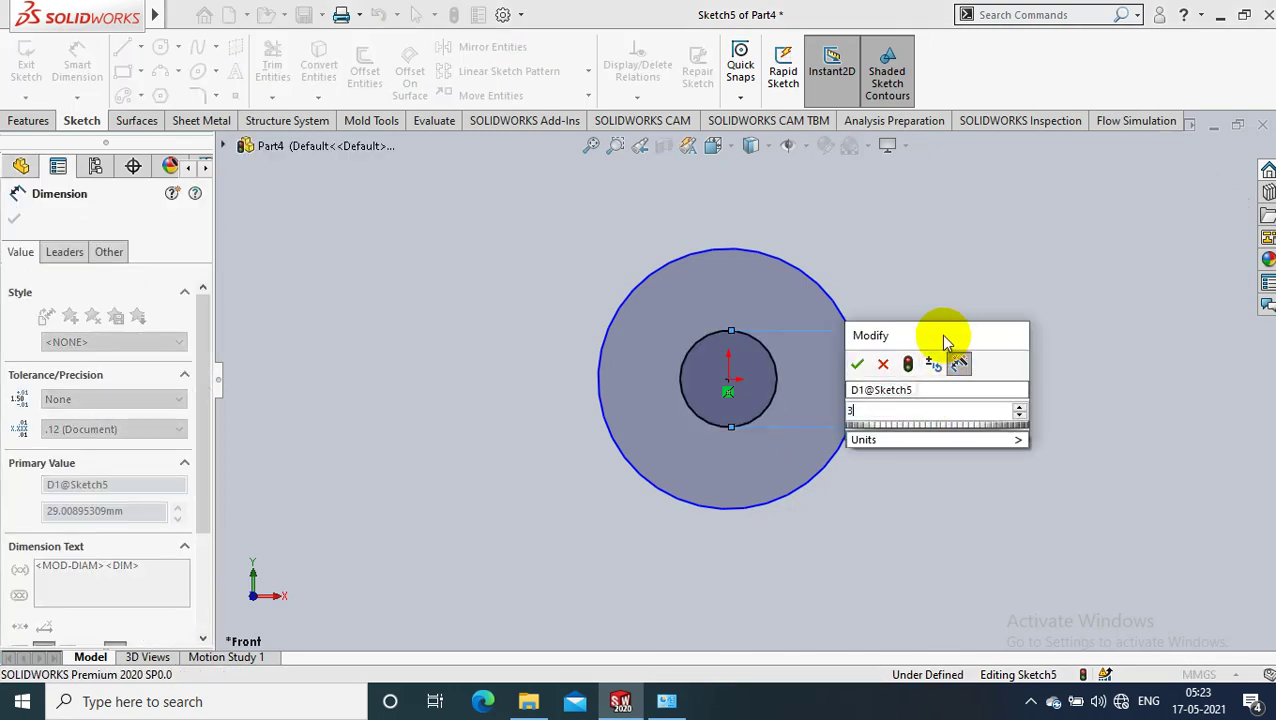
type("0")
key("Return")
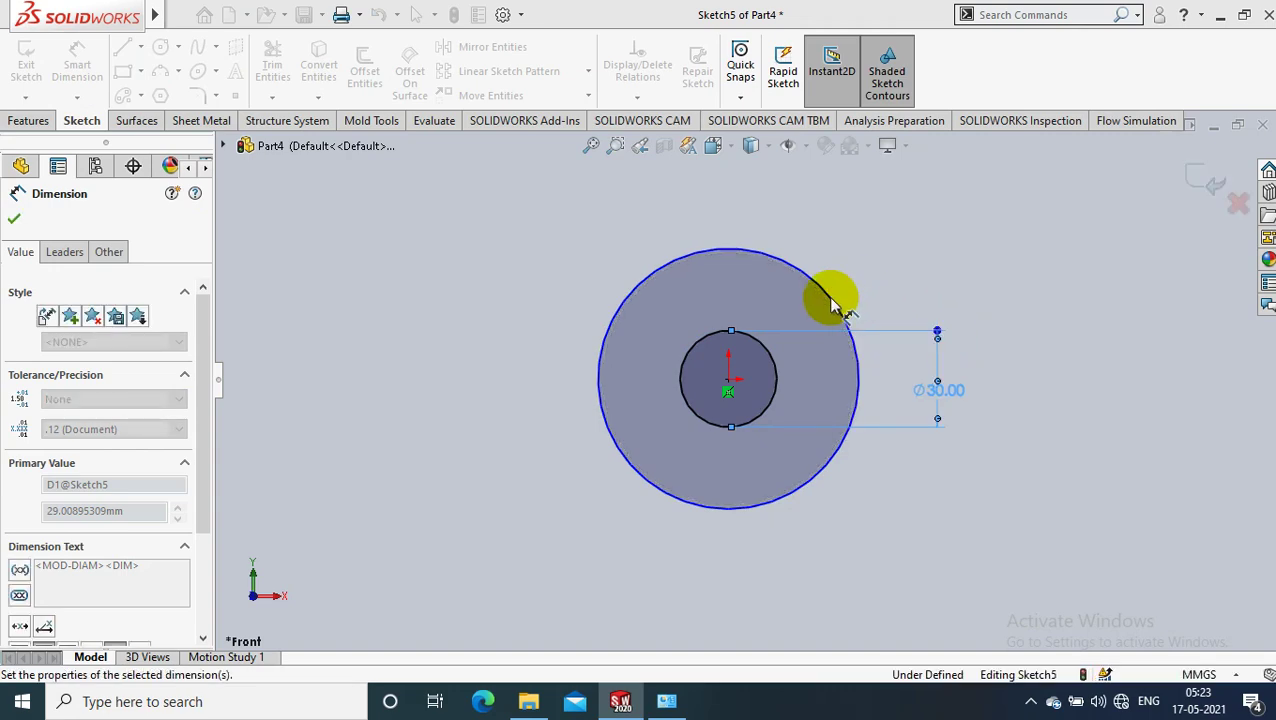
left_click(829, 300)
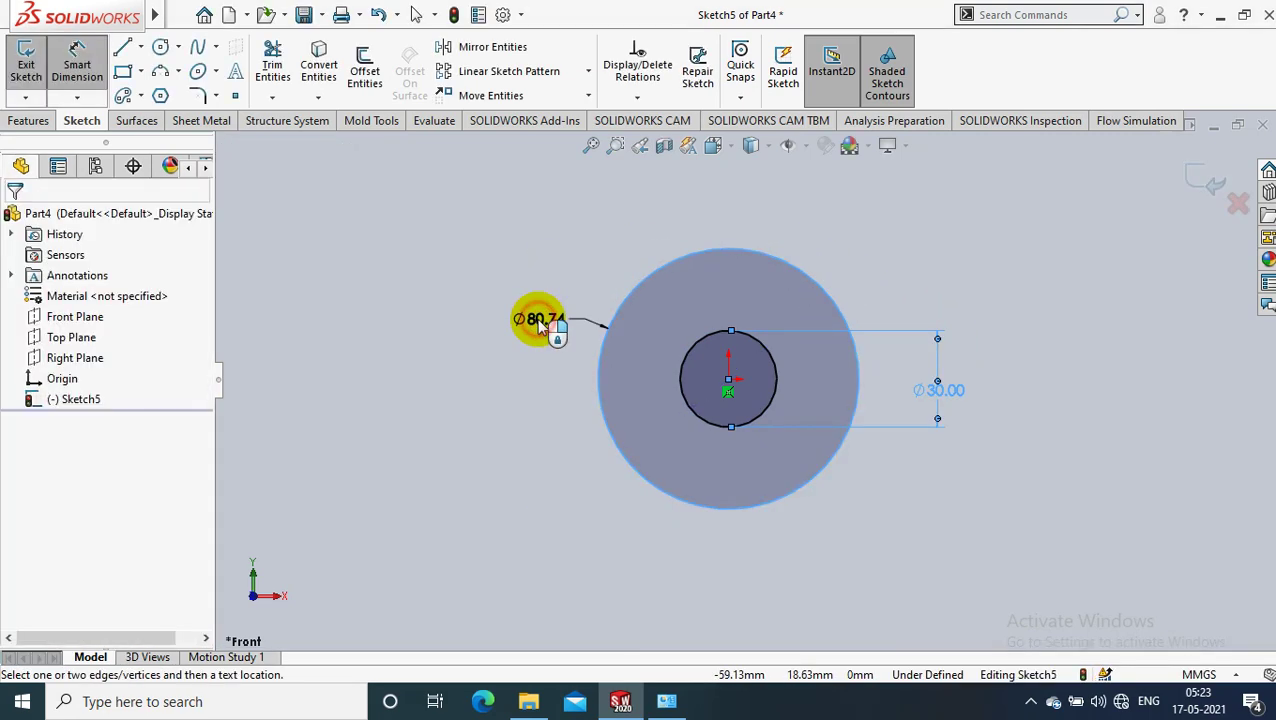
left_click(540, 325)
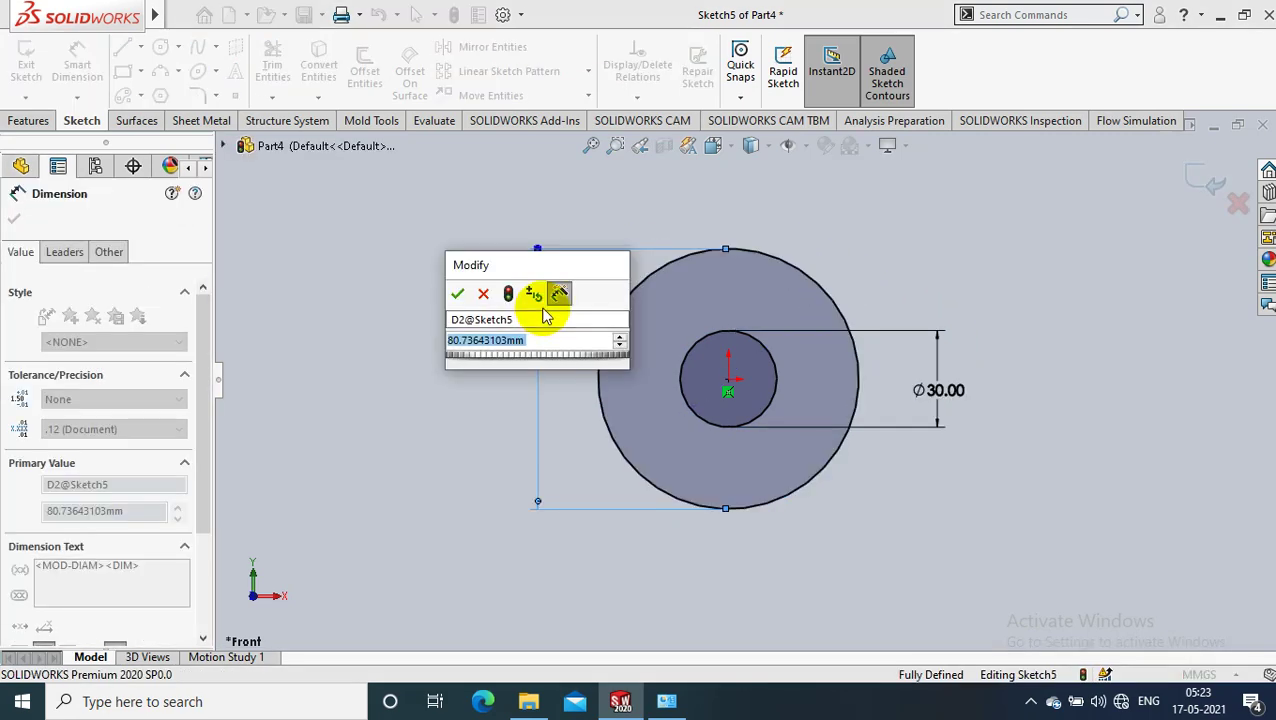
type("8")
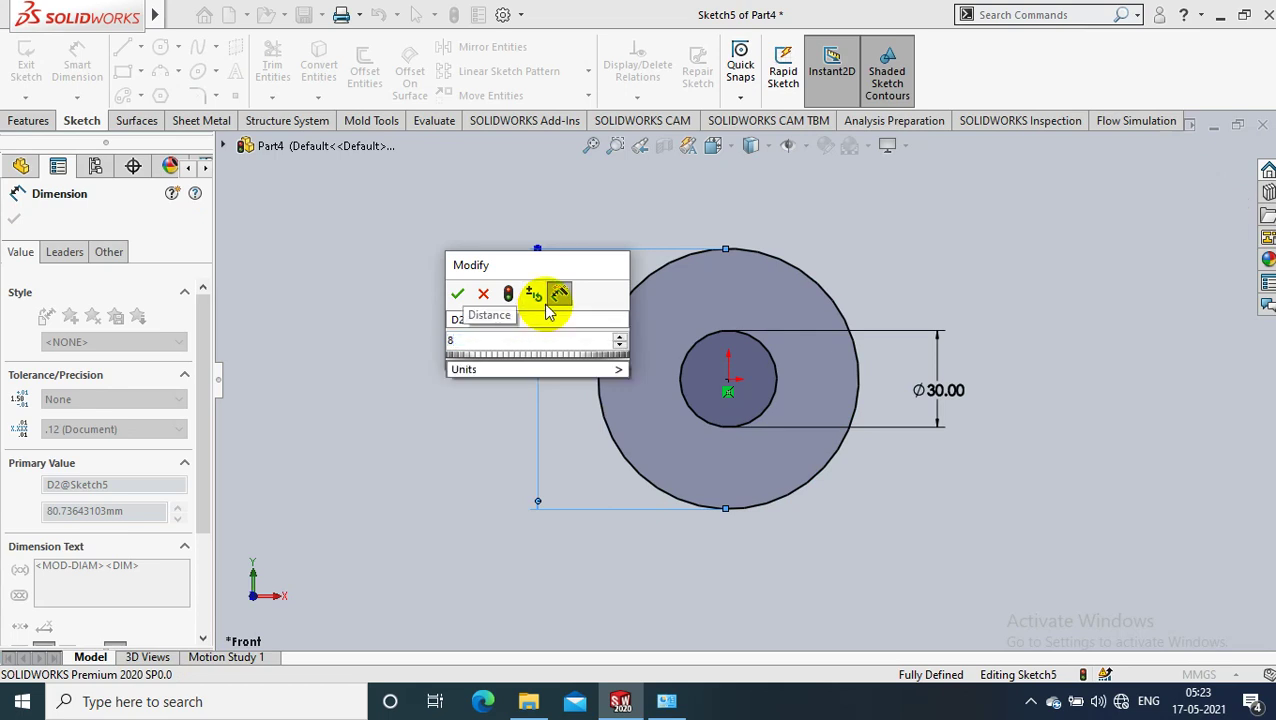
type("0")
key("Return")
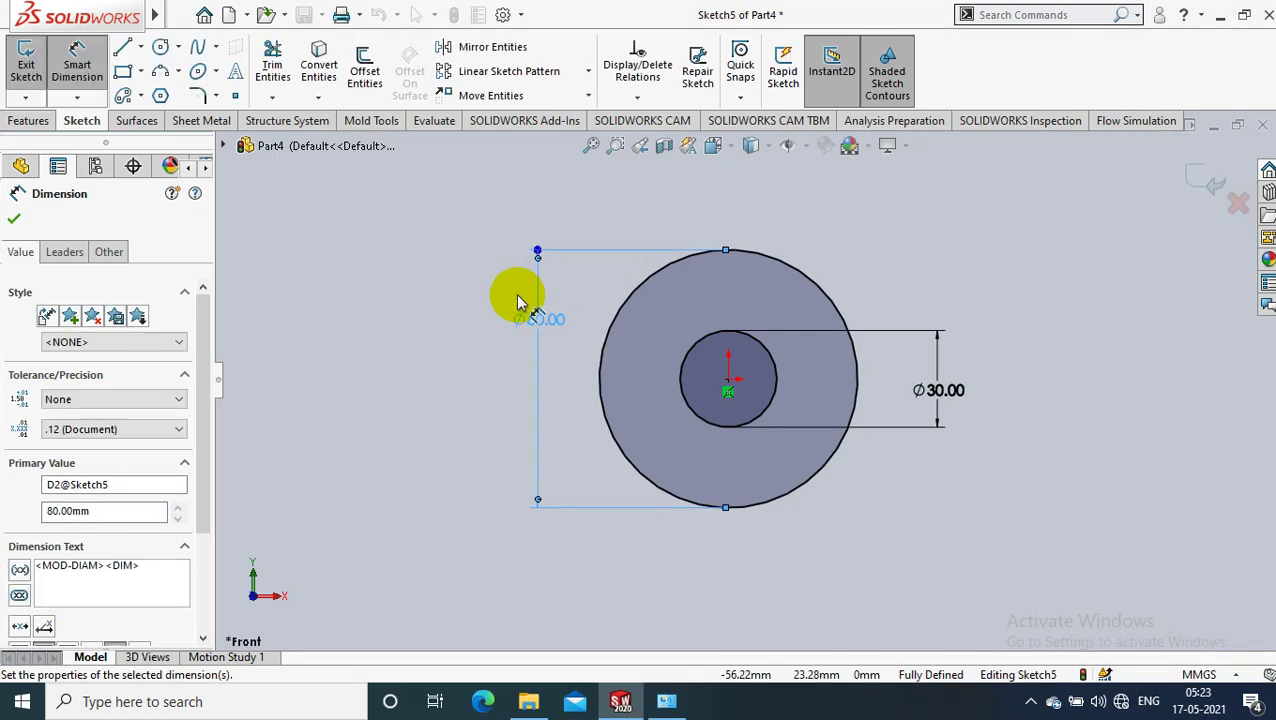
left_click(14, 219)
- Extrude the two-circle sketch 18 mm into a ring with a Ø30 bore
left_click(28, 120)
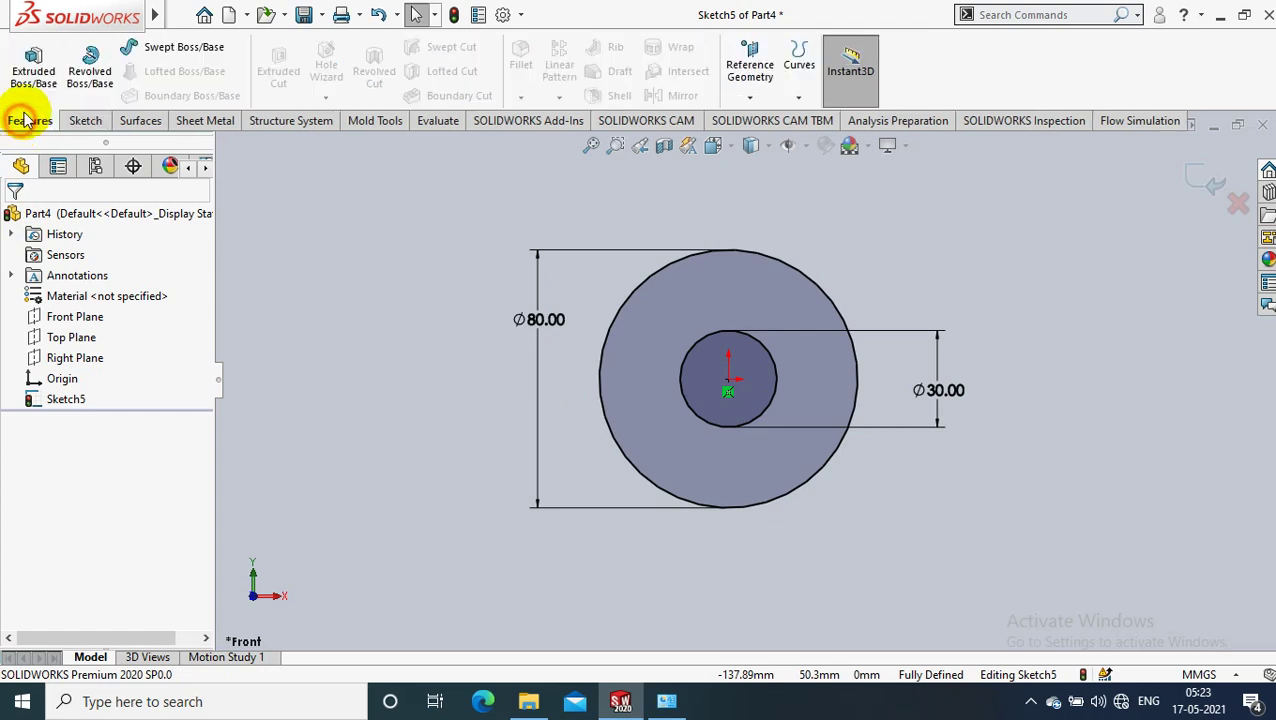
left_click(33, 65)
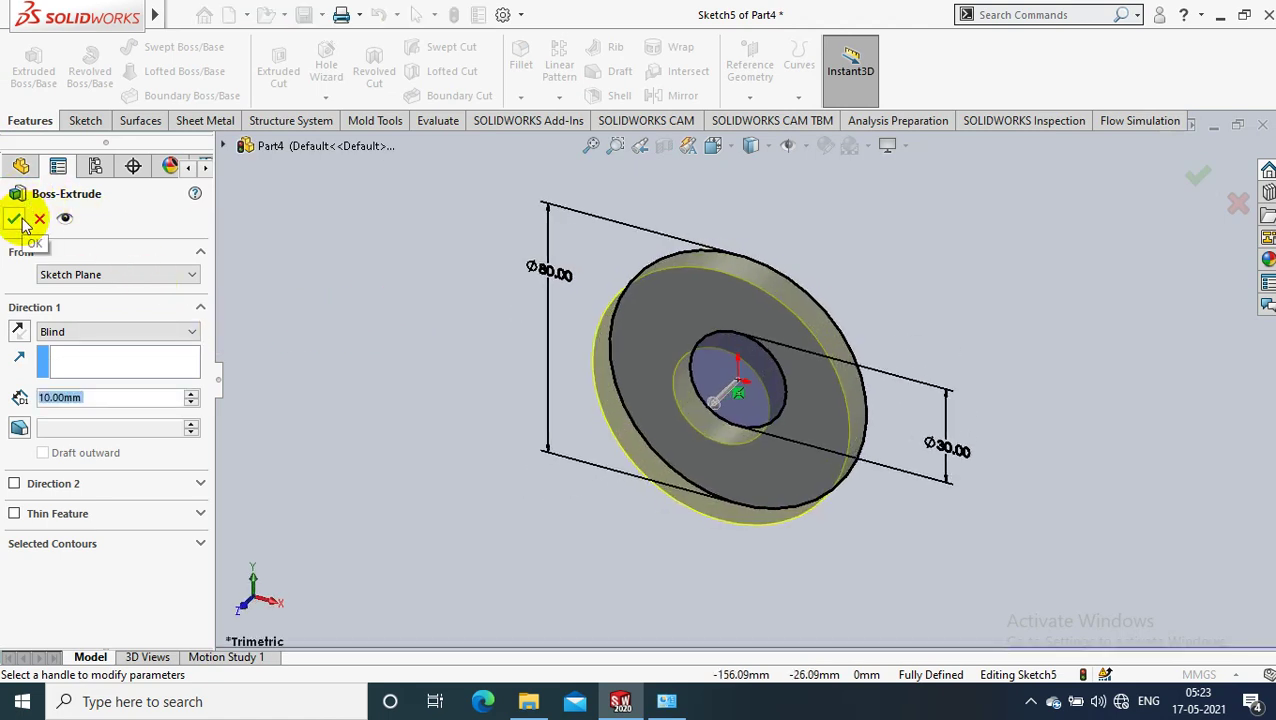
type("1")
key("Escape")
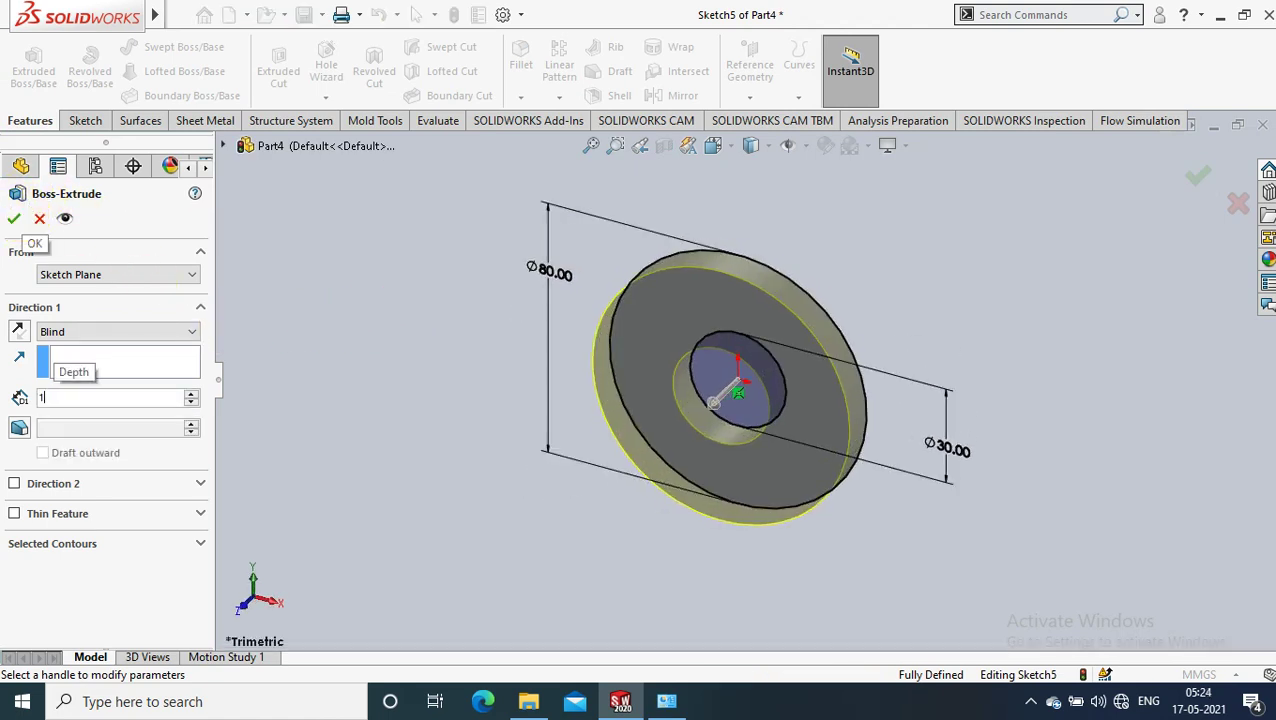
left_click(14, 218)
left_click(413, 222)
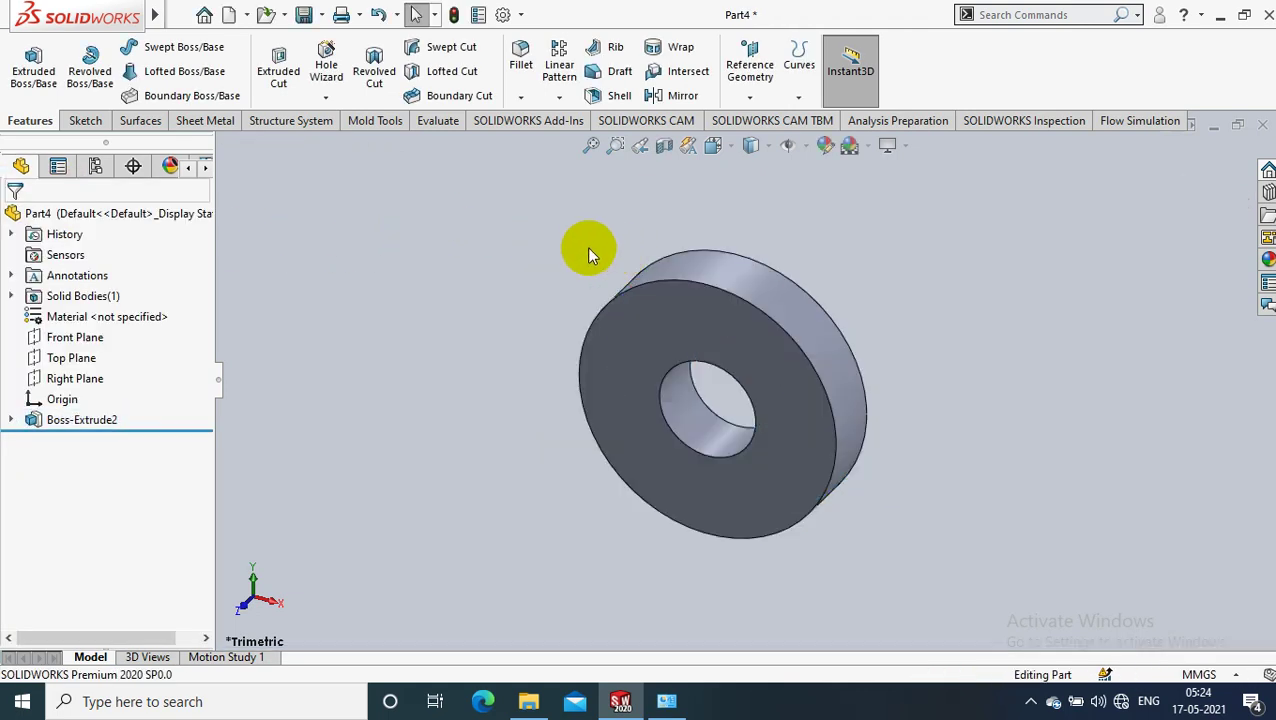
- On the ring's front face, sketch a centre rectangle on the bore's bottom edge
right_click(660, 336)
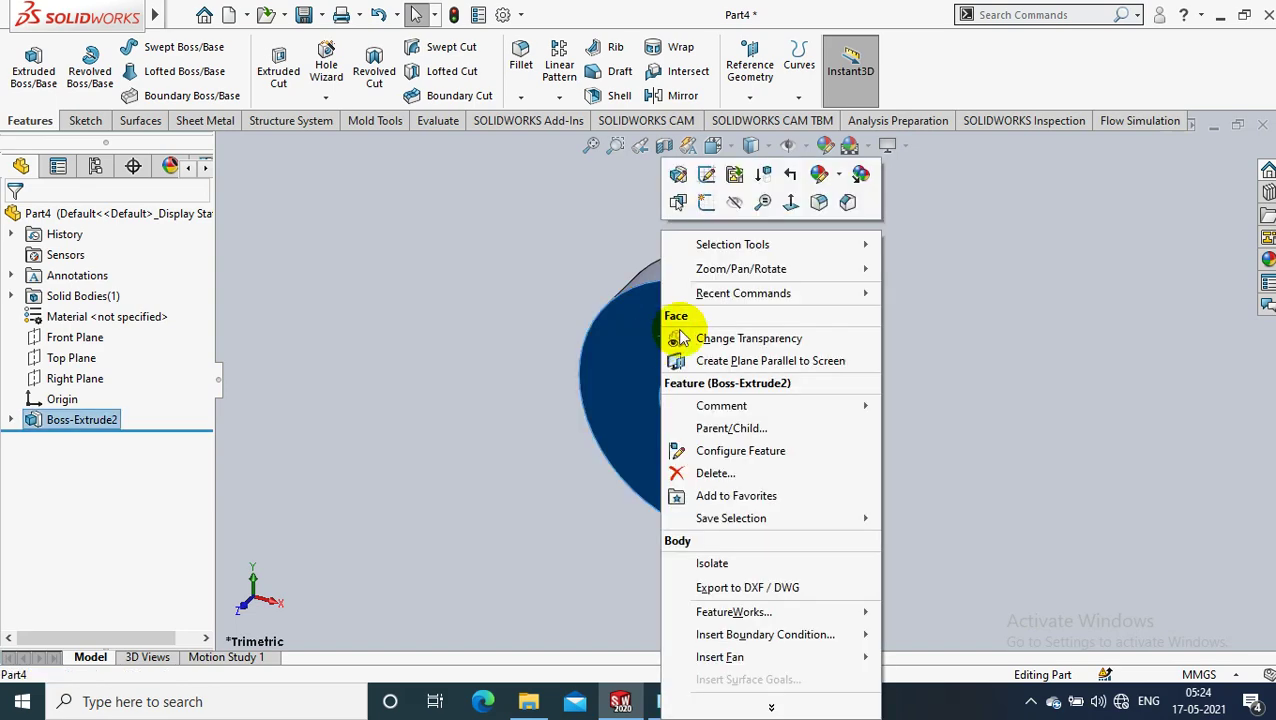
left_click(80, 120)
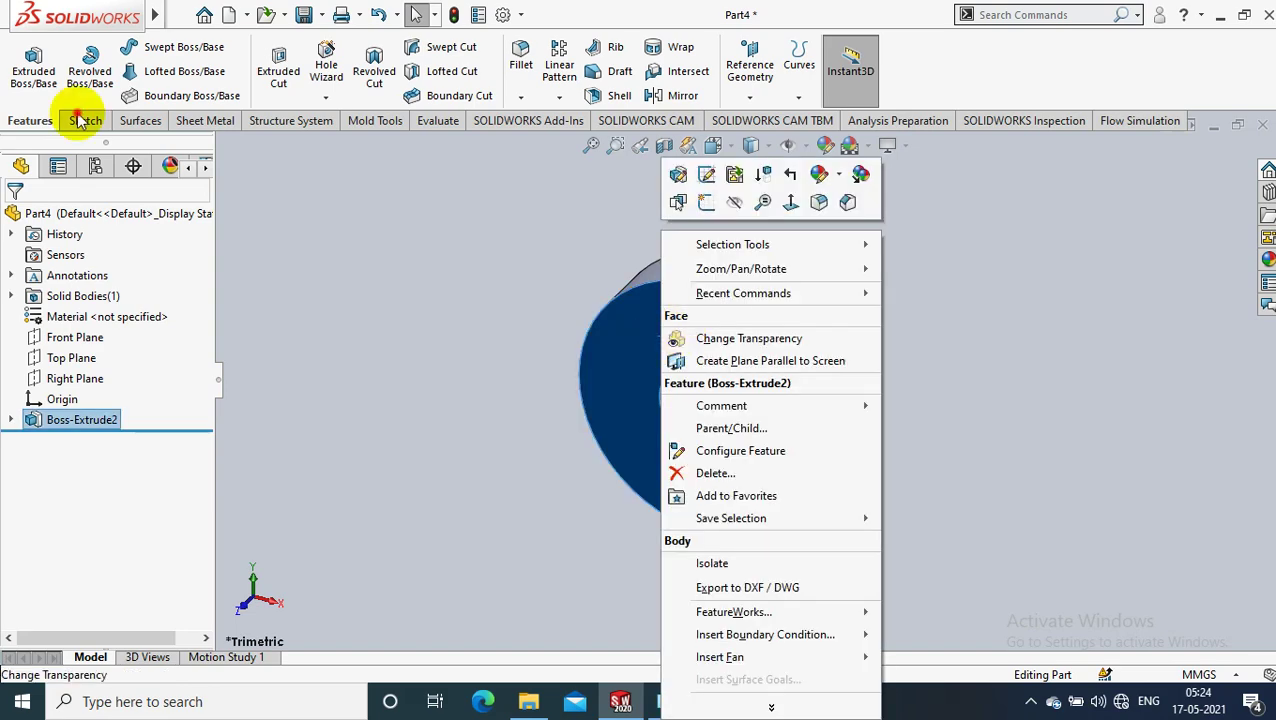
left_click(141, 71)
left_click(145, 119)
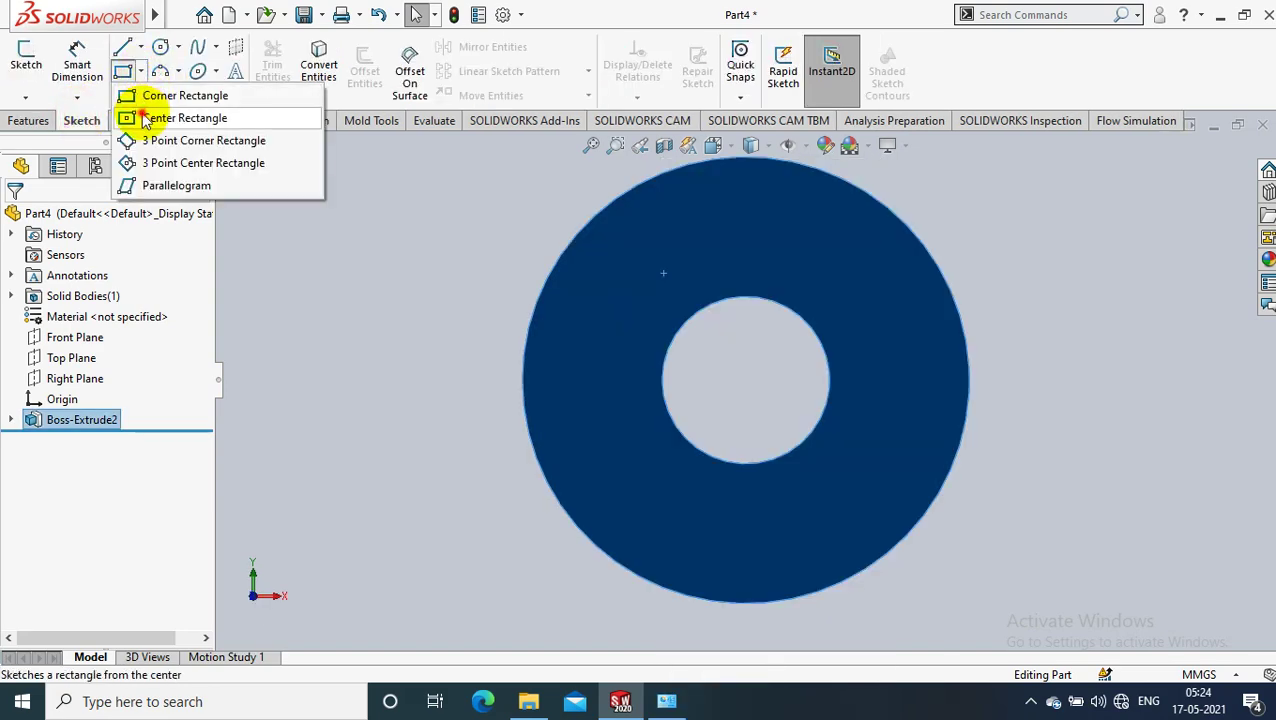
left_click(745, 466)
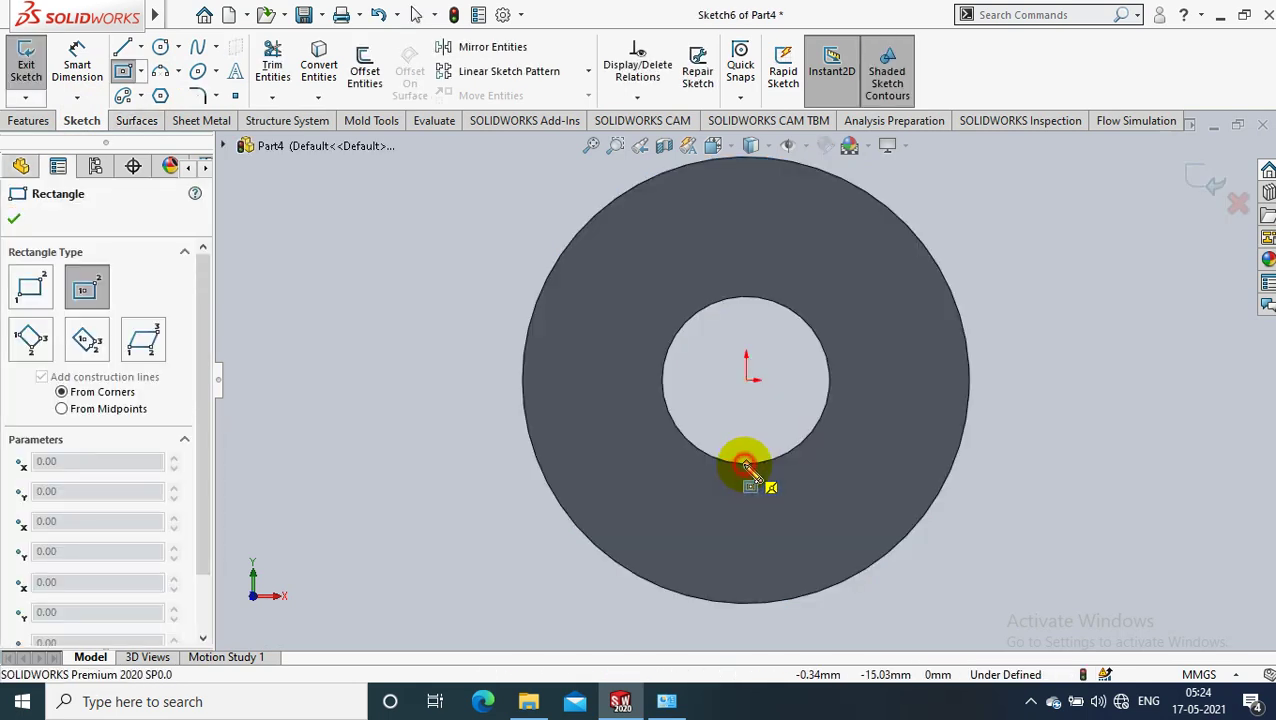
left_click(757, 476)
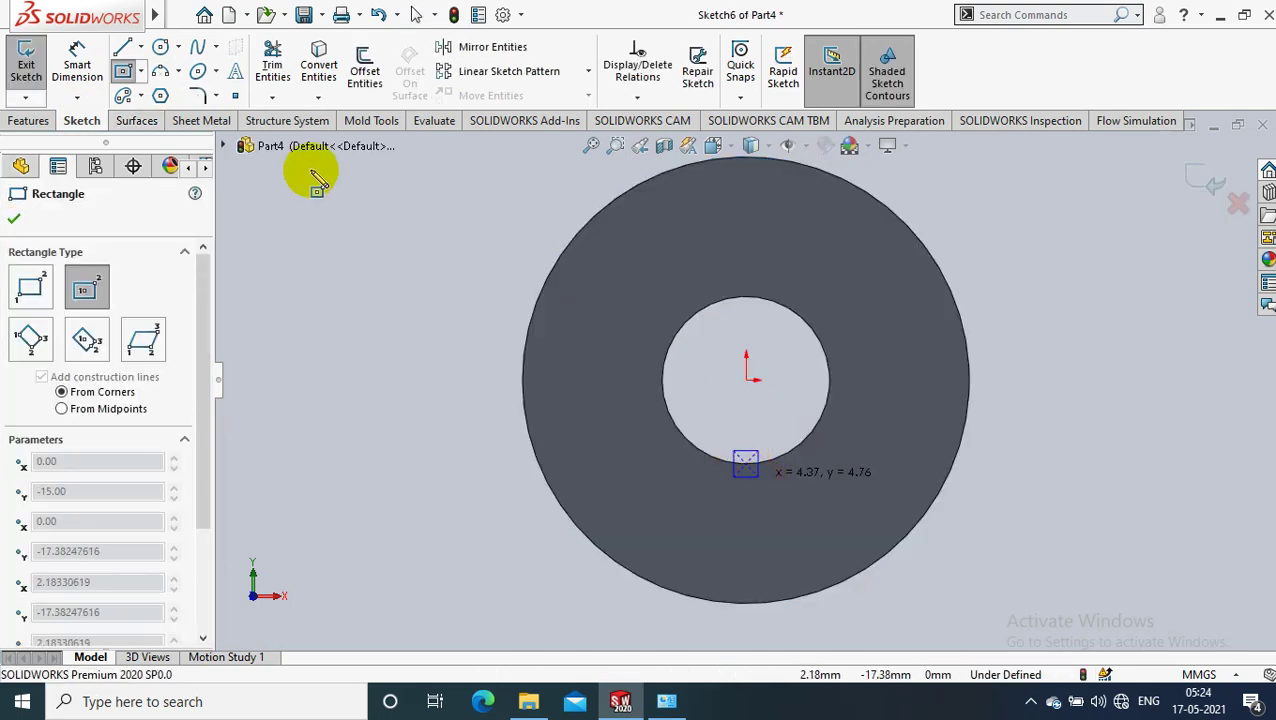
- Dimension the small rectangle to 4 mm wide and 4 mm high
left_click(80, 75)
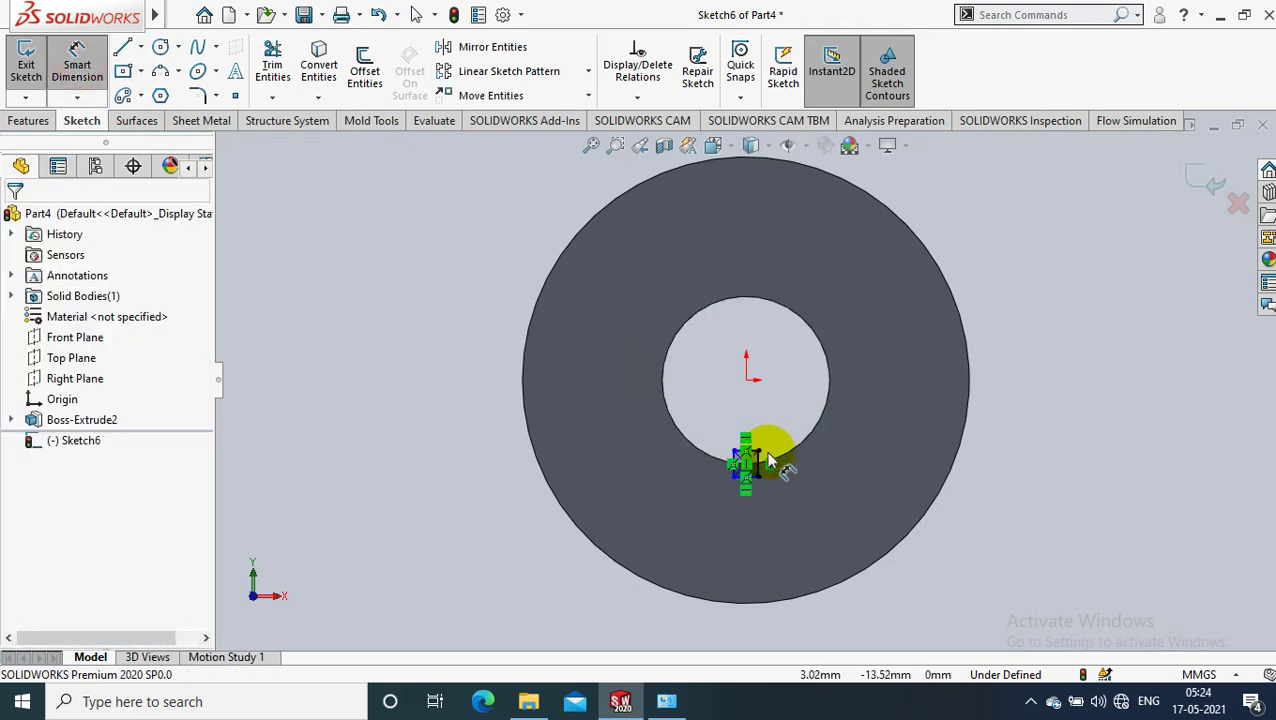
scroll(768, 456, "down", 1)
scroll(765, 453, "down", 1)
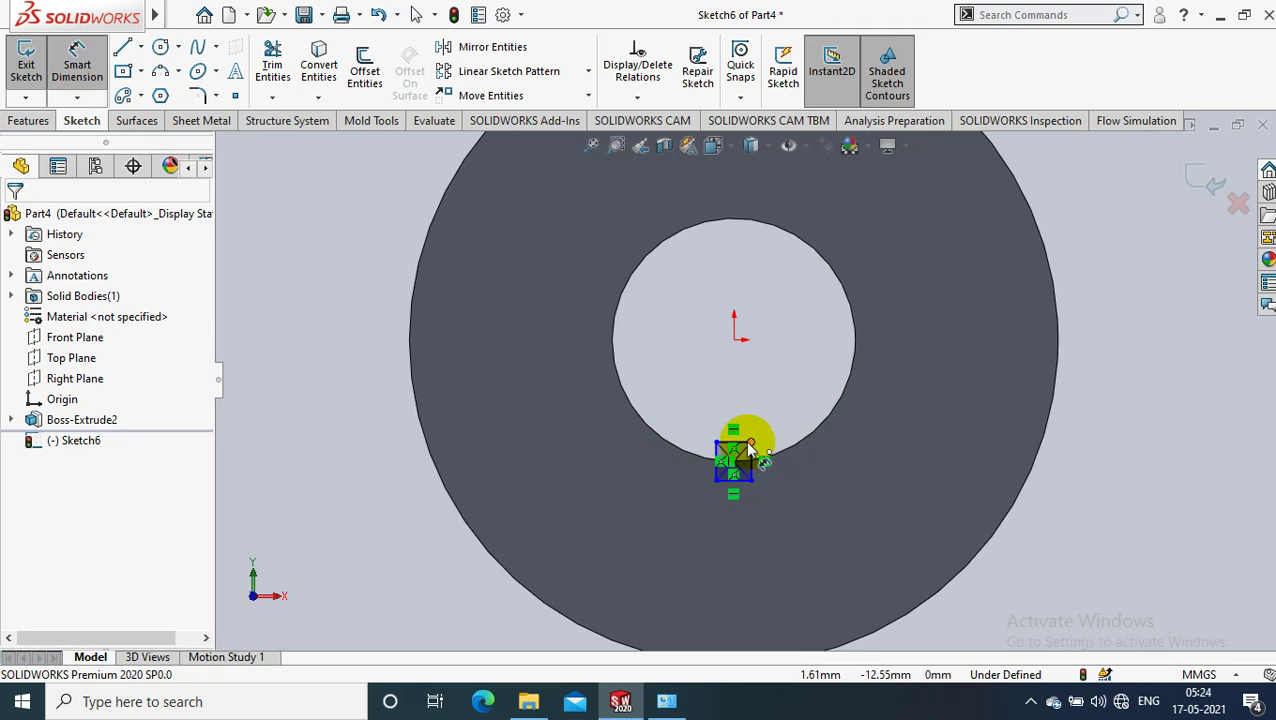
left_click(750, 445)
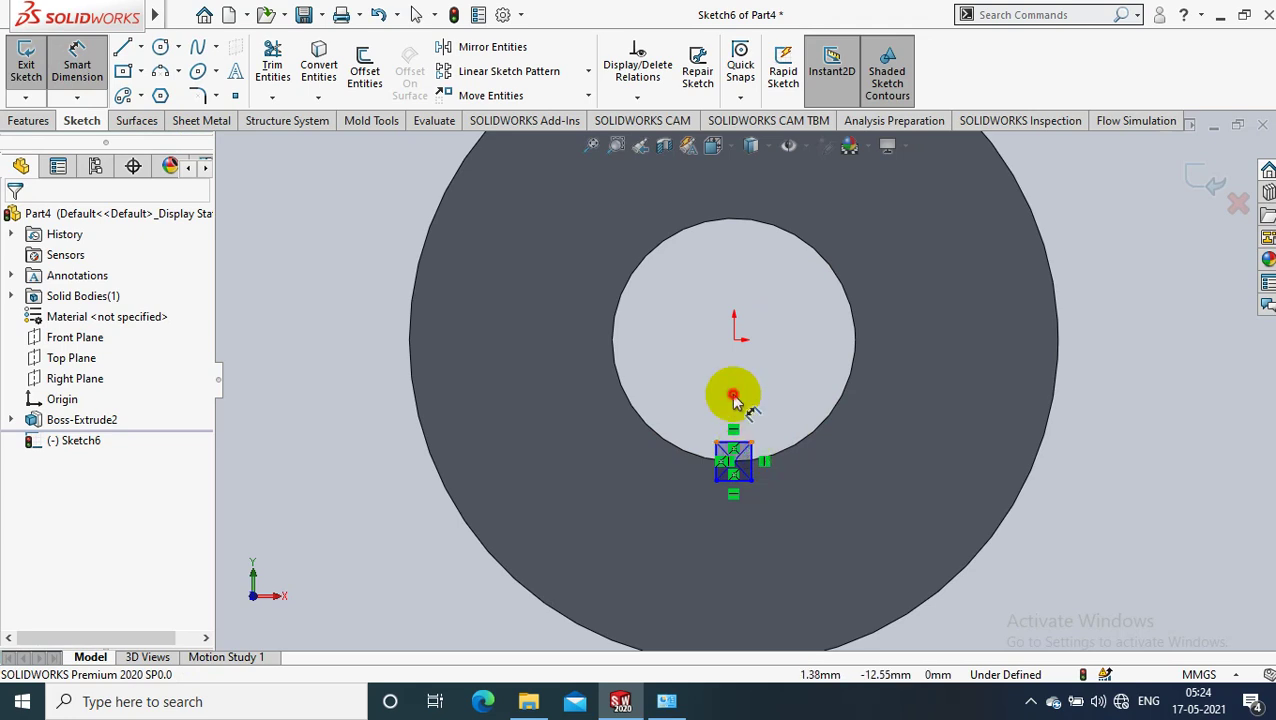
left_click(733, 395)
type("4.00mm")
key("Return")
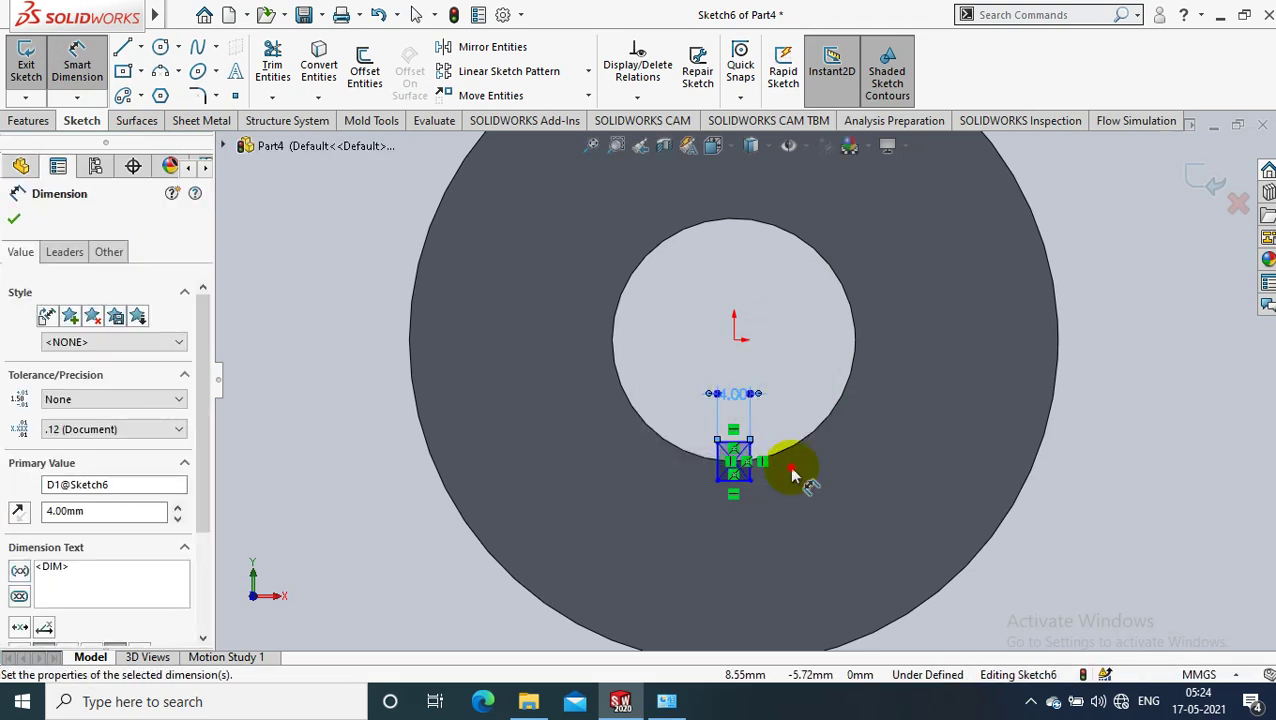
left_click(792, 475)
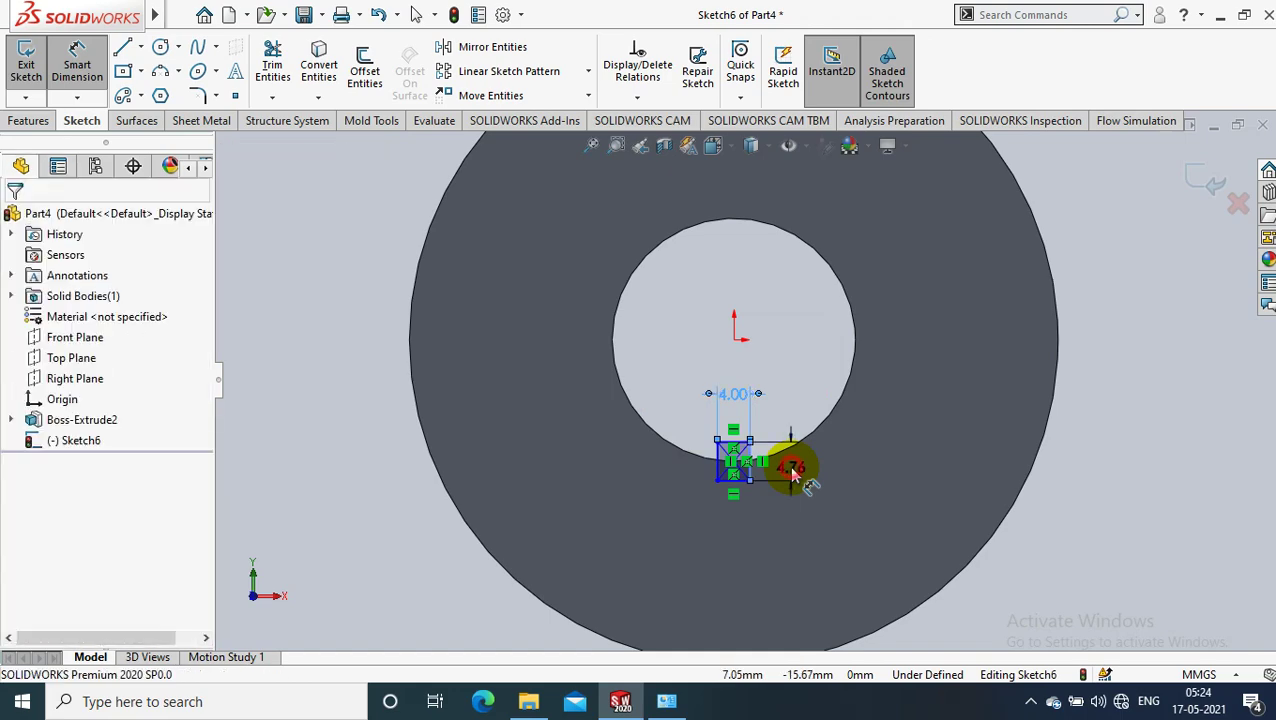
left_click(797, 466)
left_click(15, 220)
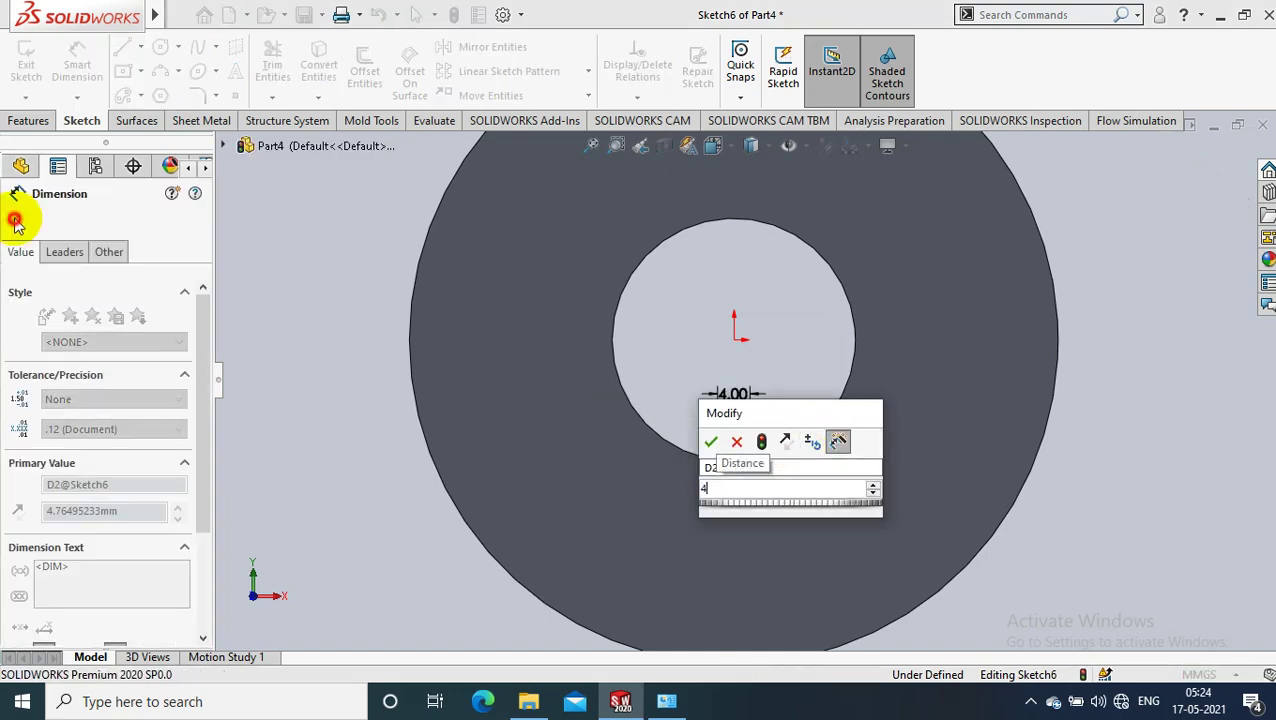
left_click(28, 120)
key("f")
middle_click_drag(343, 321, 328, 328)
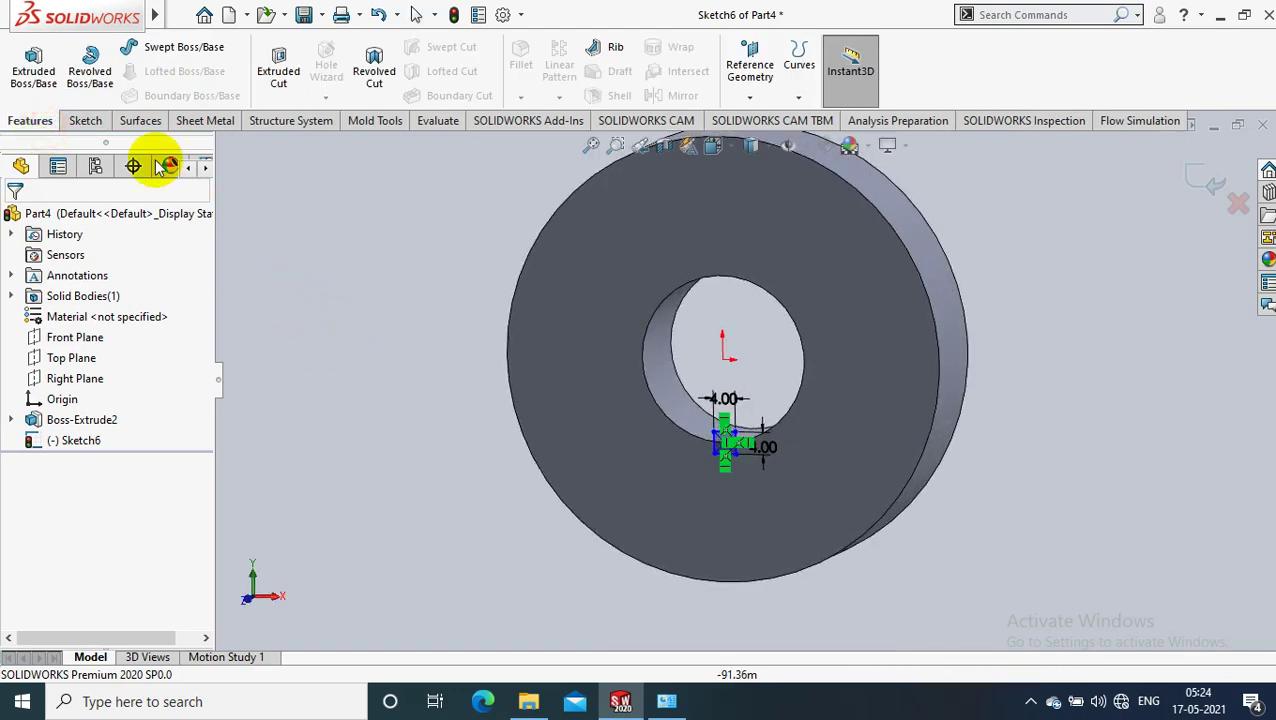
- Cut the 4 × 4 mm keyway square Through All of the ring
left_click(290, 76)
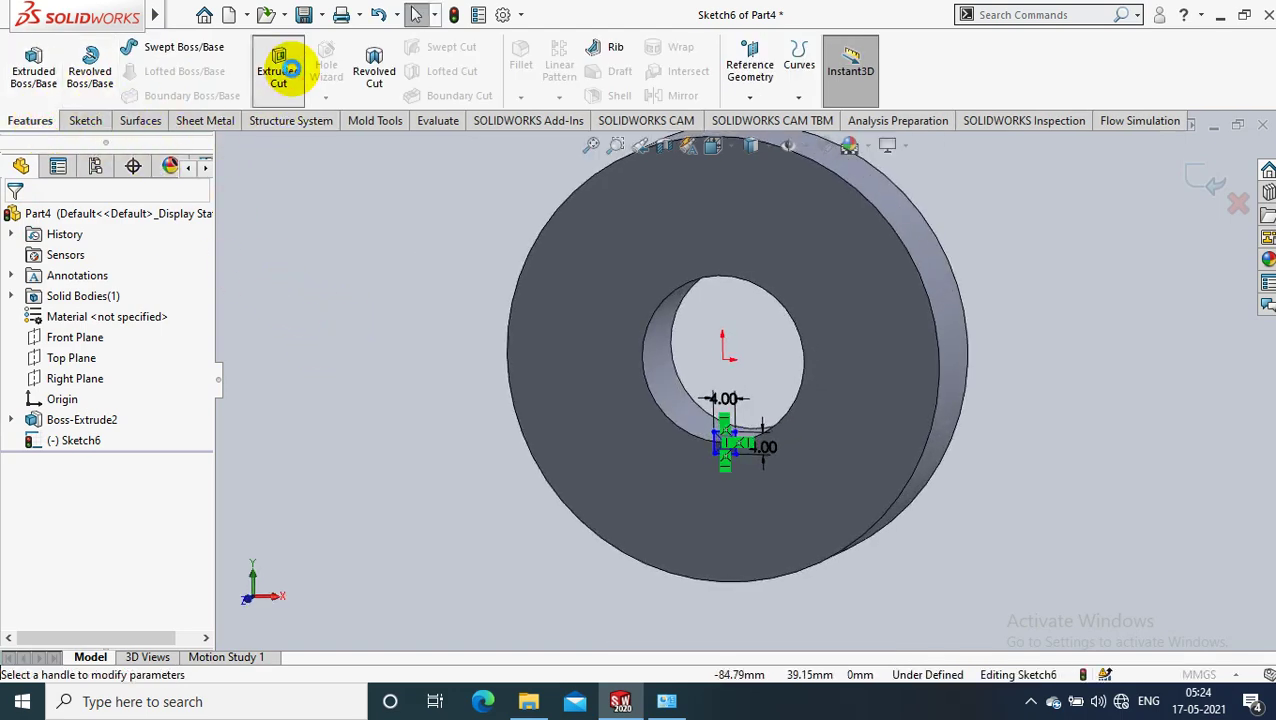
left_click(55, 331)
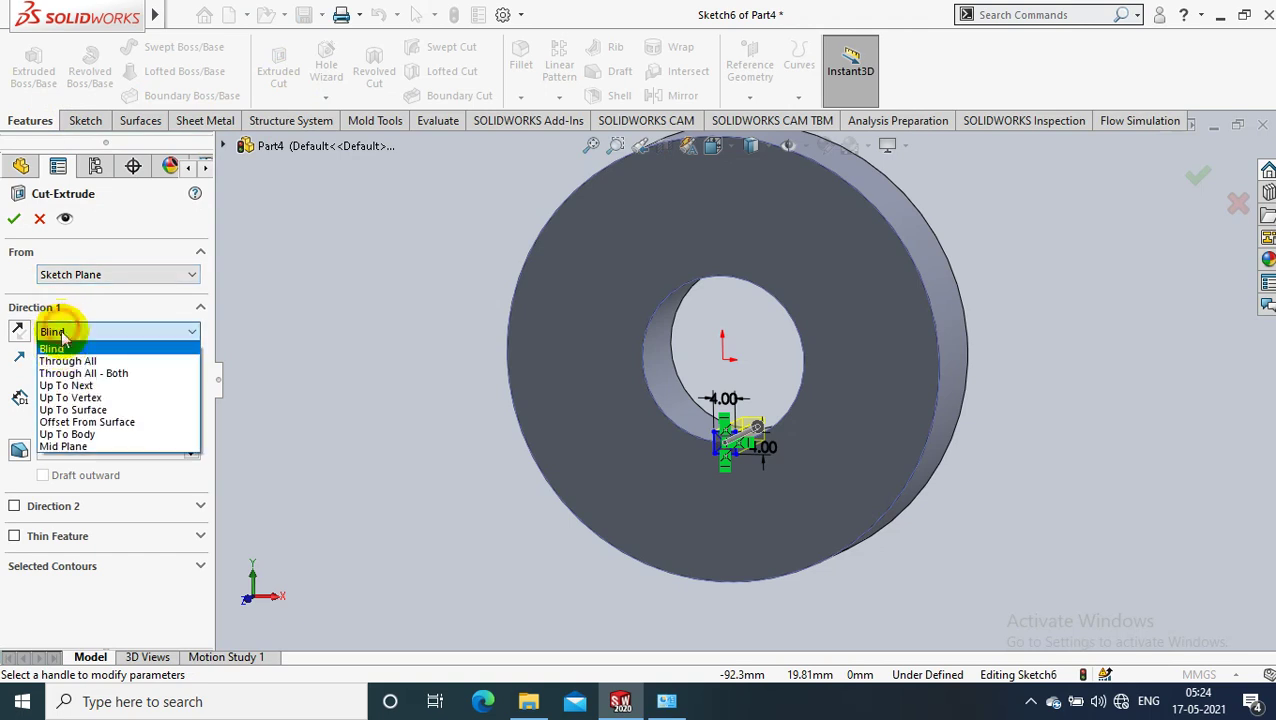
left_click(60, 356)
left_click(13, 222)
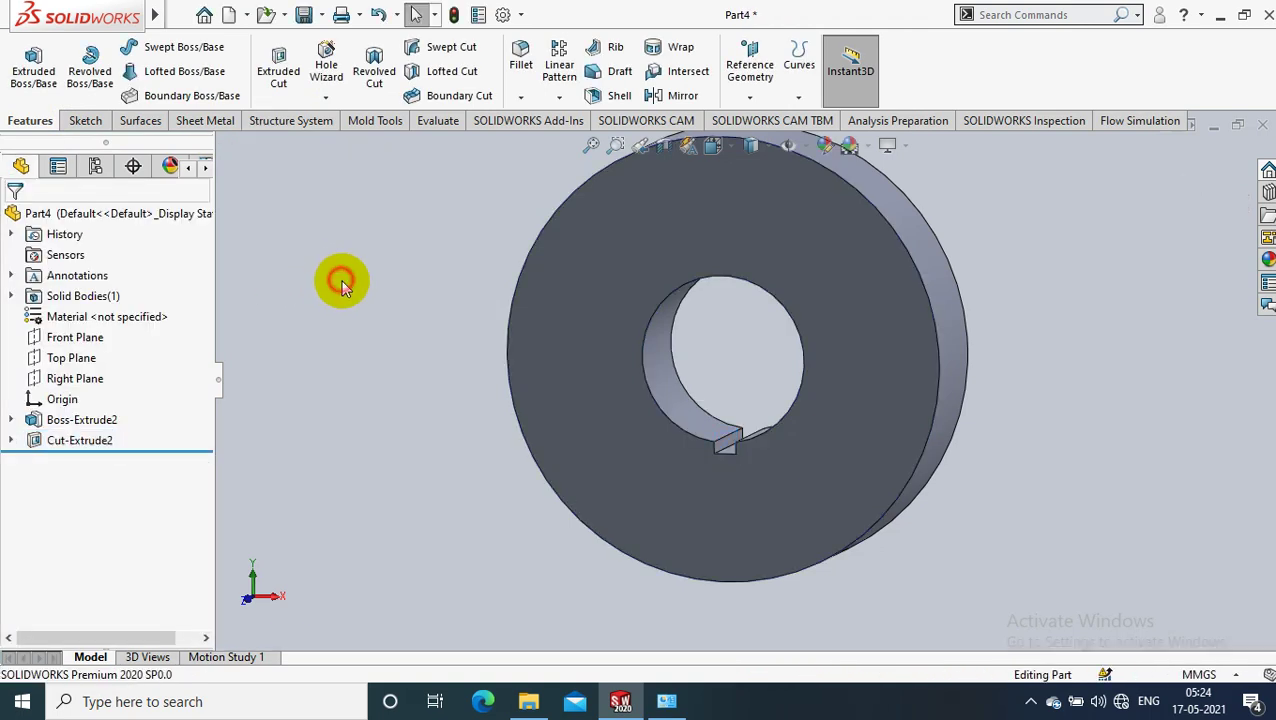
mouse_move(341, 287)
middle_mouse_down()
mouse_move(427, 256)
mouse_move(307, 262)
middle_mouse_up()
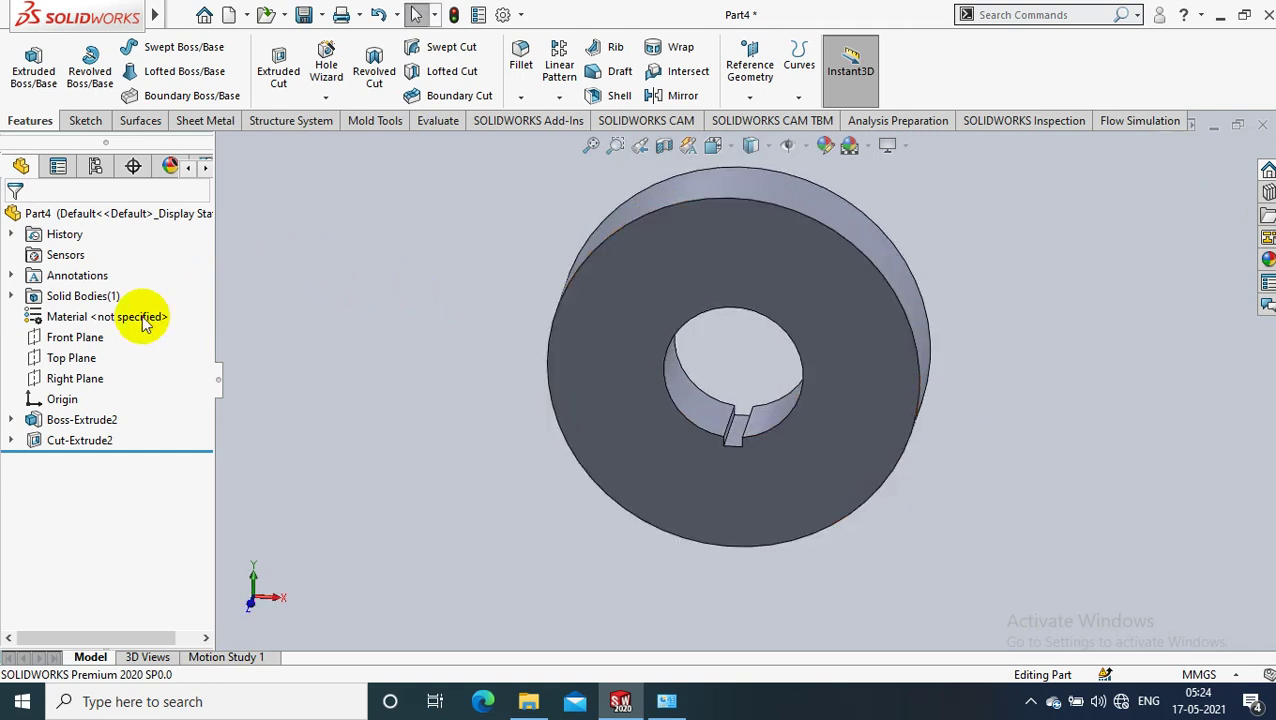
- On the Top Plane, draw one slanted line across the ring and close the sketch
left_click(56, 361)
right_click(56, 361)
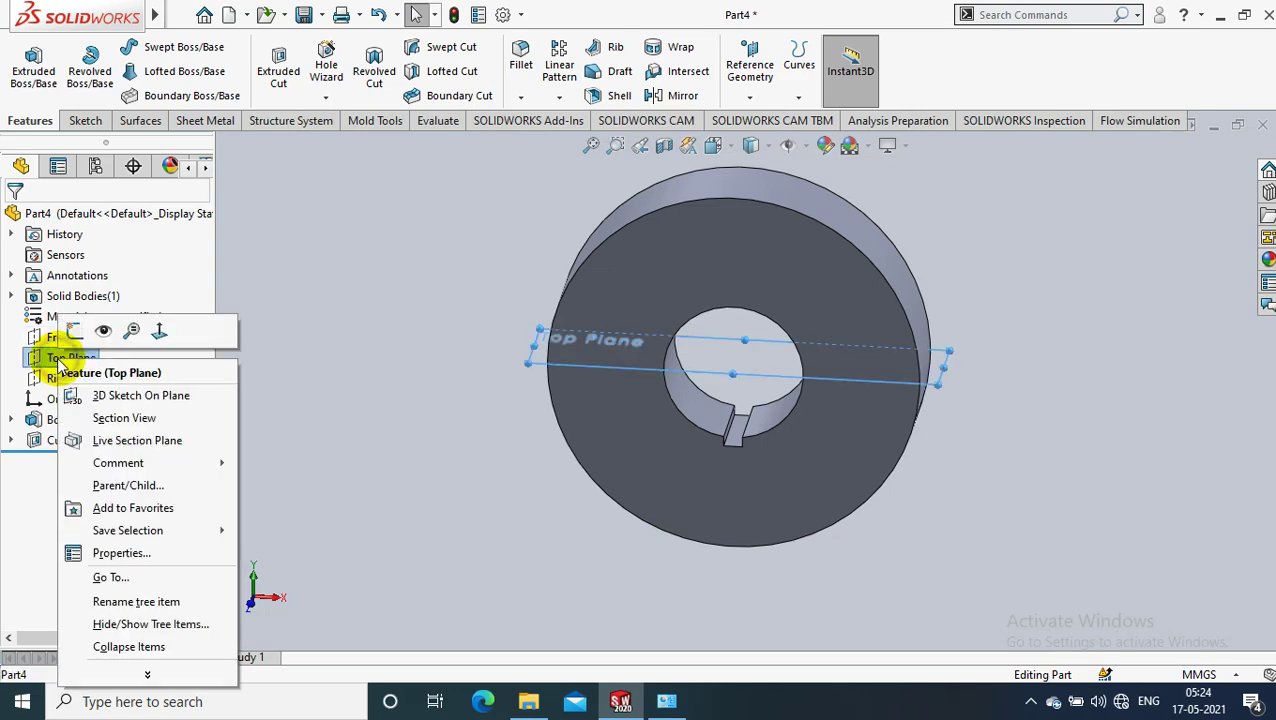
left_click(165, 333)
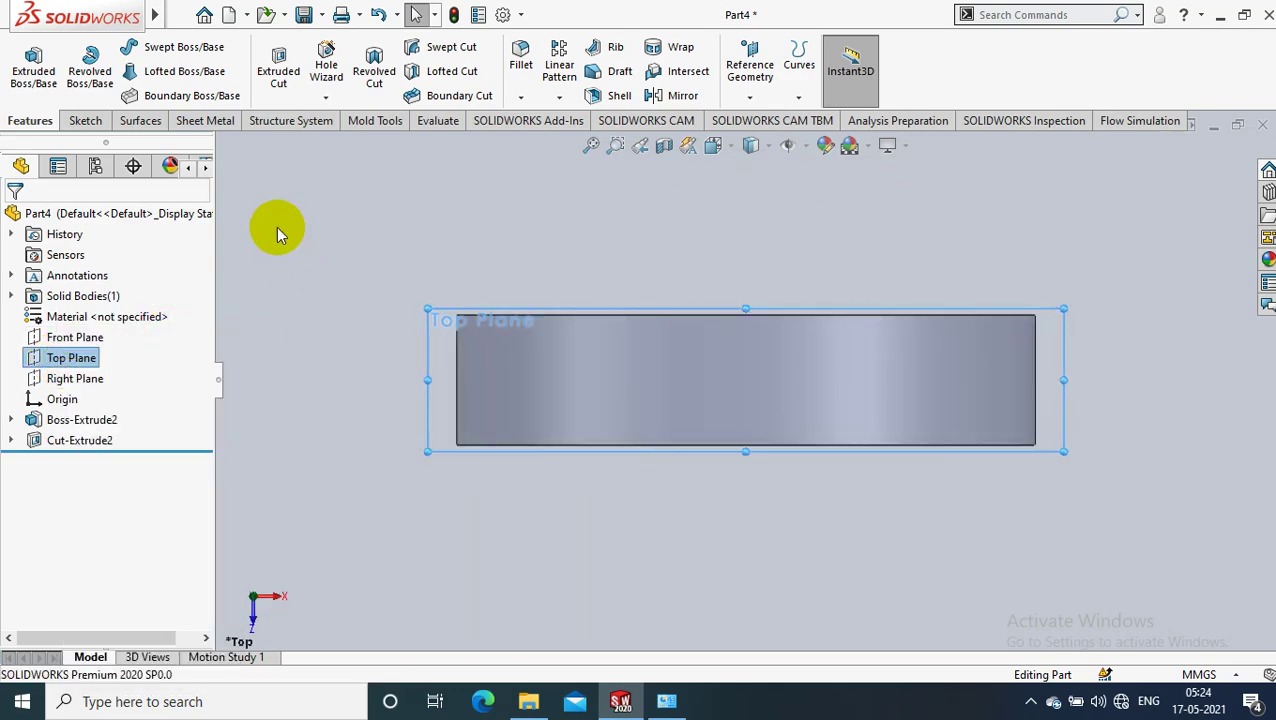
left_click(85, 120)
left_click(140, 47)
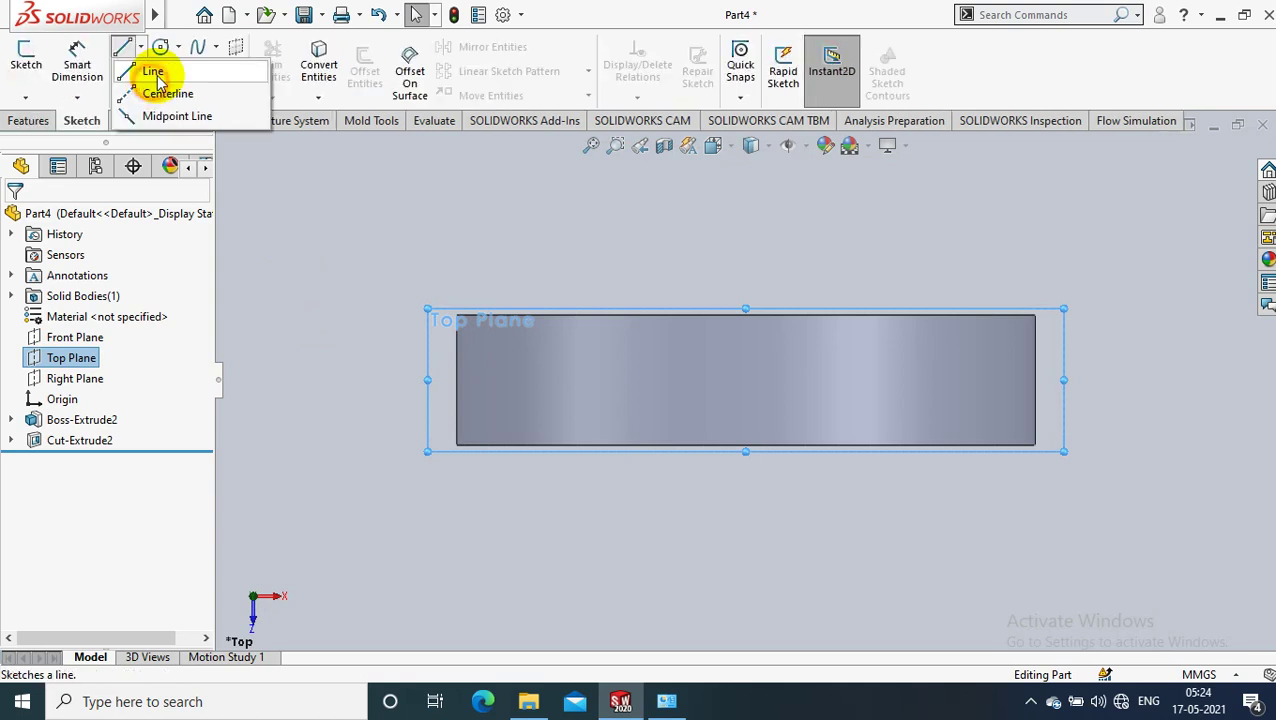
left_click(155, 71)
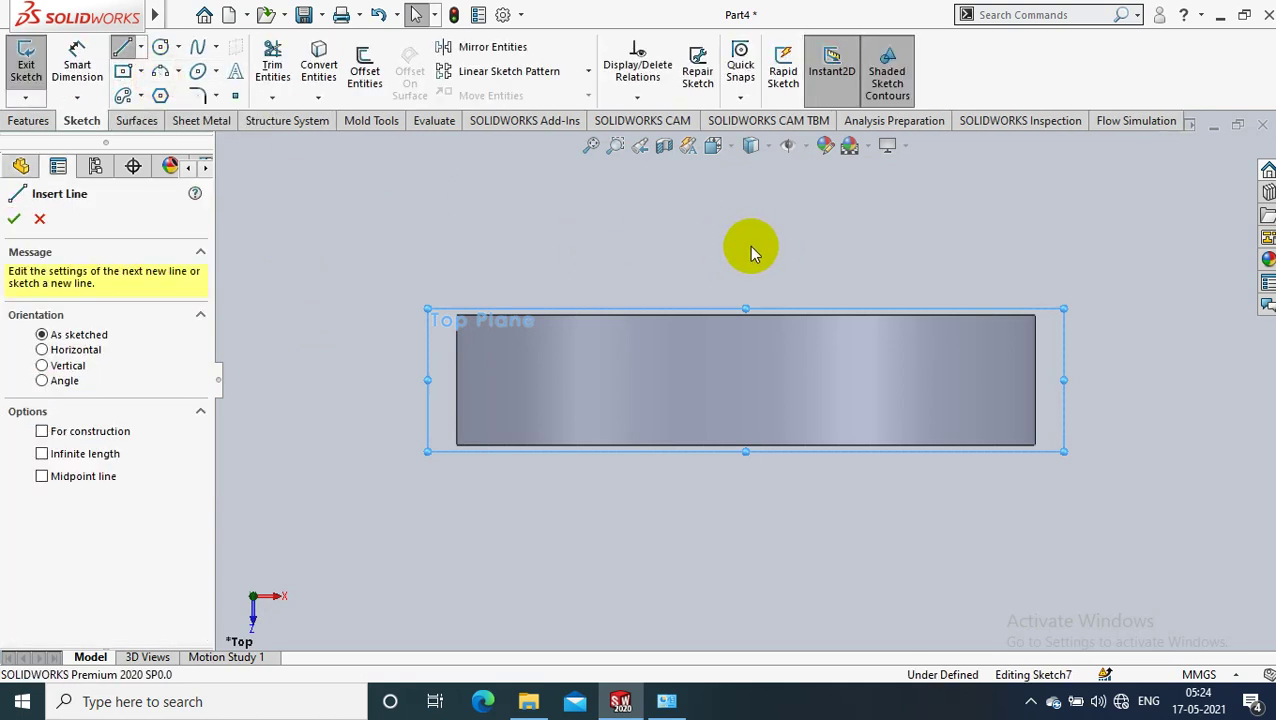
left_click(744, 306)
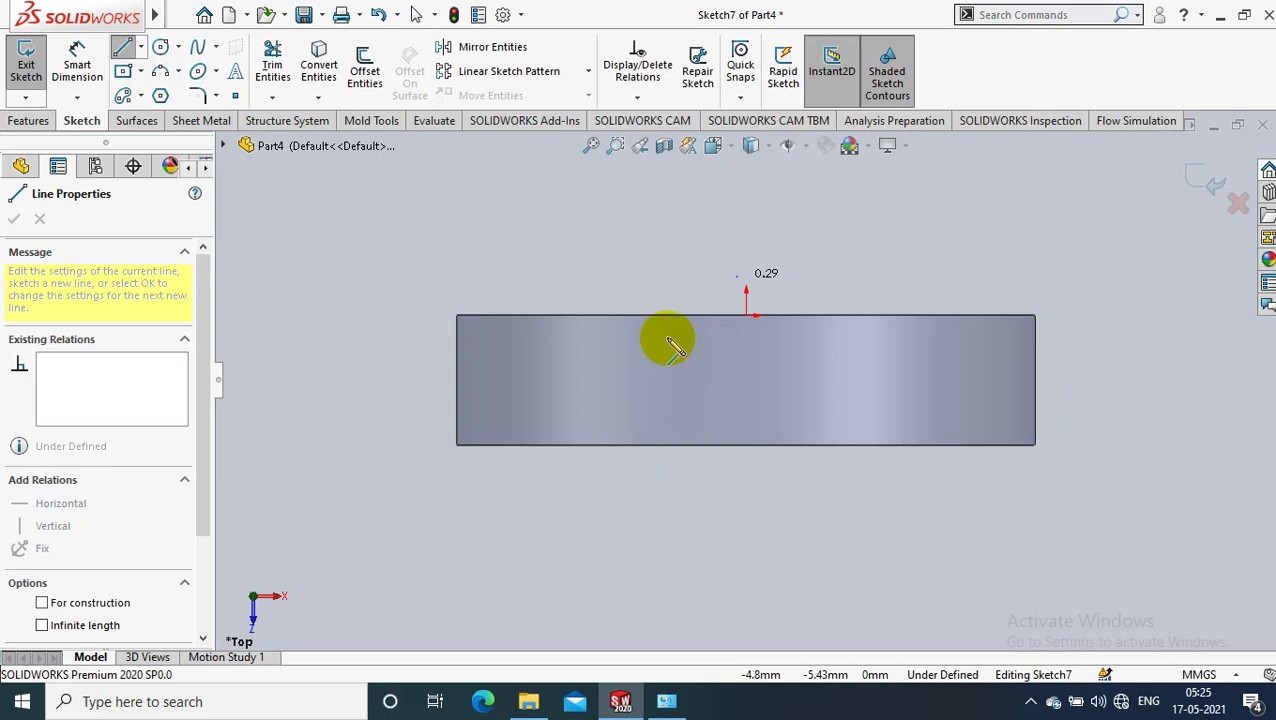
left_click(644, 482)
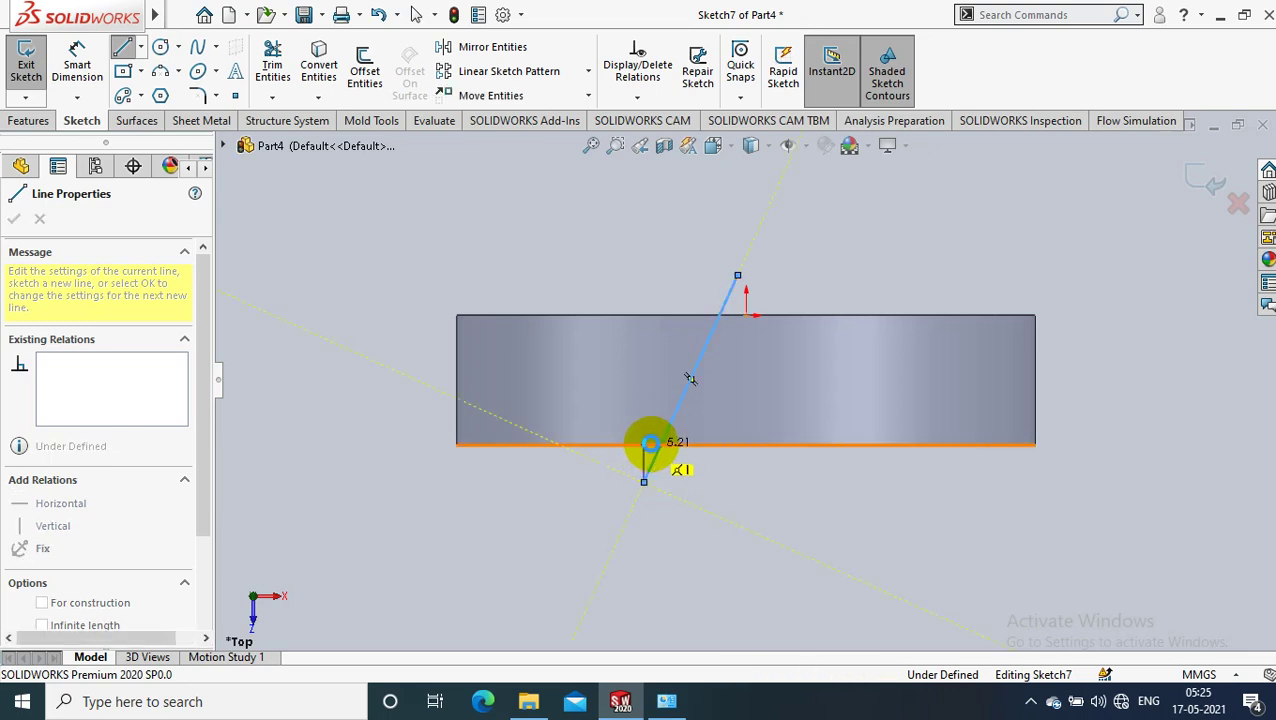
key("Escape")
key("z")
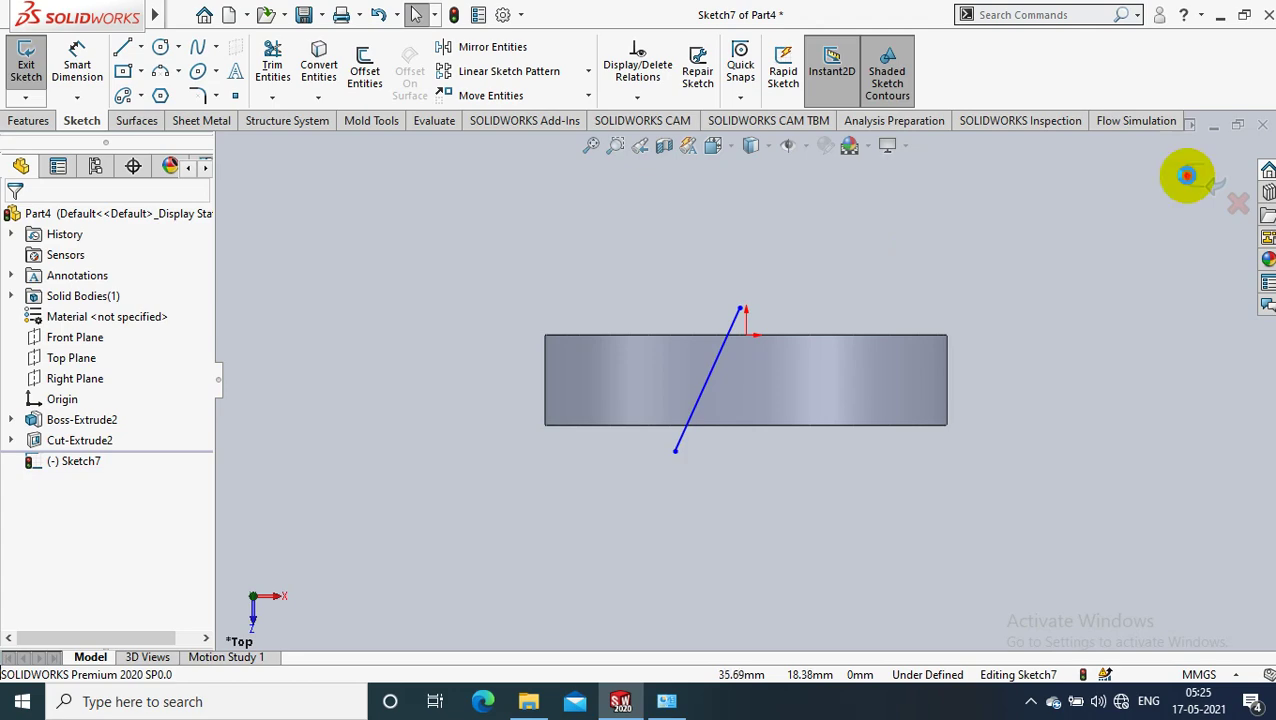
left_click(1195, 178)
middle_click_drag(1025, 245, 886, 203)
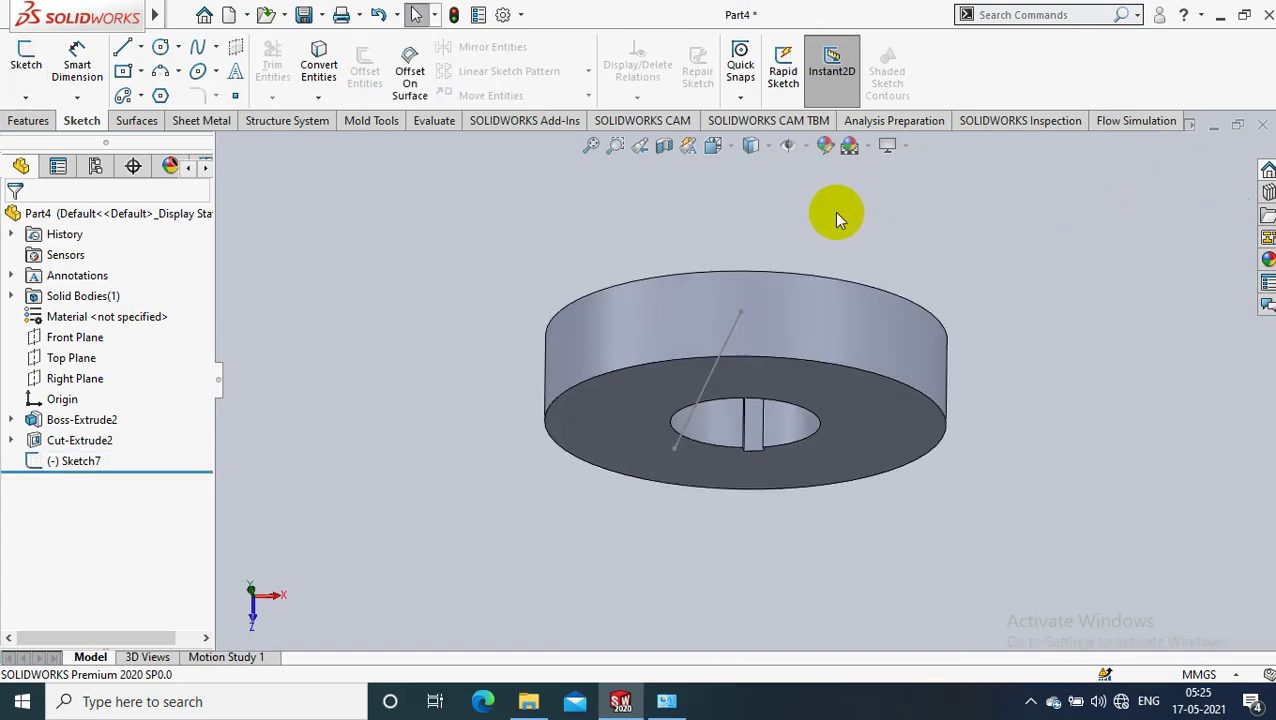
- Project Sketch7's slanted line onto the ring's outer cylindrical face as Curve1
left_click(28, 120)
left_click(793, 102)
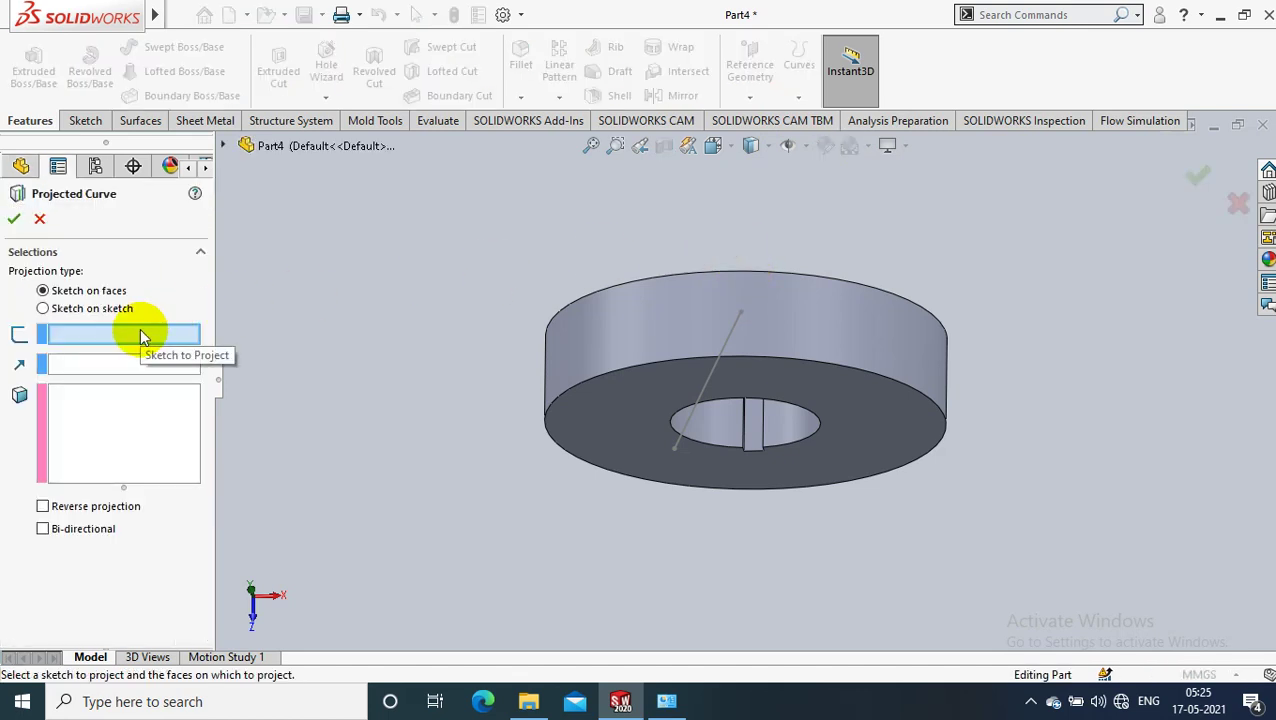
left_click(682, 421)
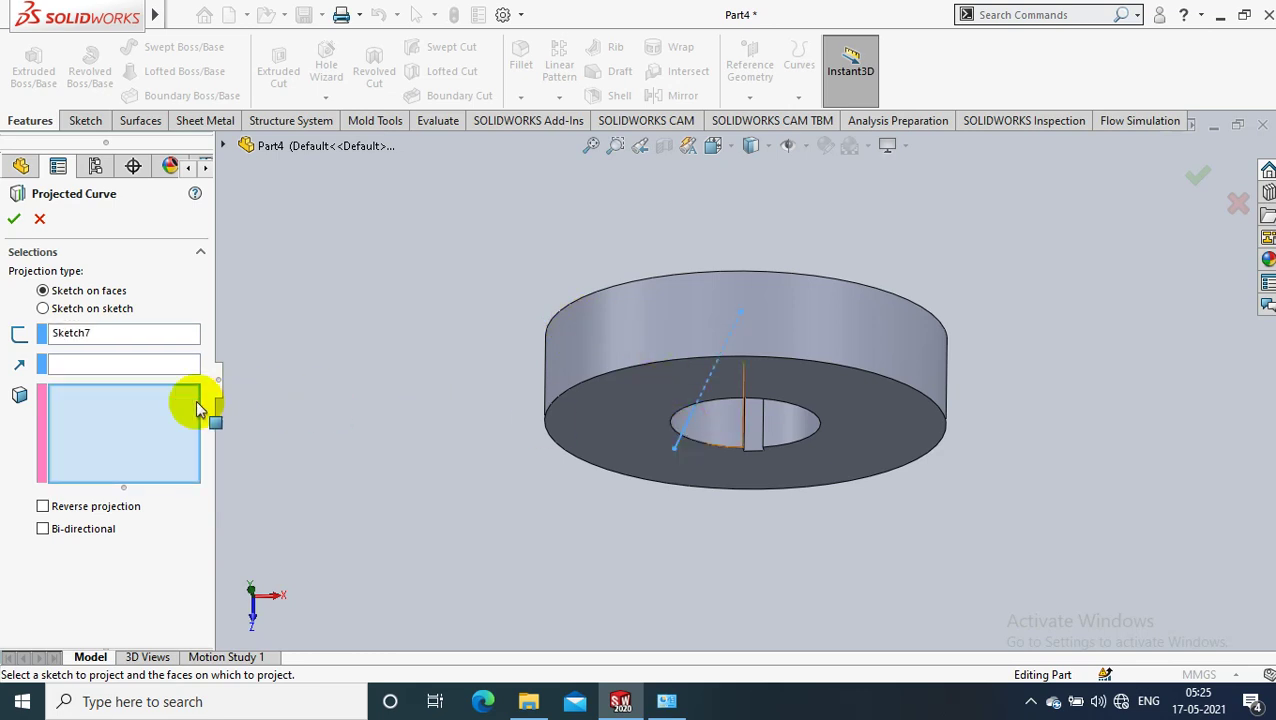
left_click(780, 311)
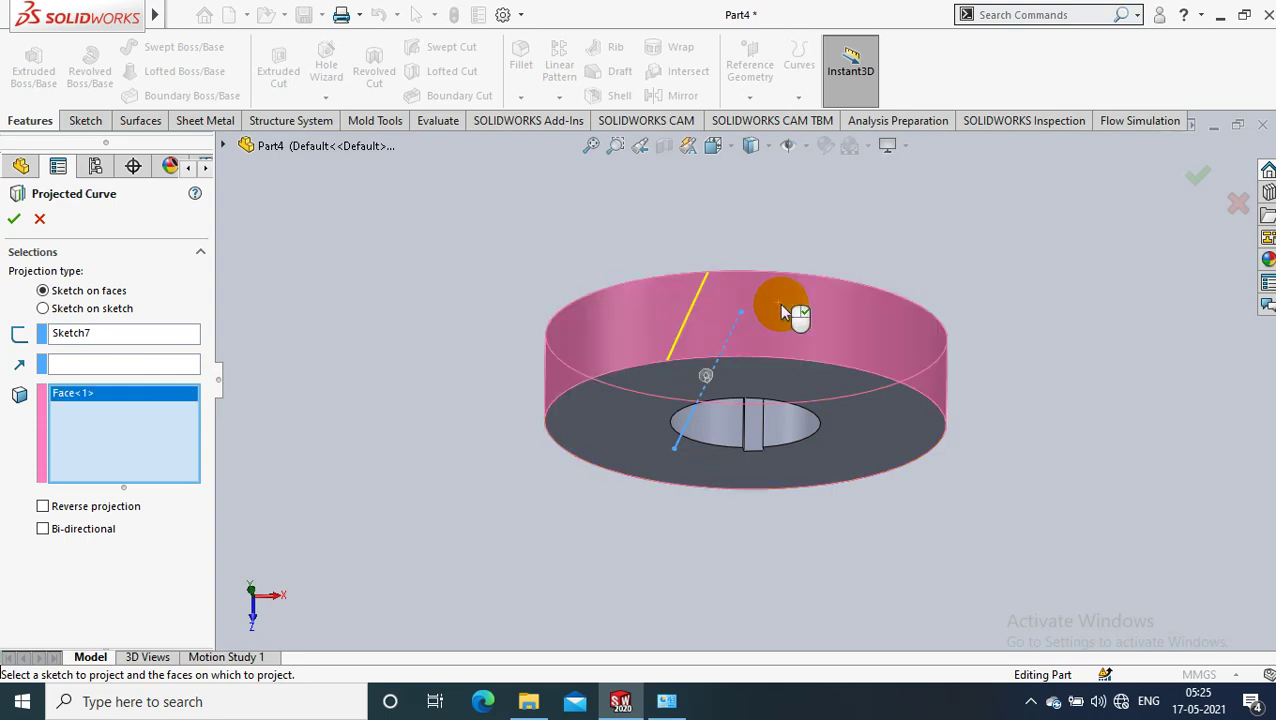
left_click(15, 220)
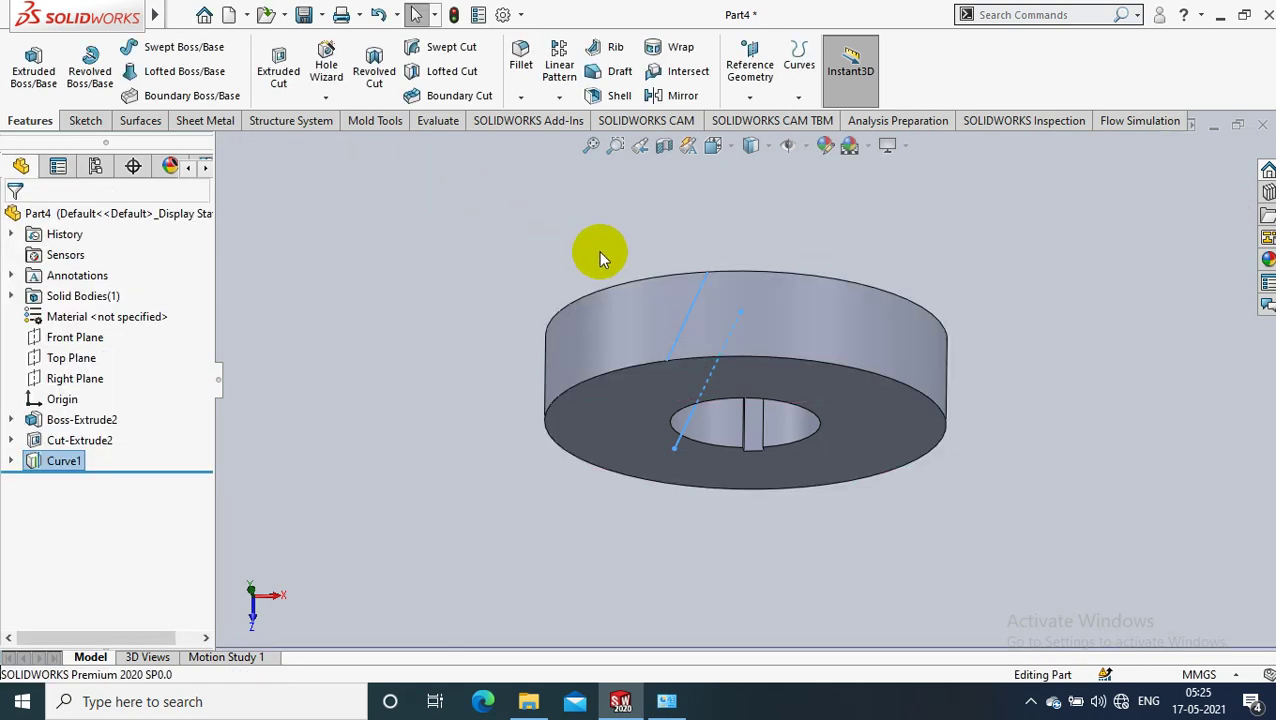
- Create Plane1 through Curve1's end point on the rim, perpendicular to the curve
scroll(598, 249, "down", 2)
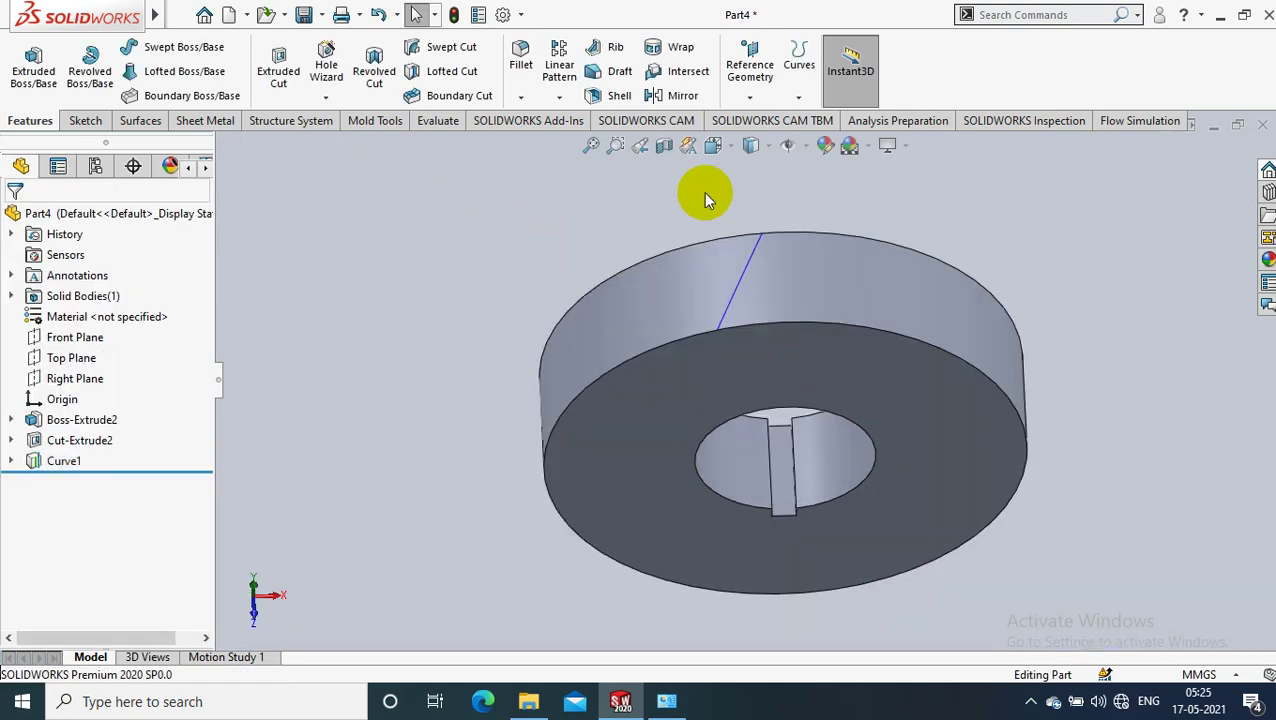
middle_click_drag(703, 191, 770, 214)
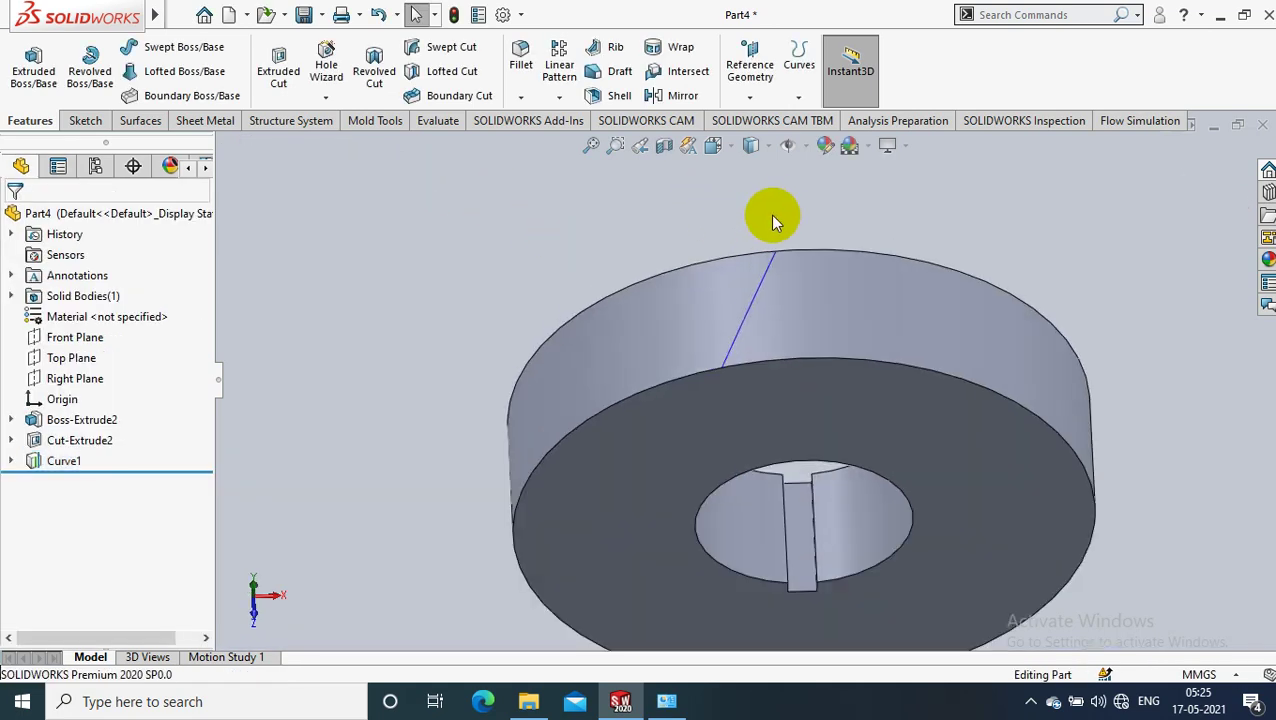
left_click(750, 97)
left_click(765, 121)
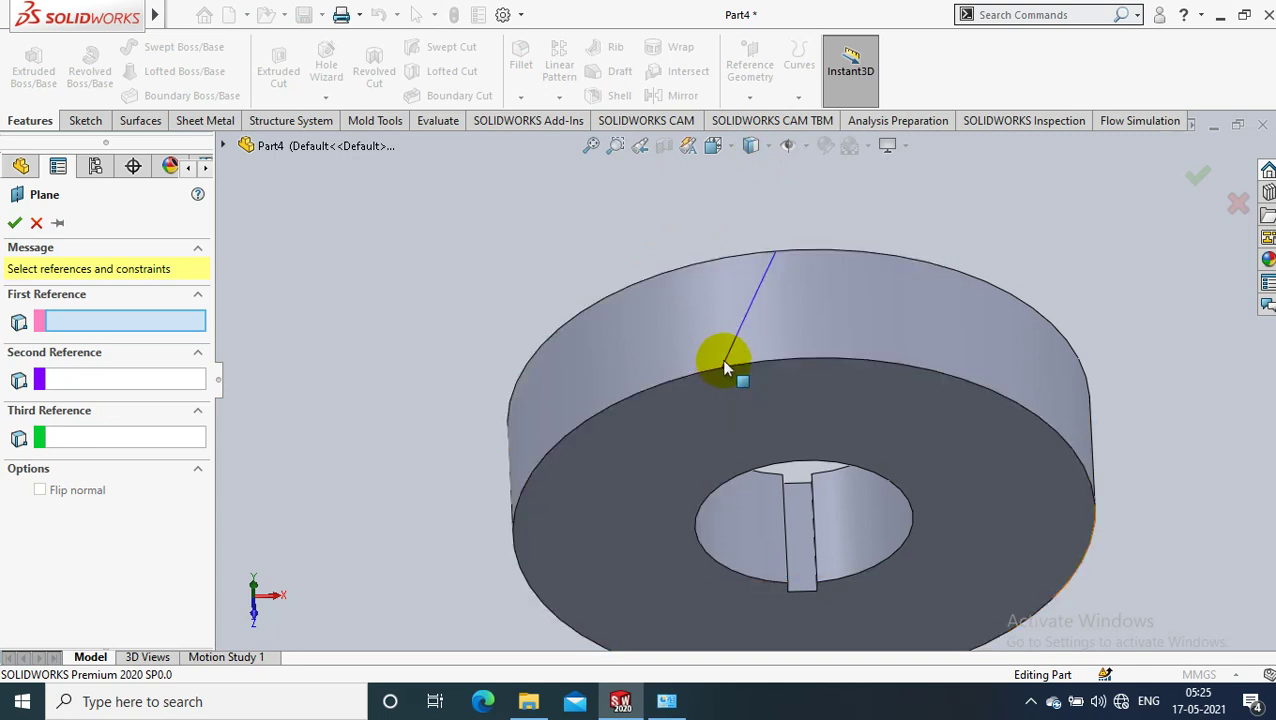
scroll(728, 366, "down", 1)
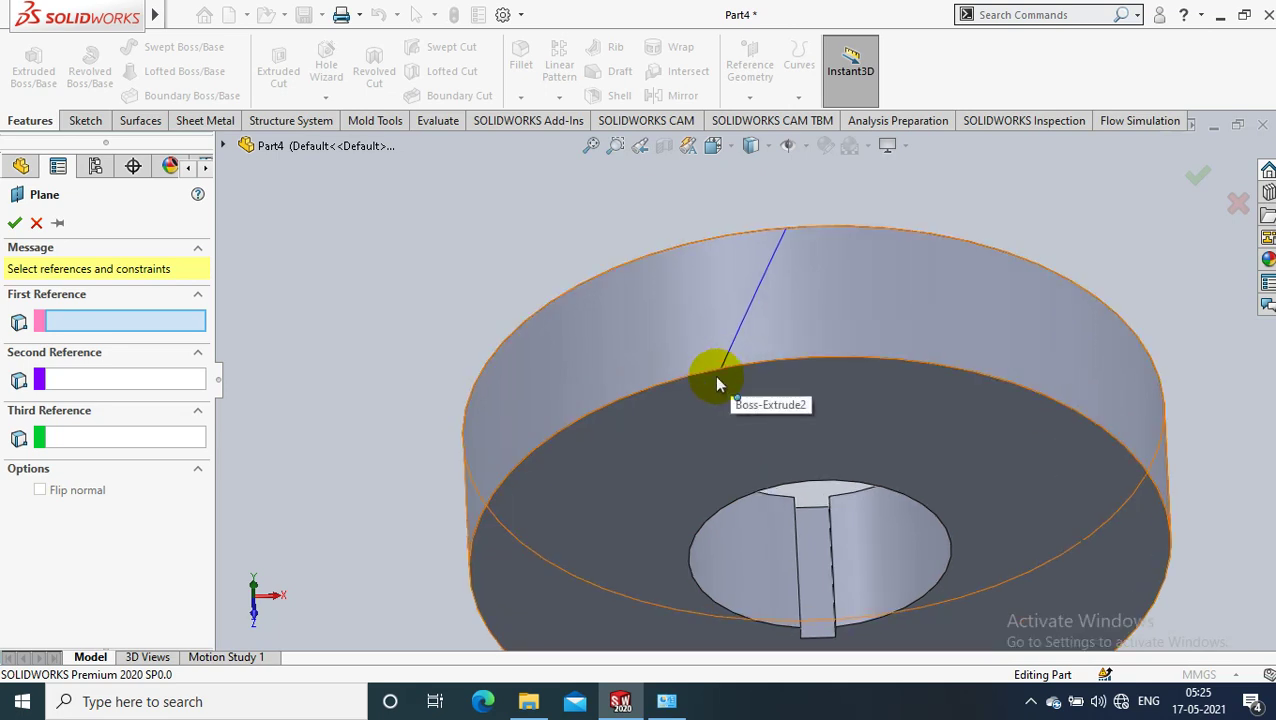
scroll(716, 378, "down", 1)
scroll(716, 378, "down", 1)
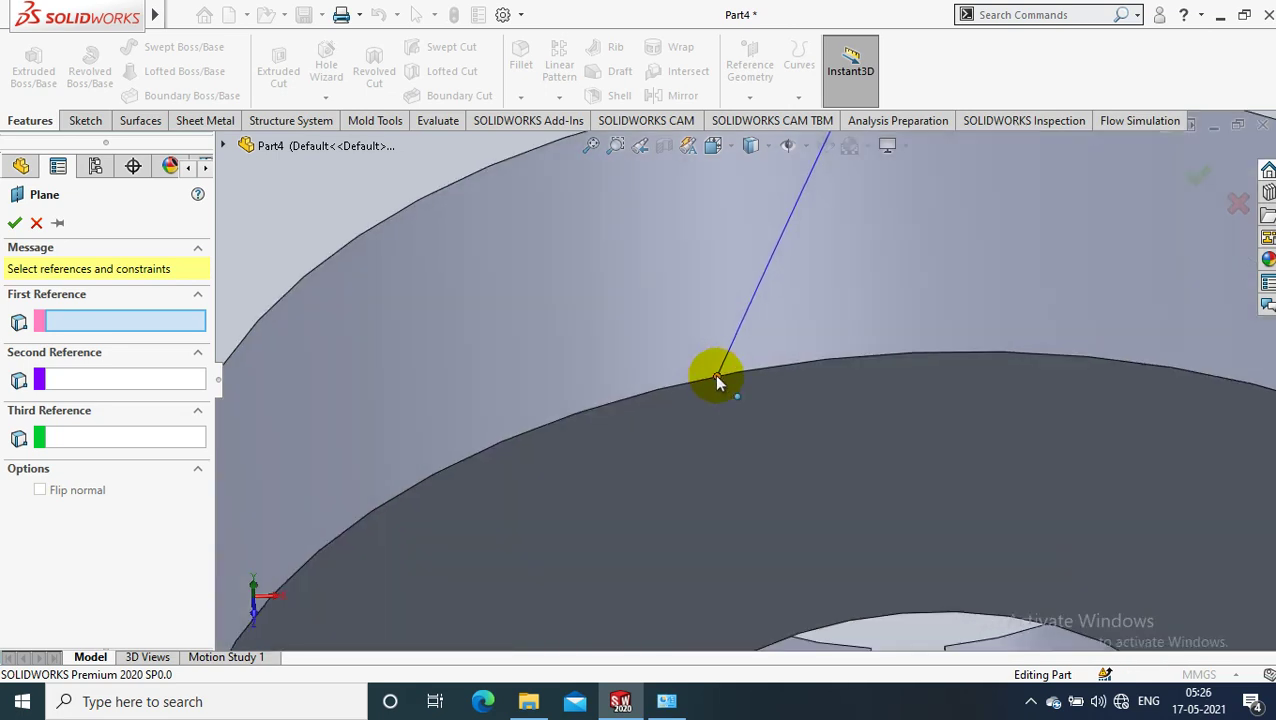
left_click(716, 378)
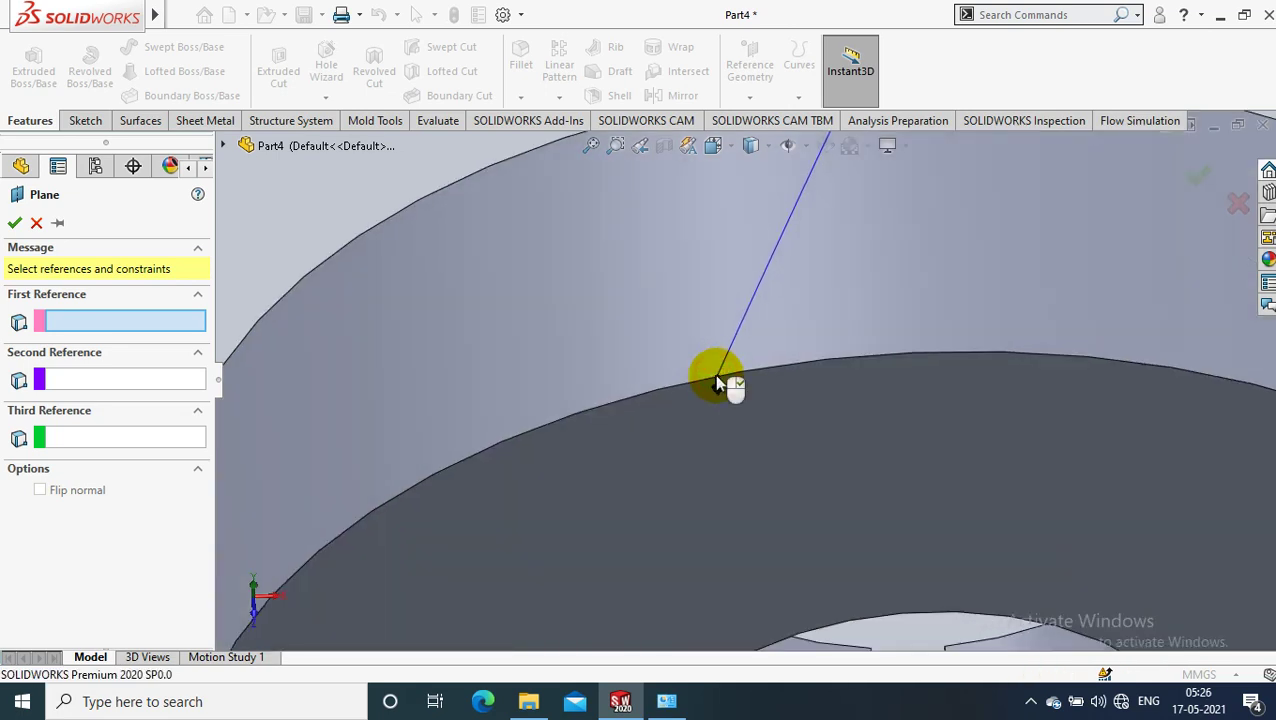
left_click(748, 318)
scroll(726, 322, "up", 1)
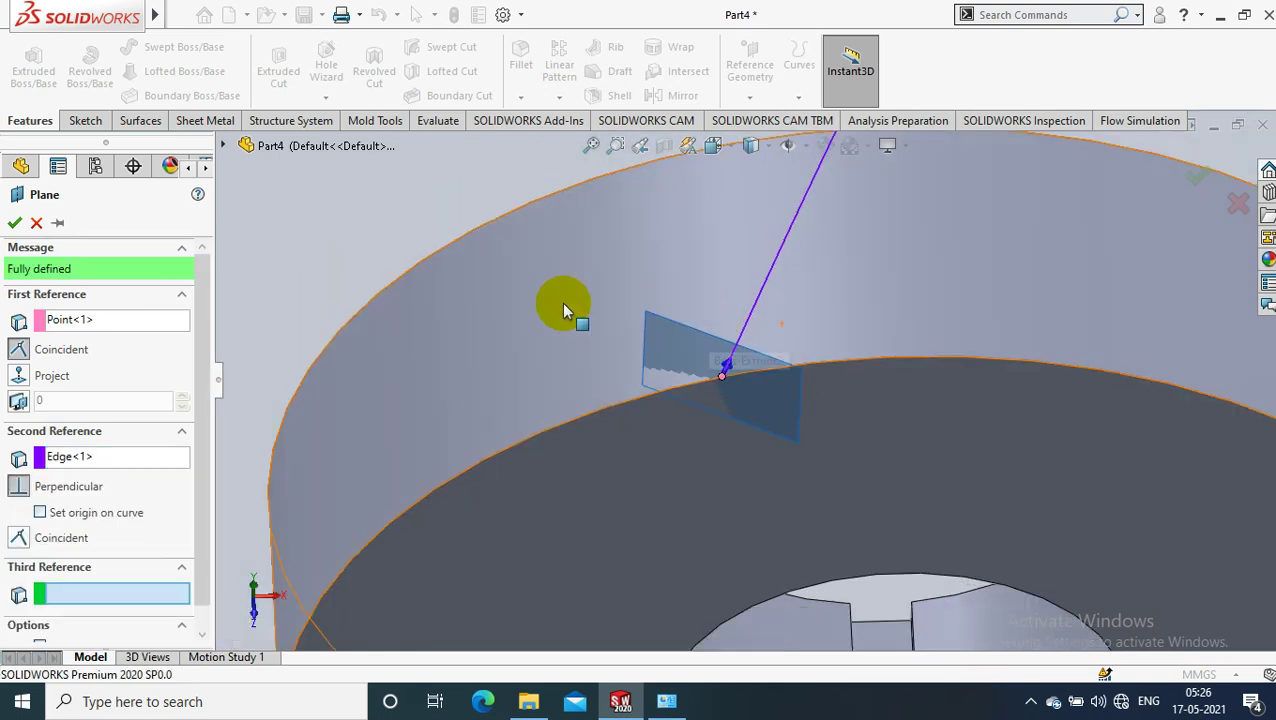
left_click(15, 224)
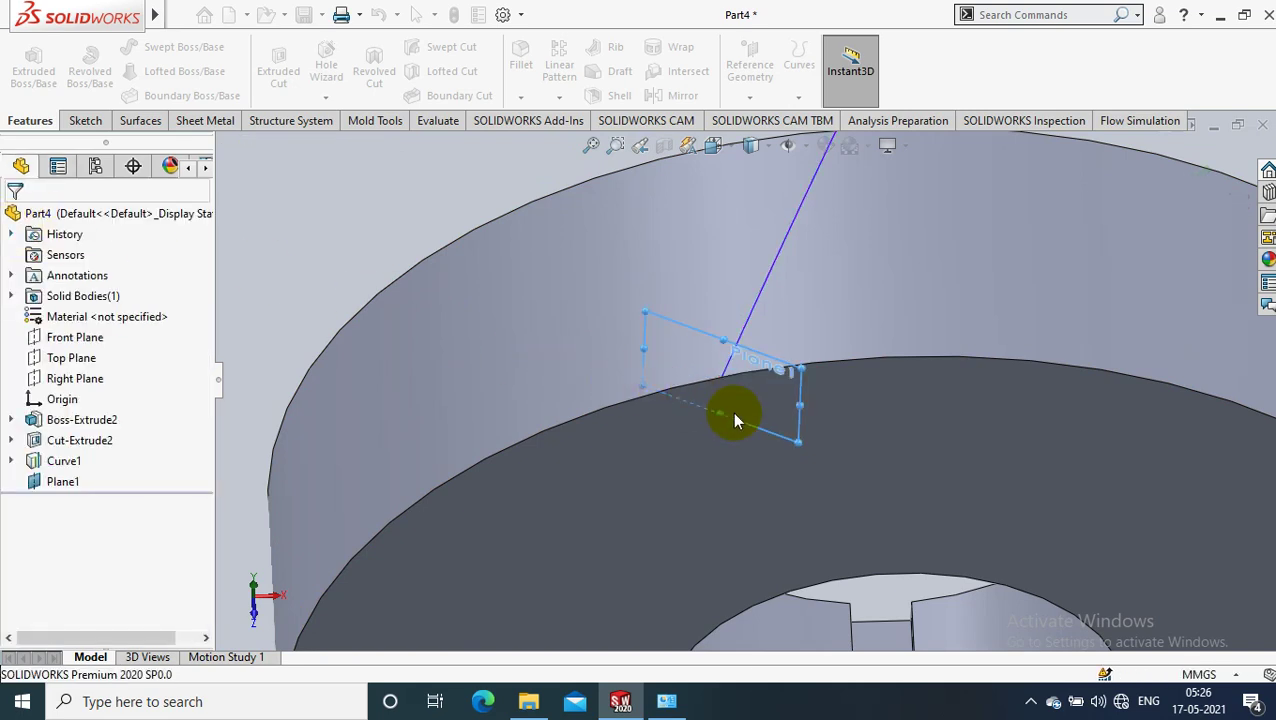
left_click(63, 483)
right_click(63, 483)
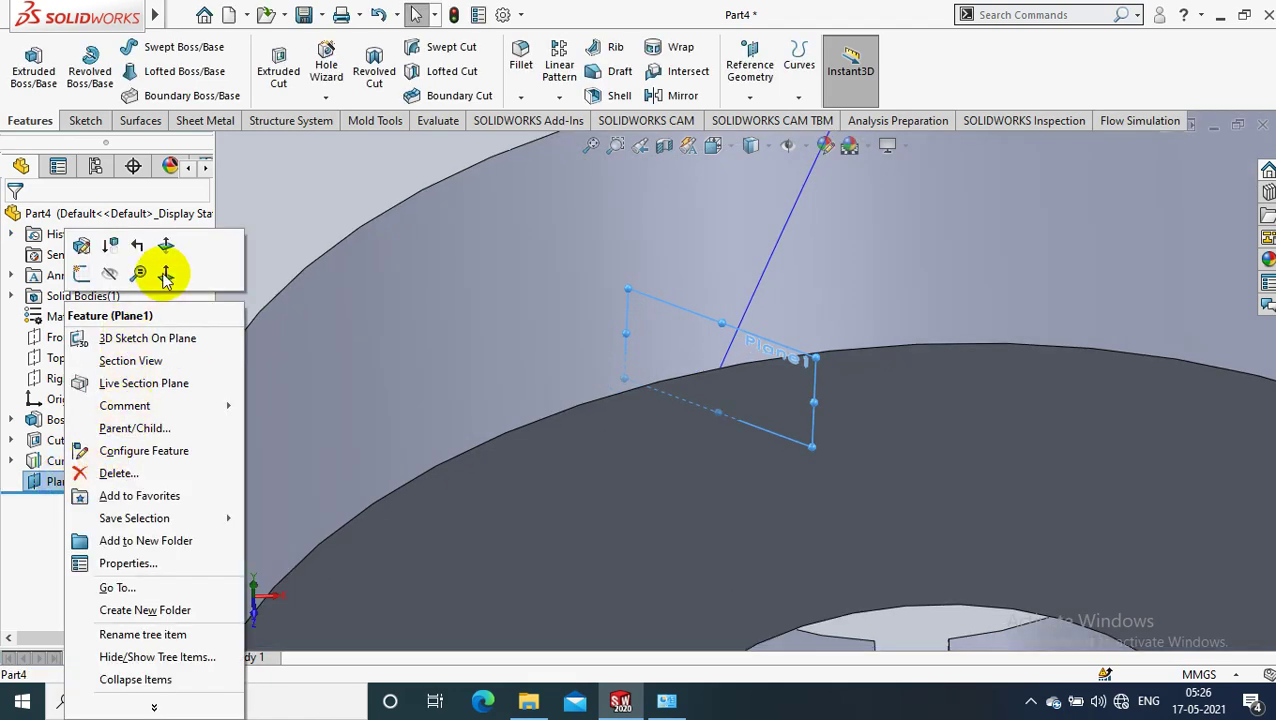
- Facing Plane1, draw a vertical centerline upward from the rim edge
left_click(165, 274)
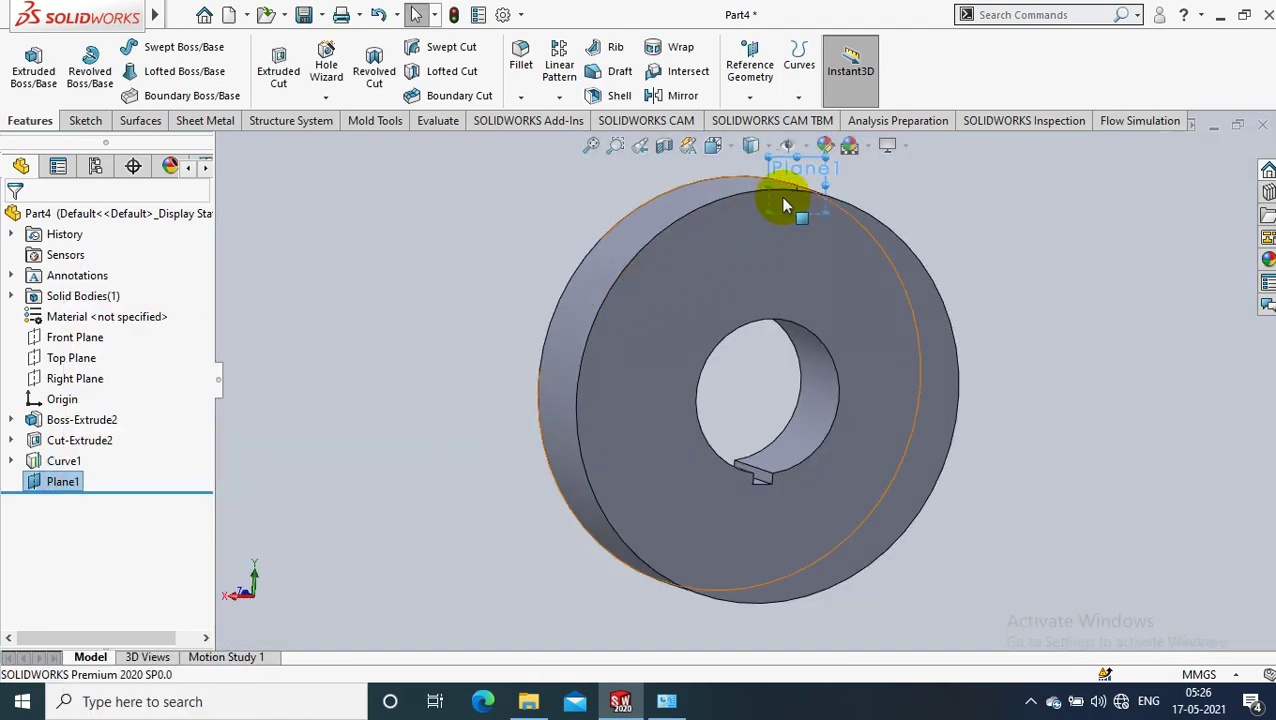
scroll(794, 185, "down", 2)
scroll(800, 230, "down", 4)
scroll(800, 275, "down", 3)
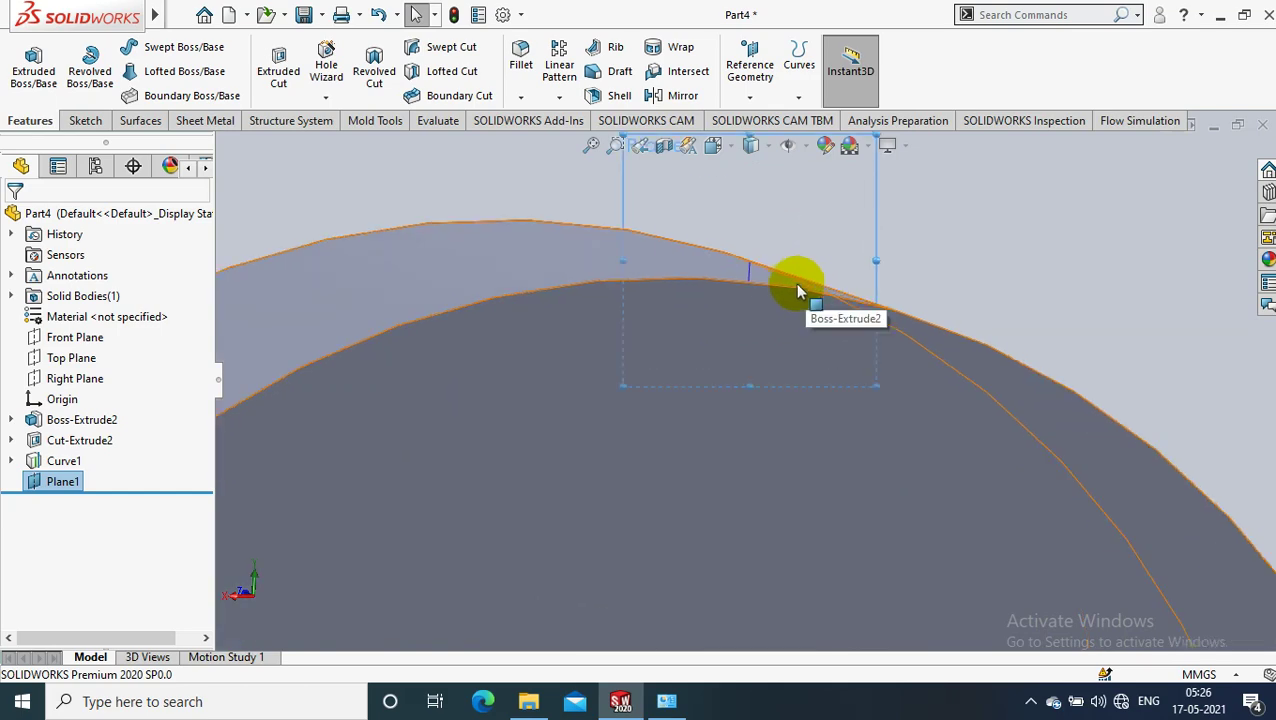
scroll(780, 290, "down", 1)
scroll(776, 292, "down", 1)
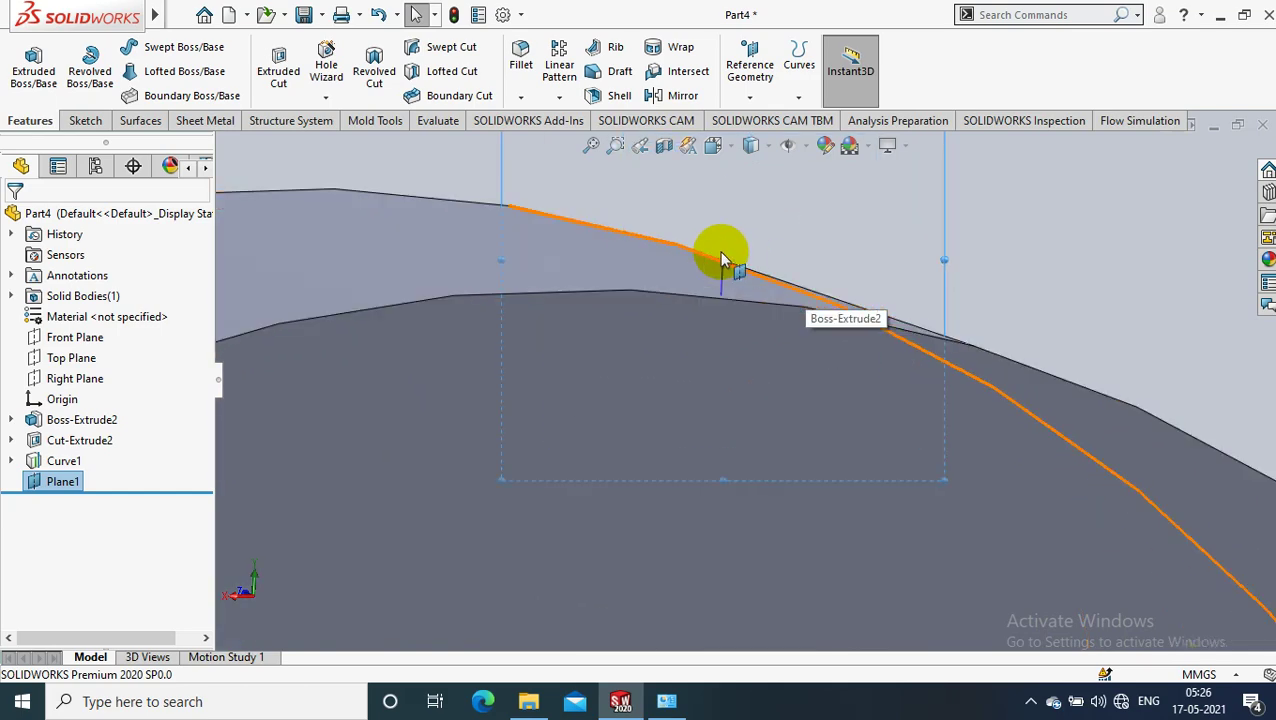
left_click(85, 120)
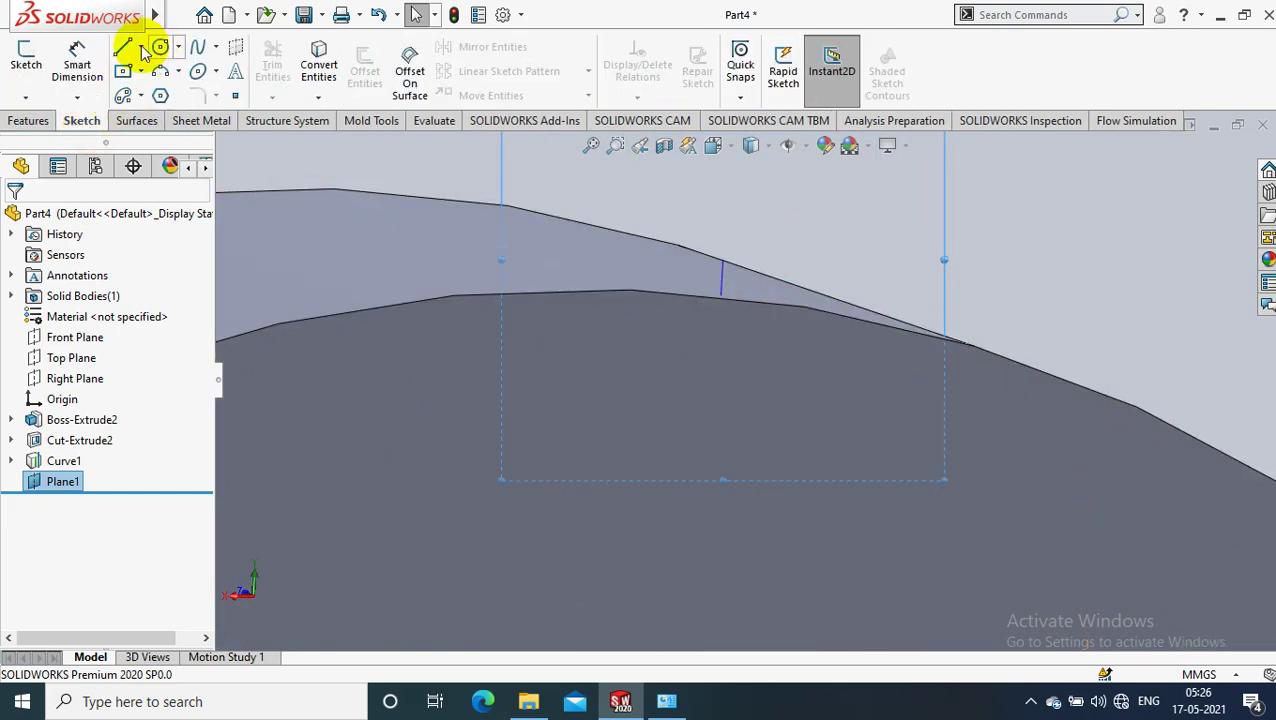
left_click(141, 47)
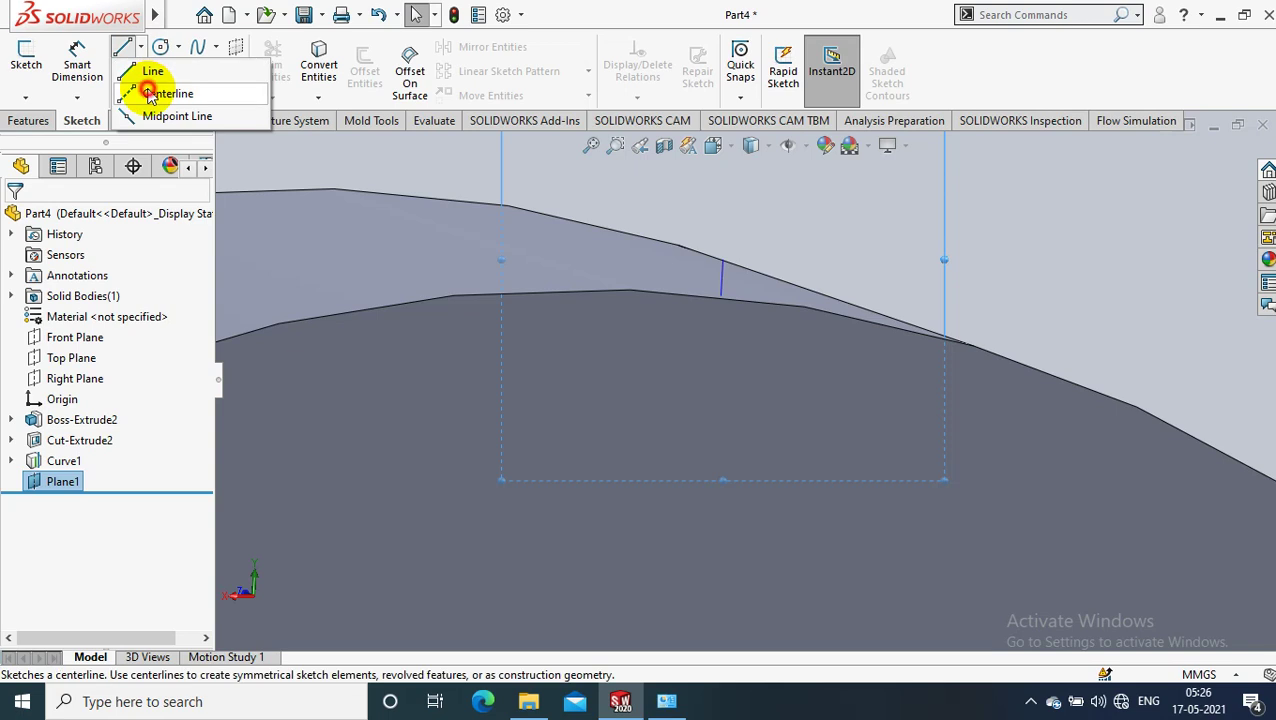
left_click(148, 93)
left_click(722, 261)
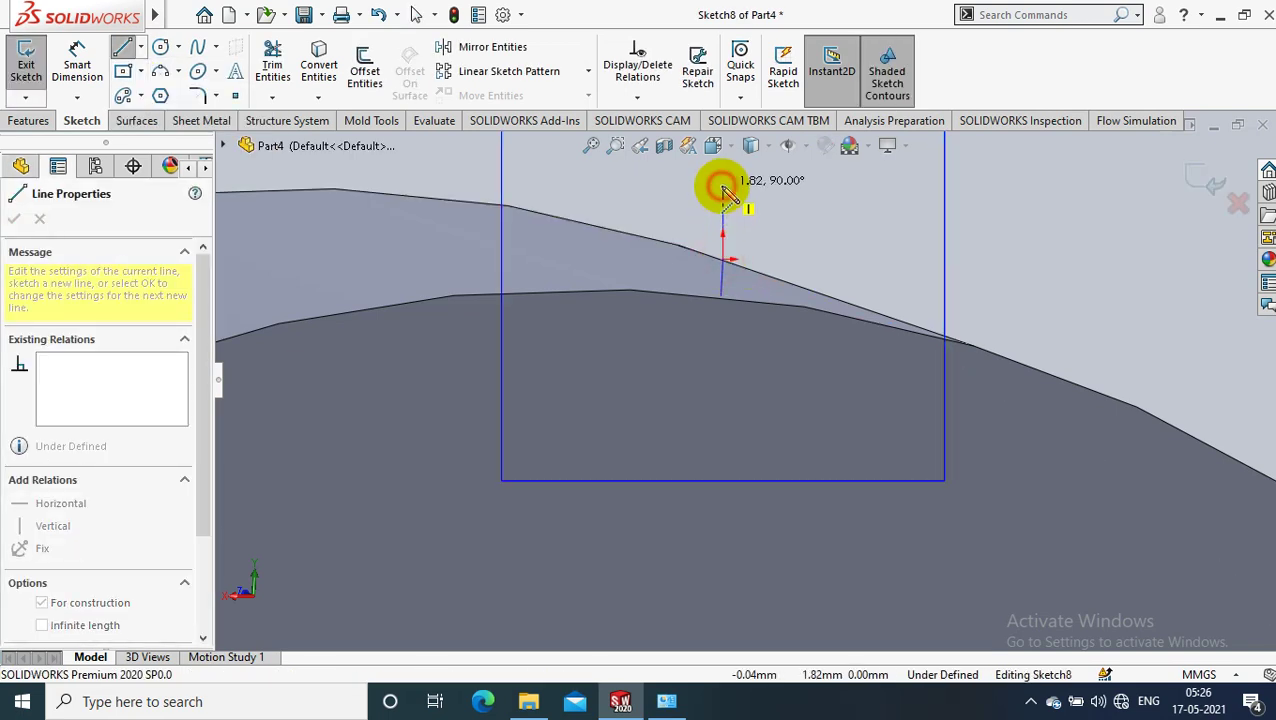
left_click(724, 193)
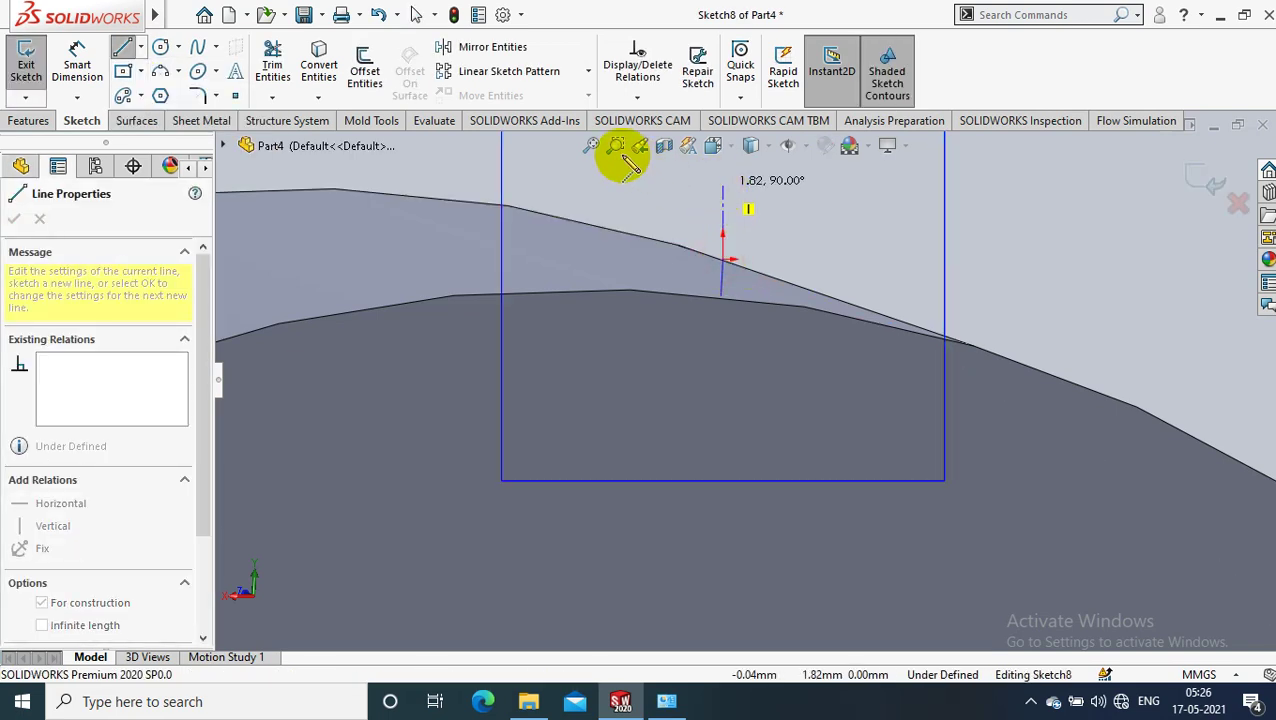
key("Escape")
key("Escape")
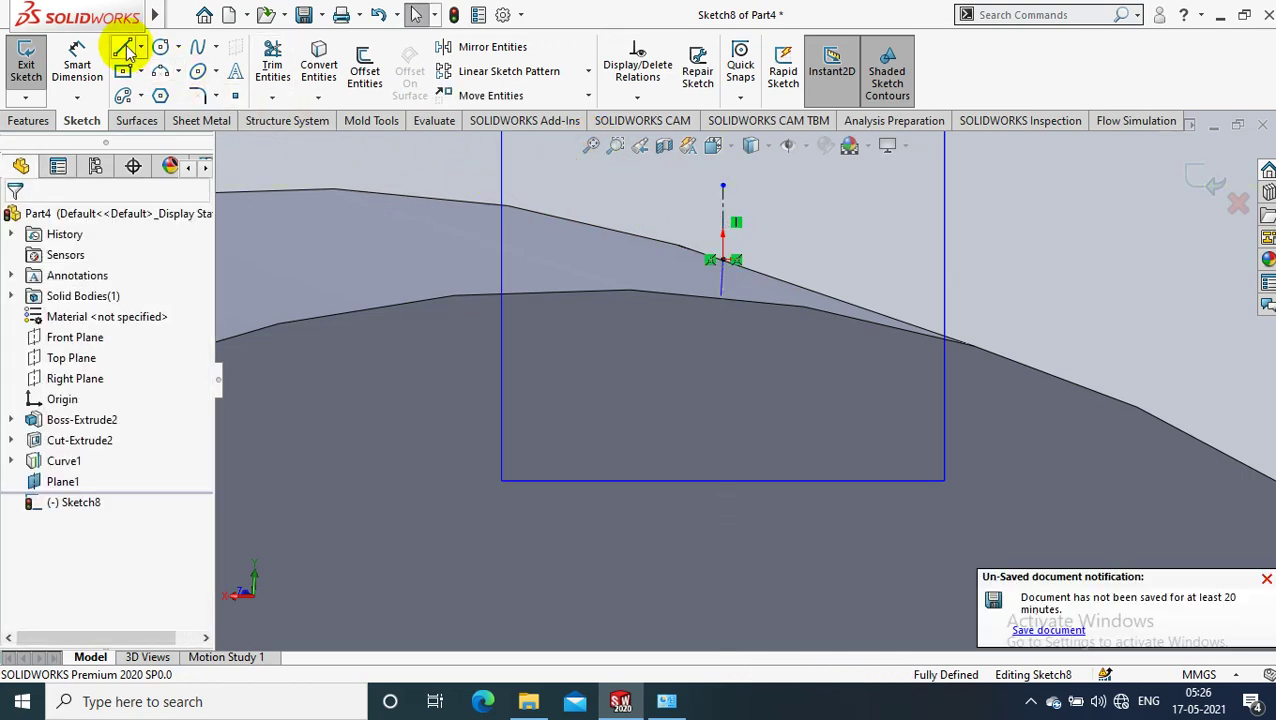
- Draw the top horizontal, slanted and bottom horizontal lines of the half groove profile
left_click(124, 49)
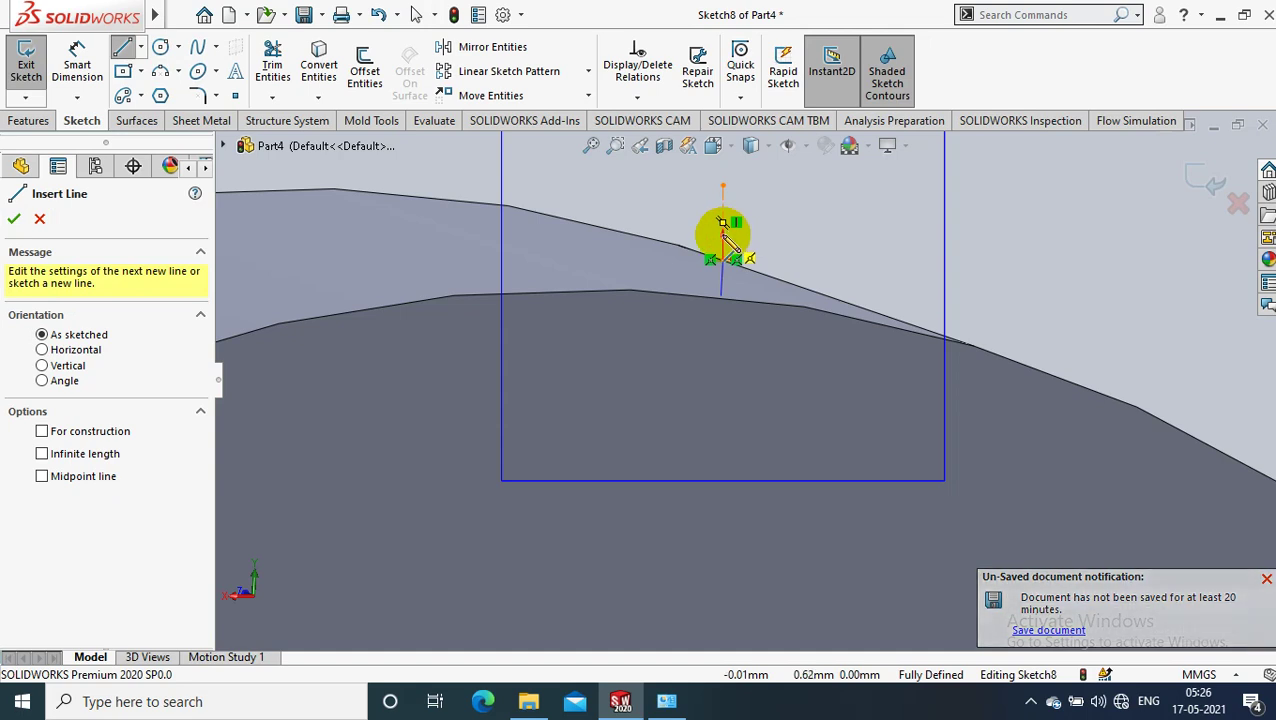
left_click(722, 240)
left_click_drag(722, 240, 760, 241)
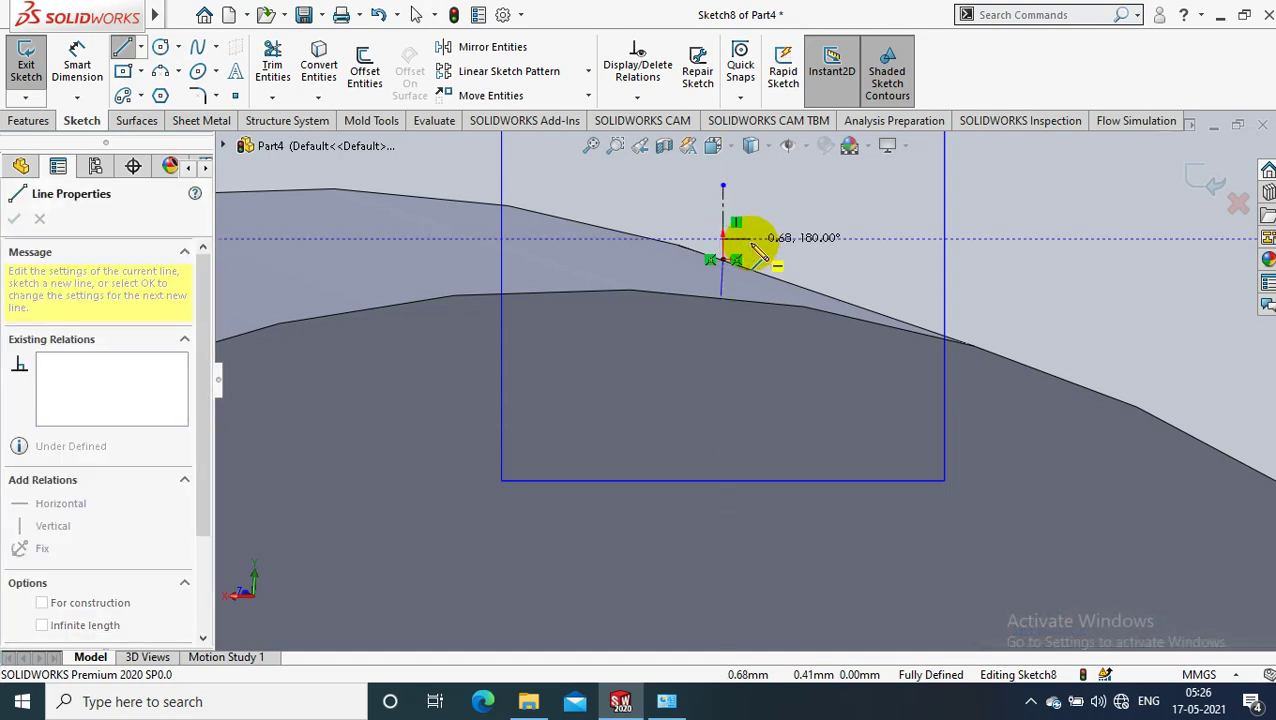
left_click(760, 240)
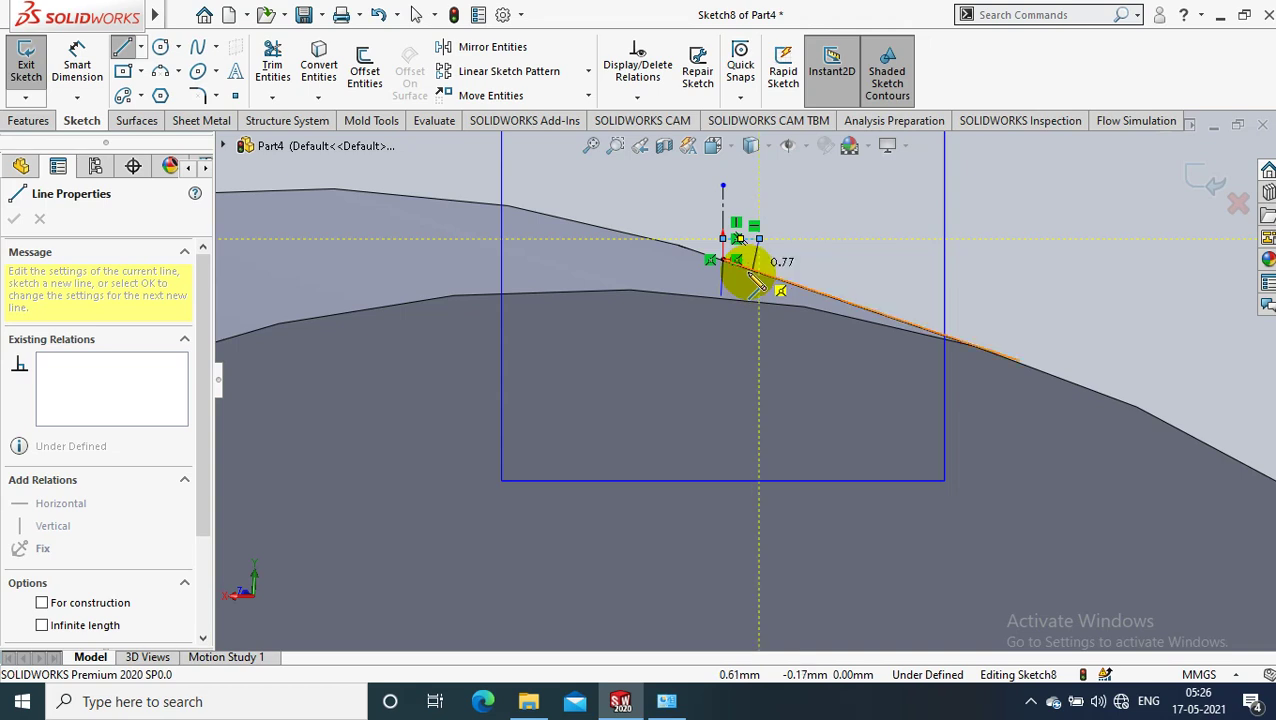
scroll(747, 272, "down", 1)
scroll(748, 276, "down", 2)
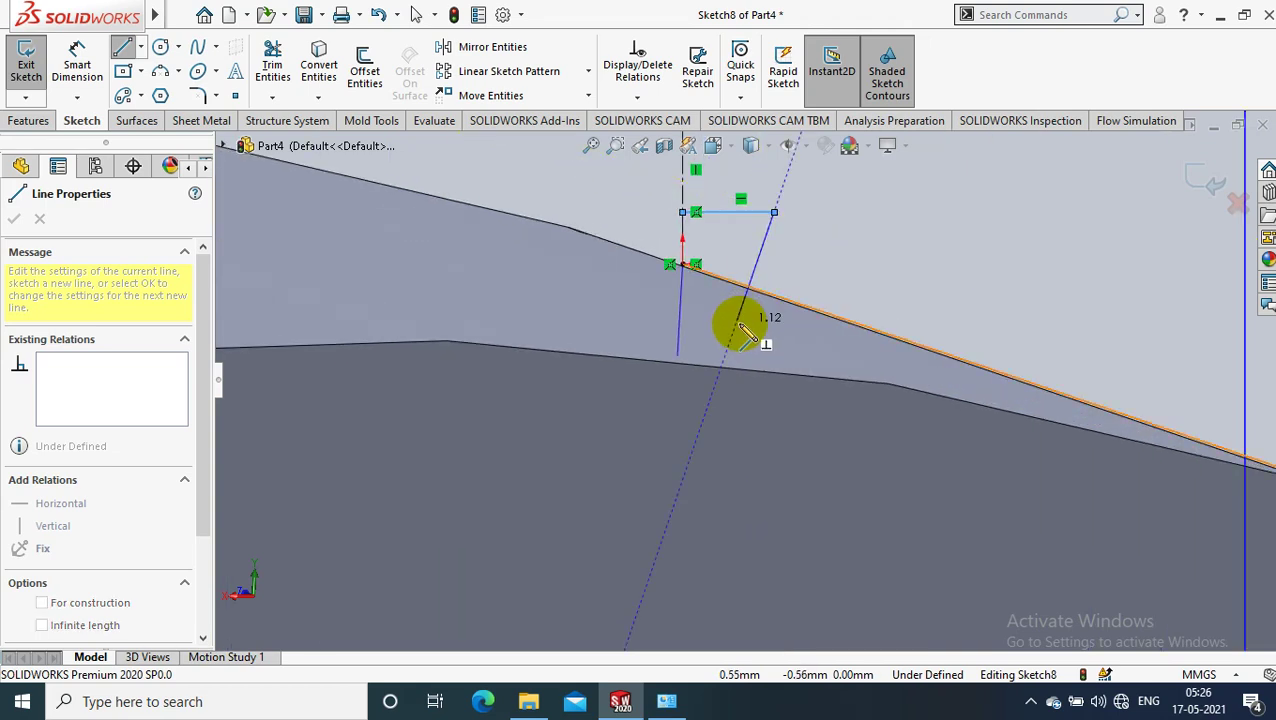
left_click(737, 324)
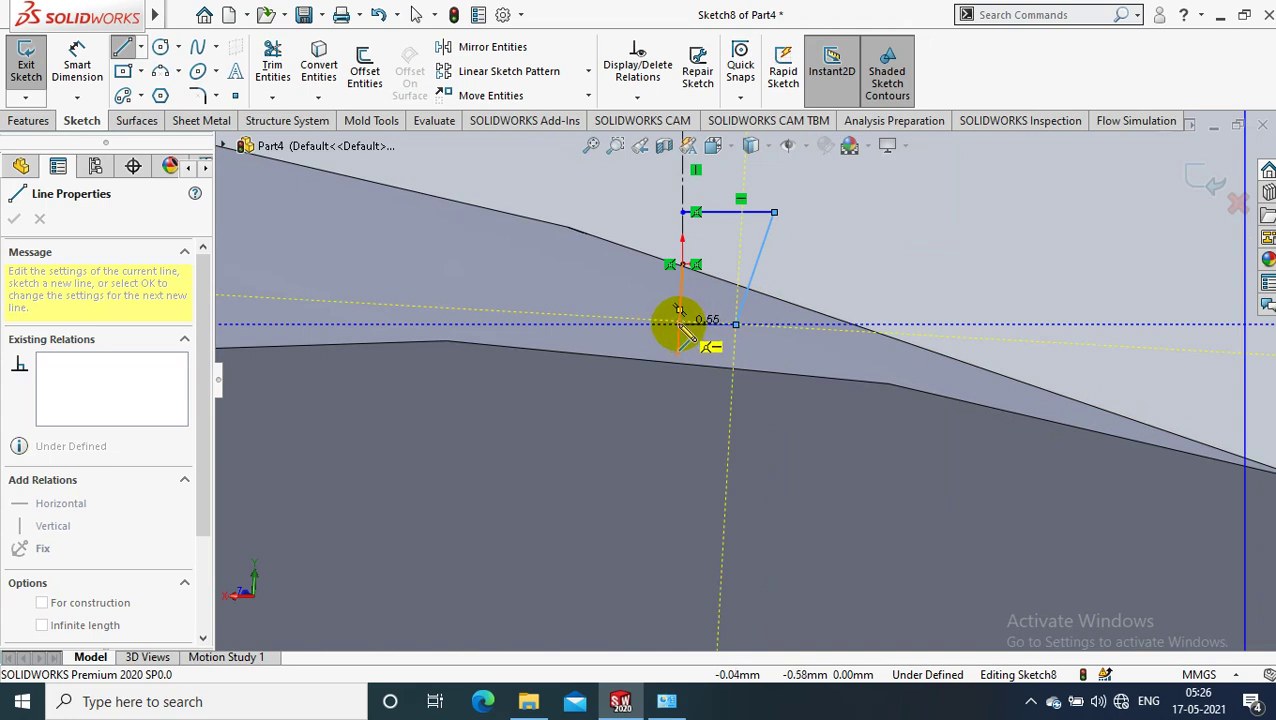
left_click(678, 320)
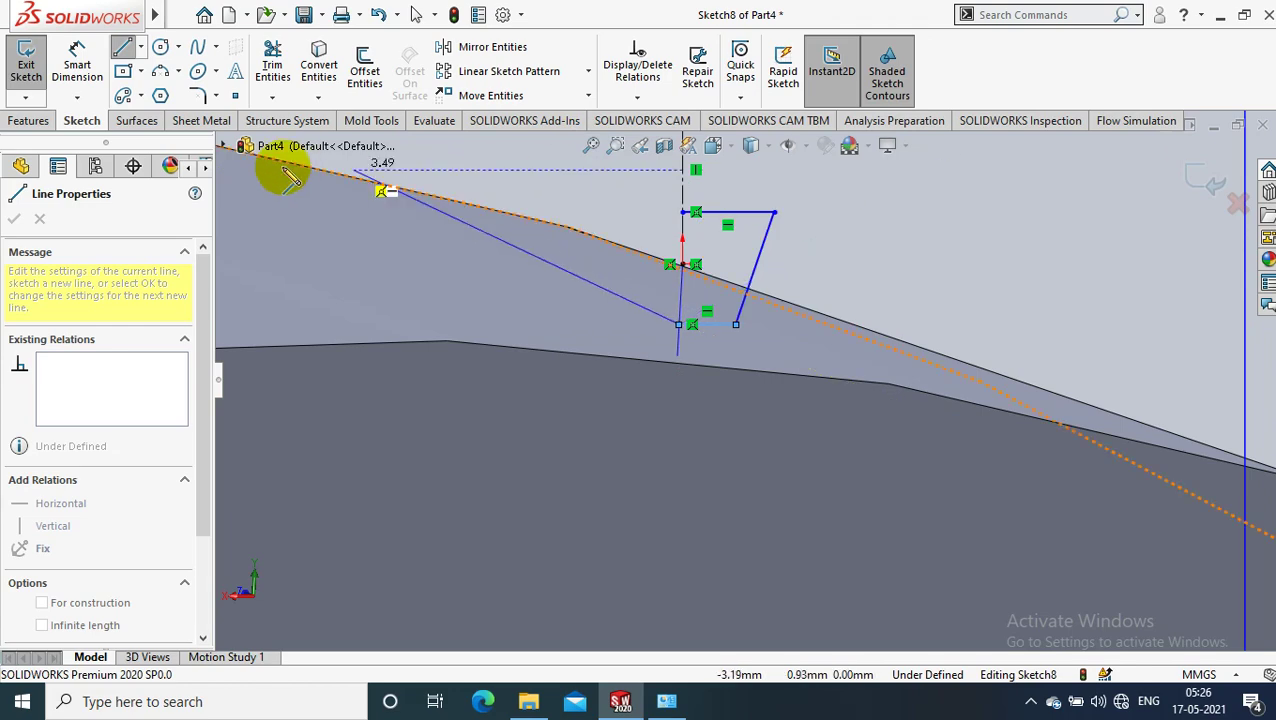
key("Escape")
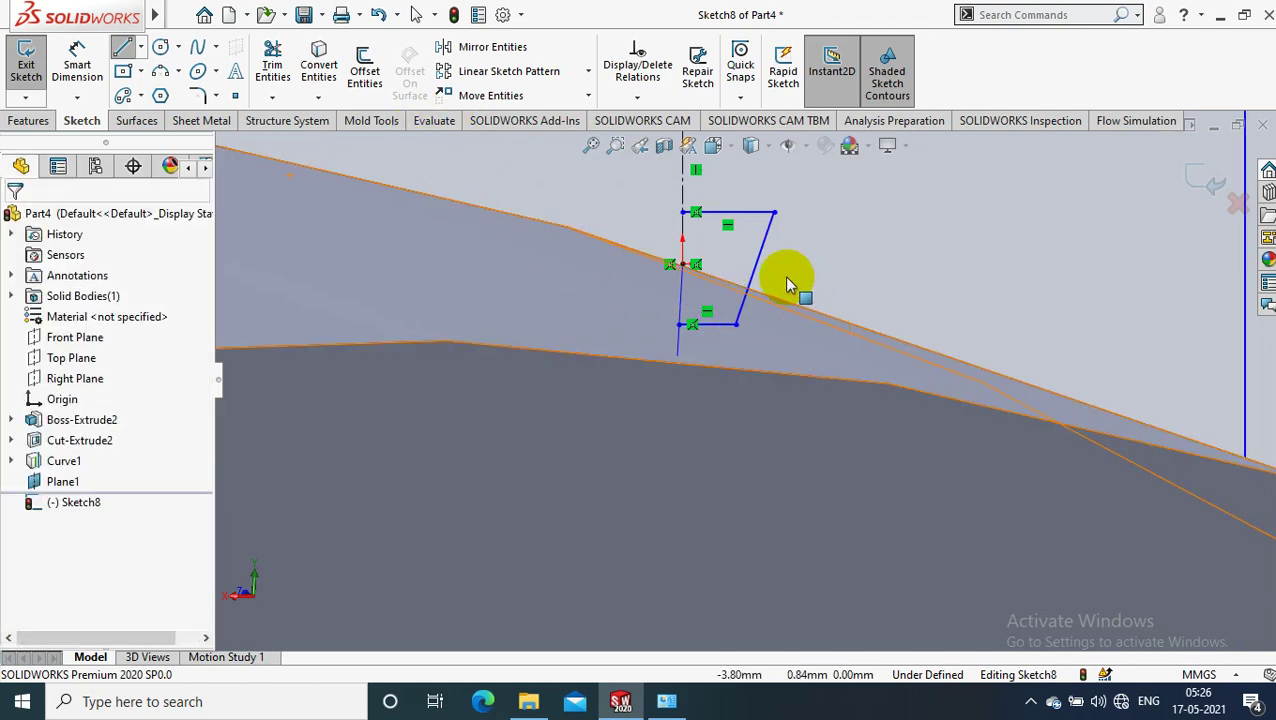
left_click(77, 62)
left_click(77, 62)
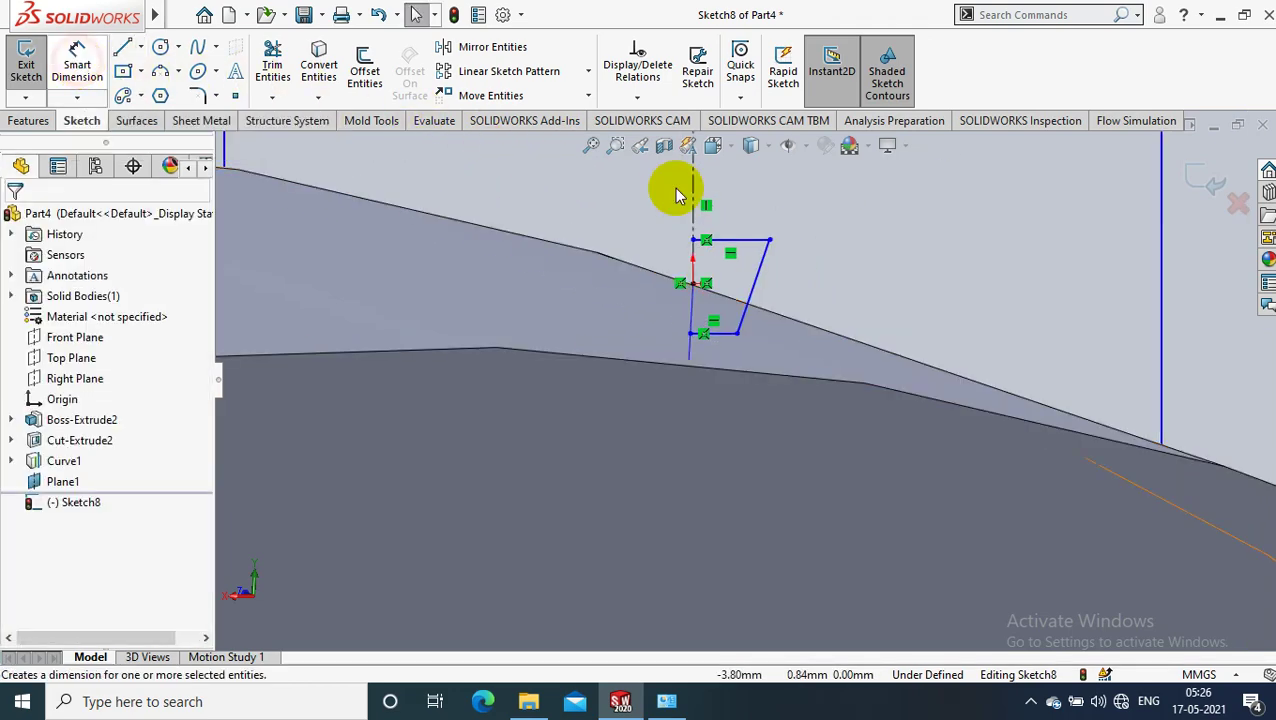
- Dimension the two horizontal profile lines 3 mm apart
left_click(739, 247)
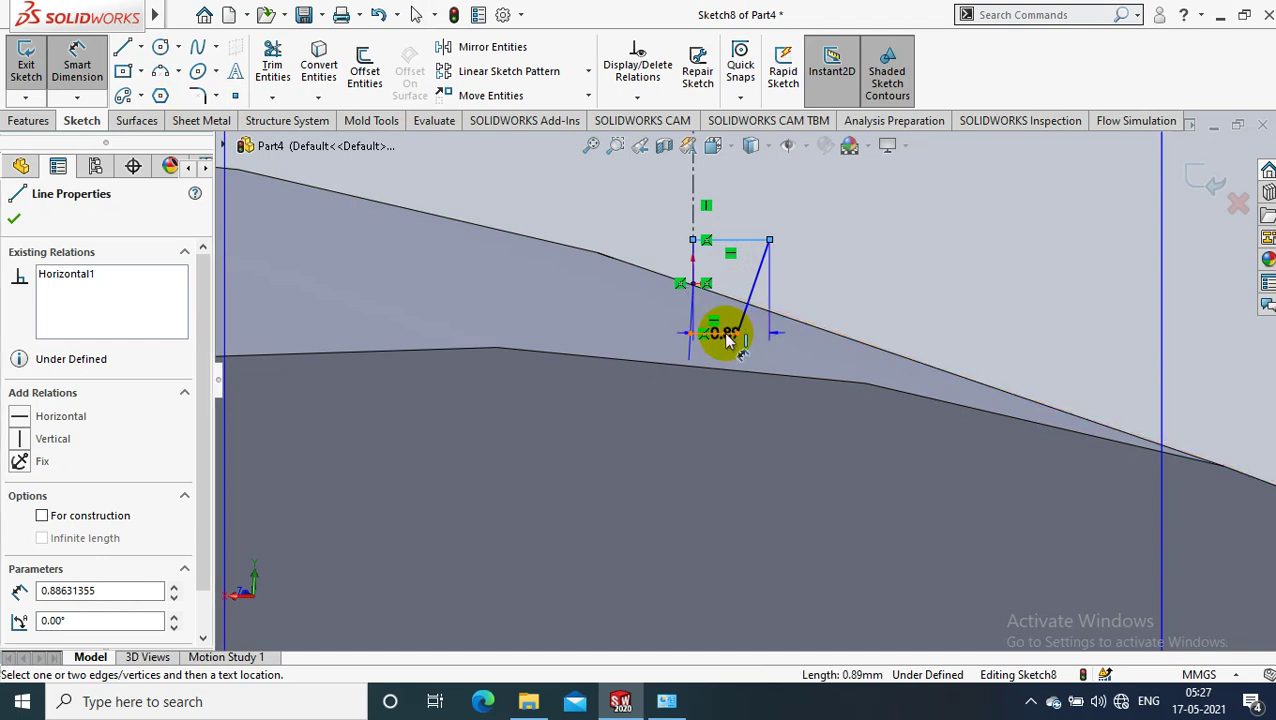
left_click(735, 335)
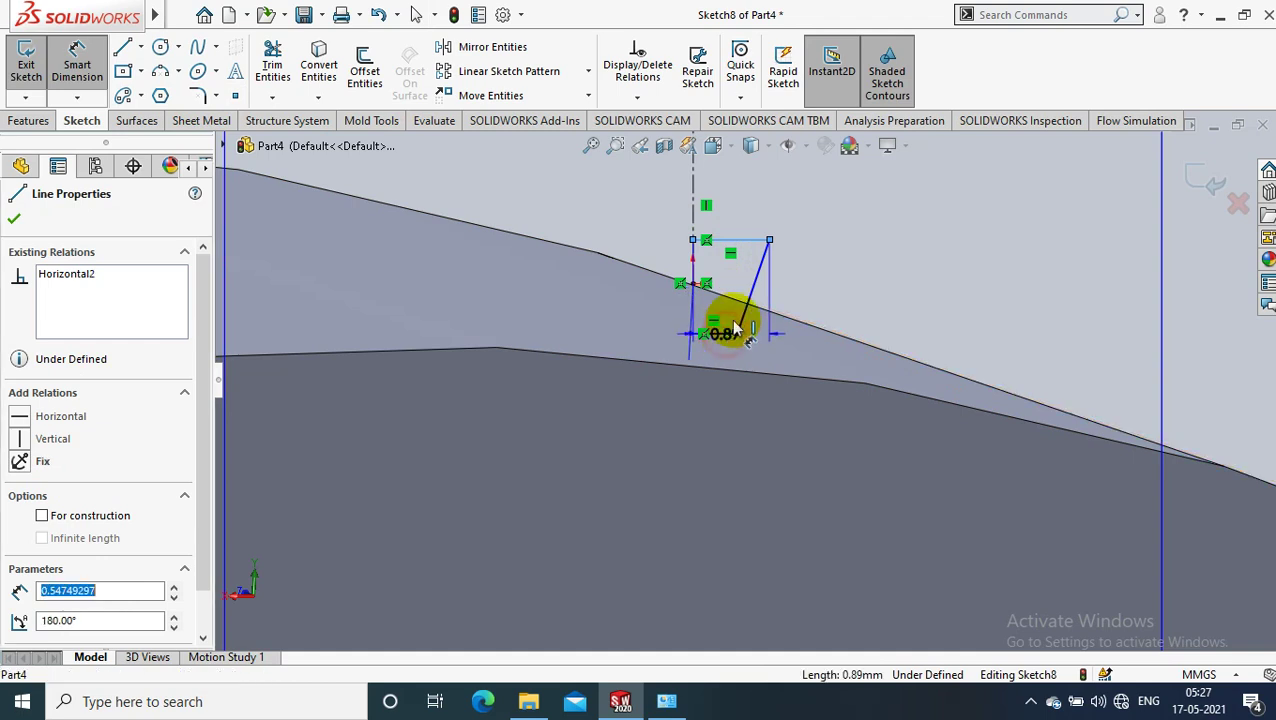
left_click(878, 292)
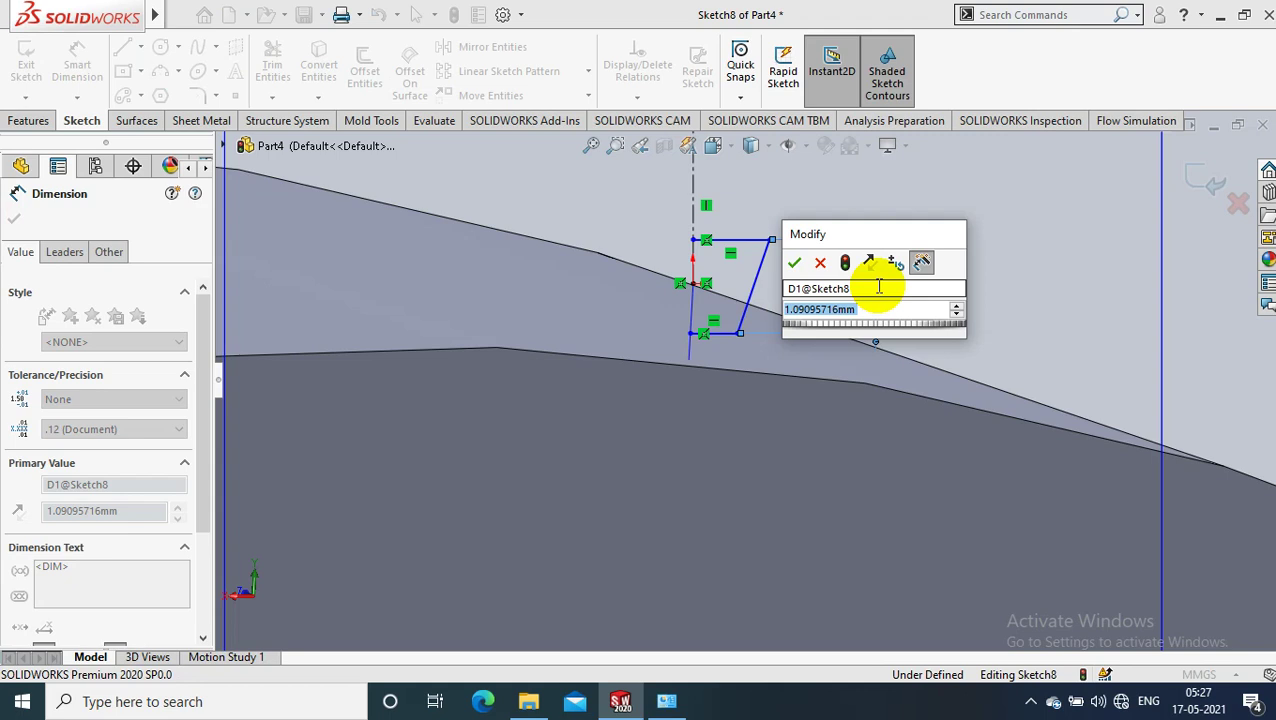
type("3")
key("Return")
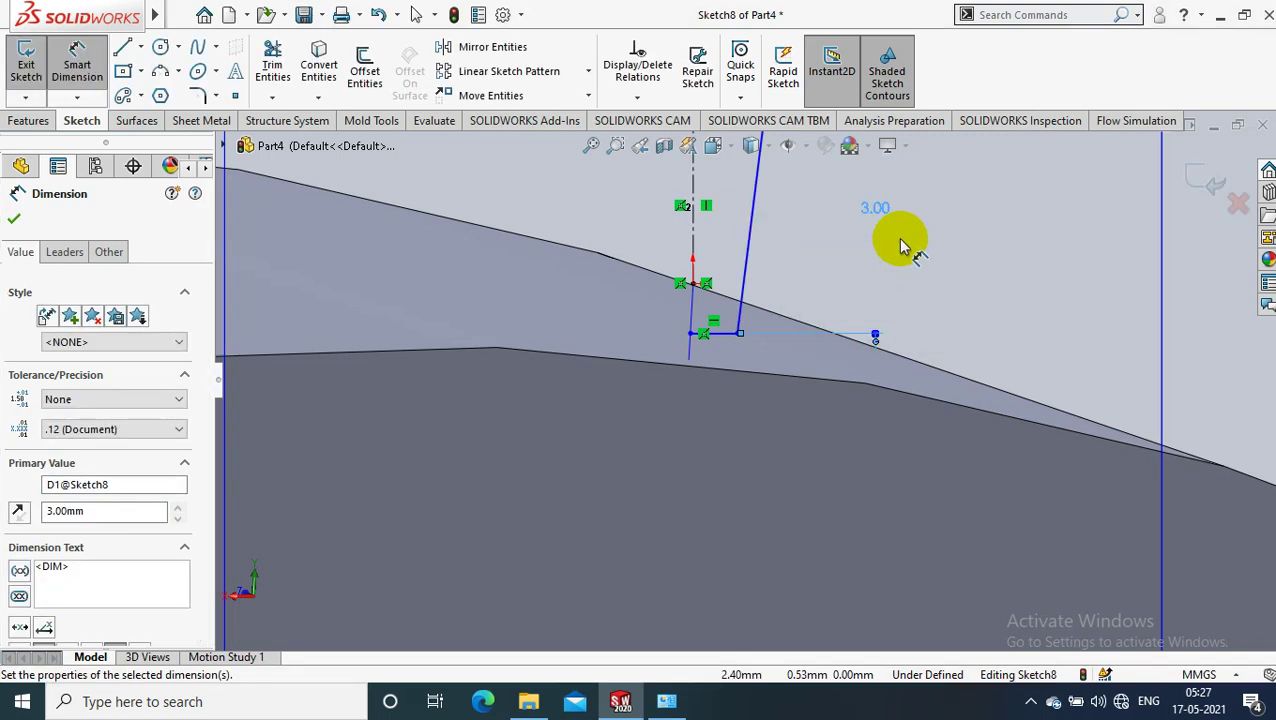
key("f")
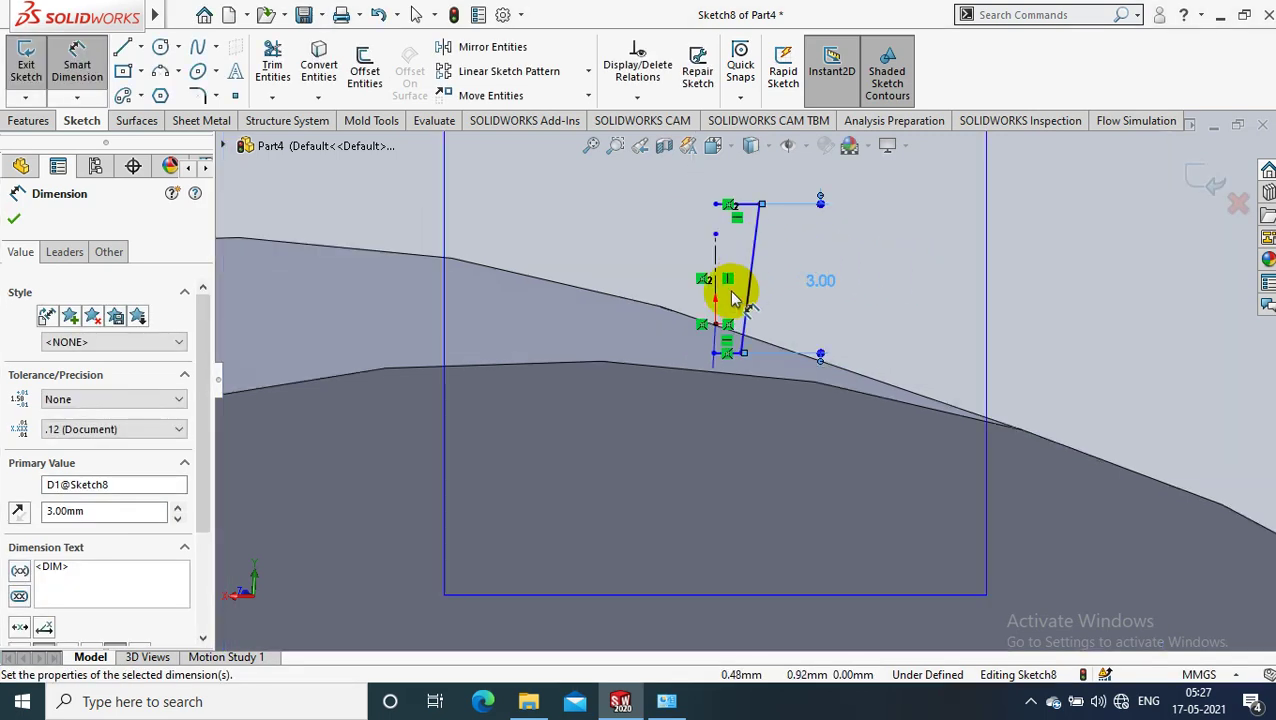
- Set a 0.5 mm vertical offset between the profile's top endpoint and the rim
left_click(718, 206)
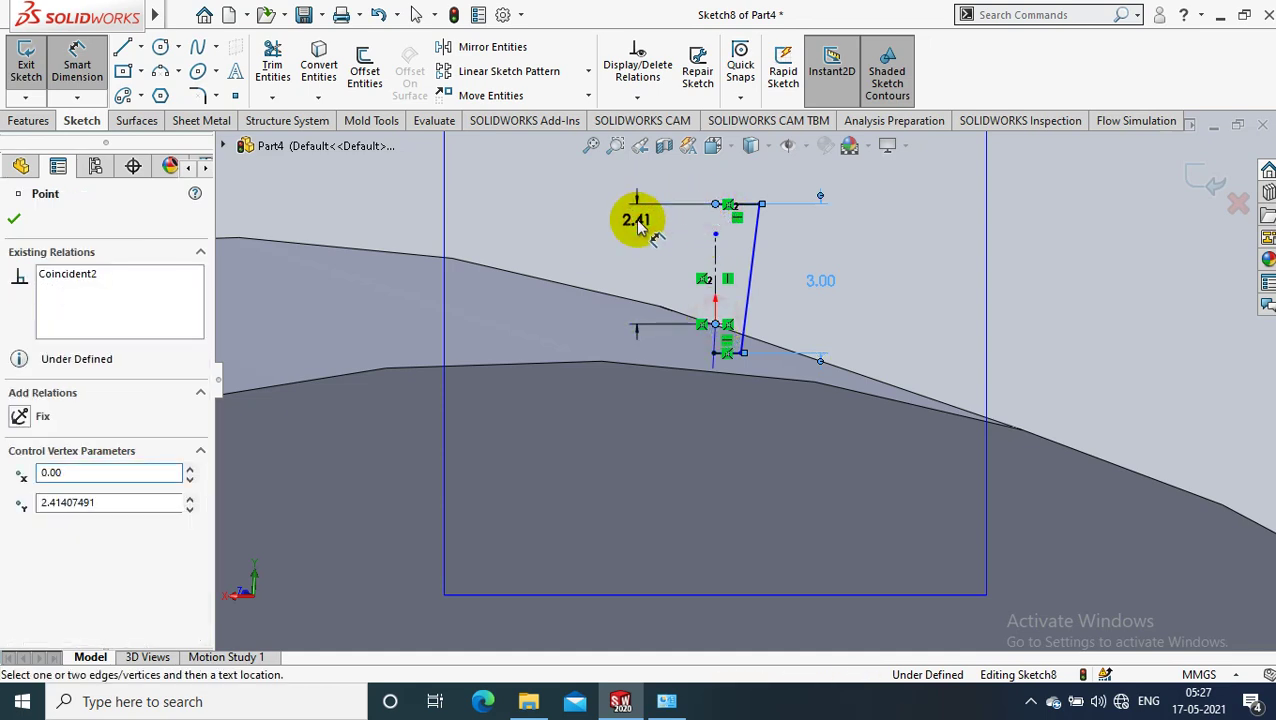
left_click(641, 222)
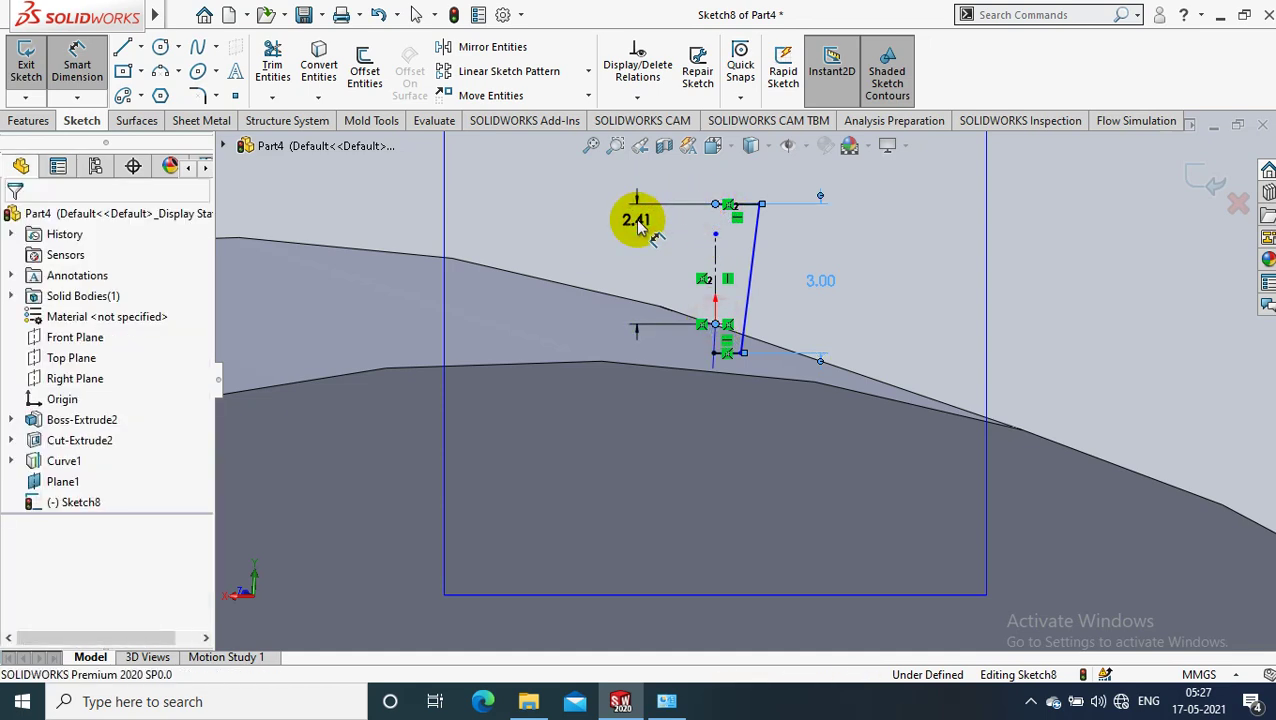
type("0.5")
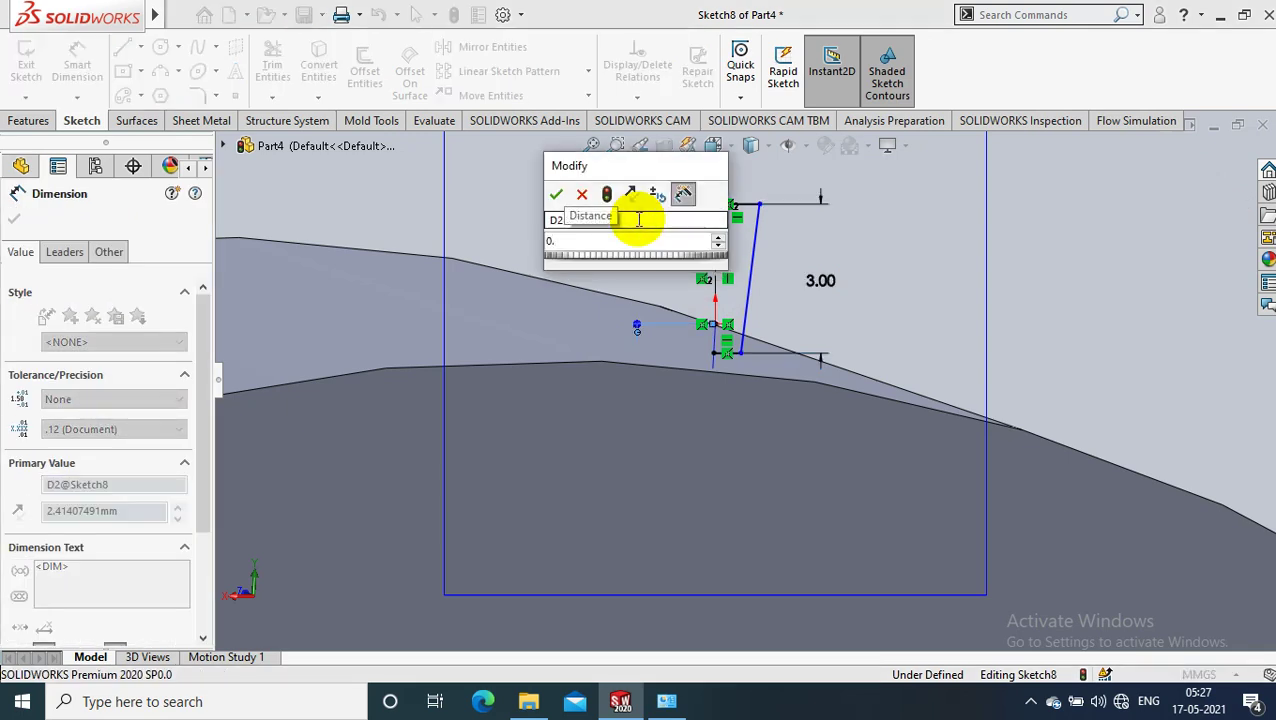
left_click(556, 192)
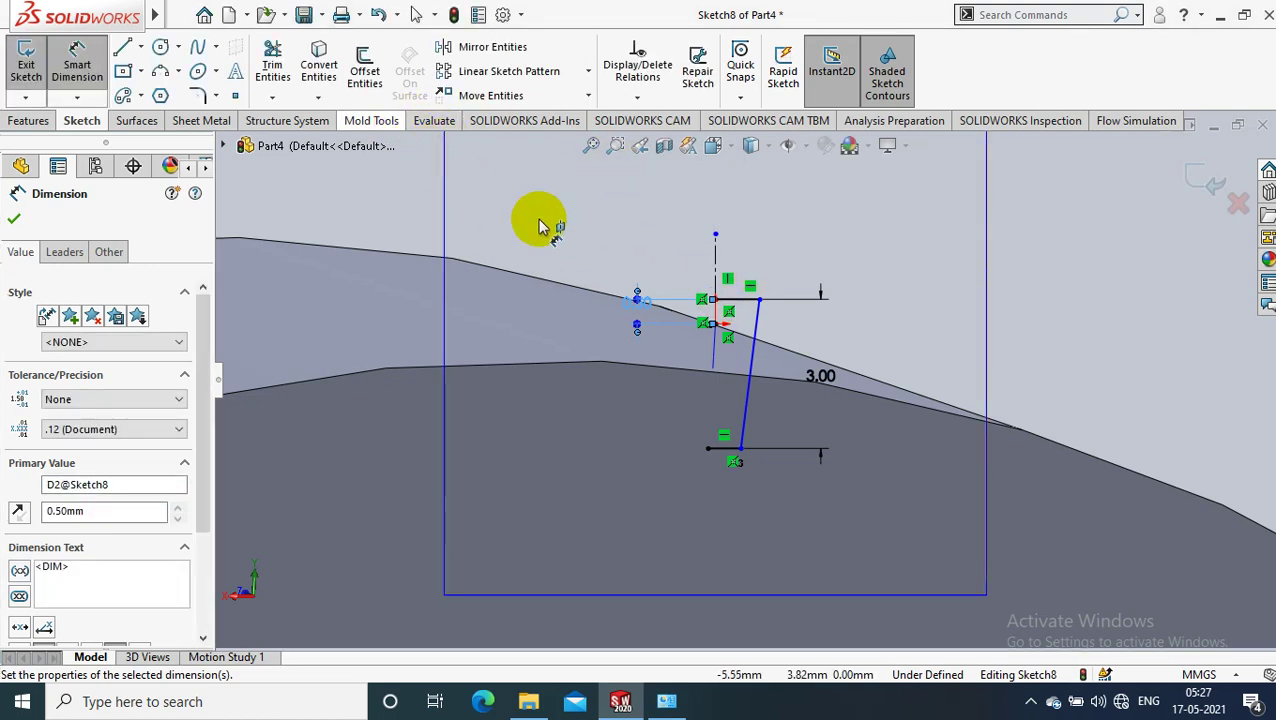
- Mirror the three profile lines about the centerline to complete the tapered groove
left_click(495, 50)
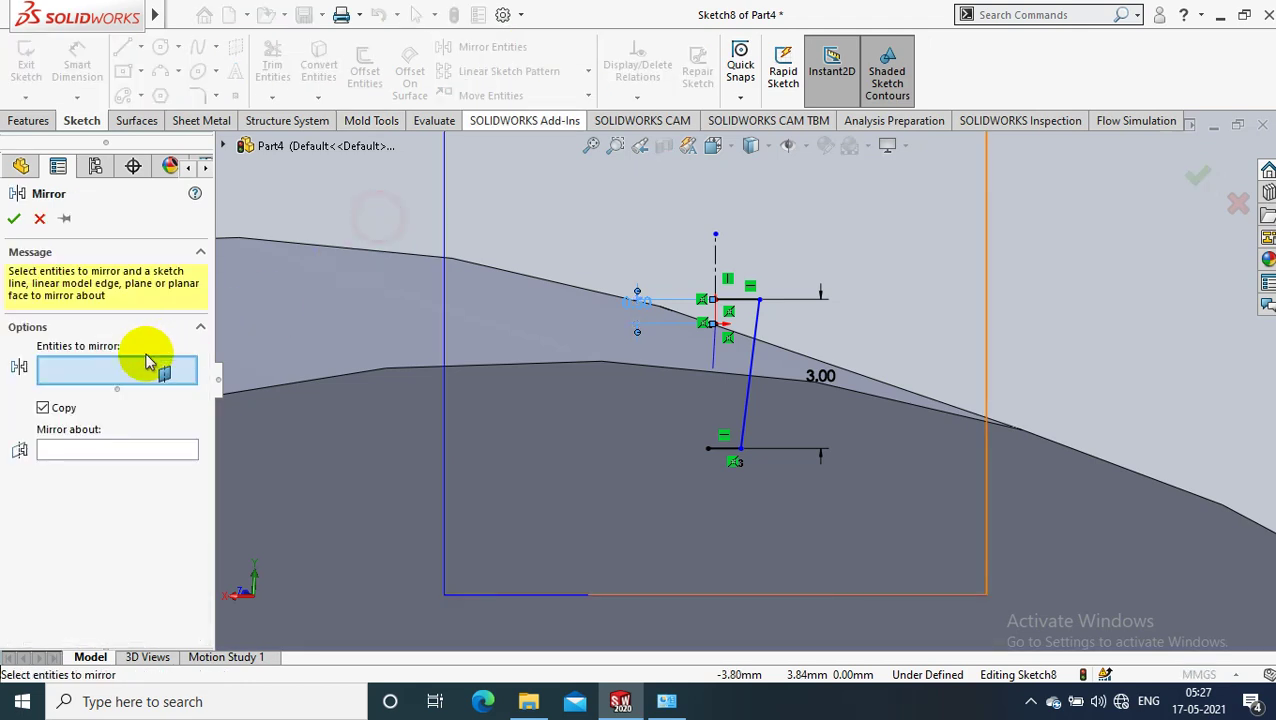
left_click(741, 300)
left_click(750, 375)
left_click(735, 448)
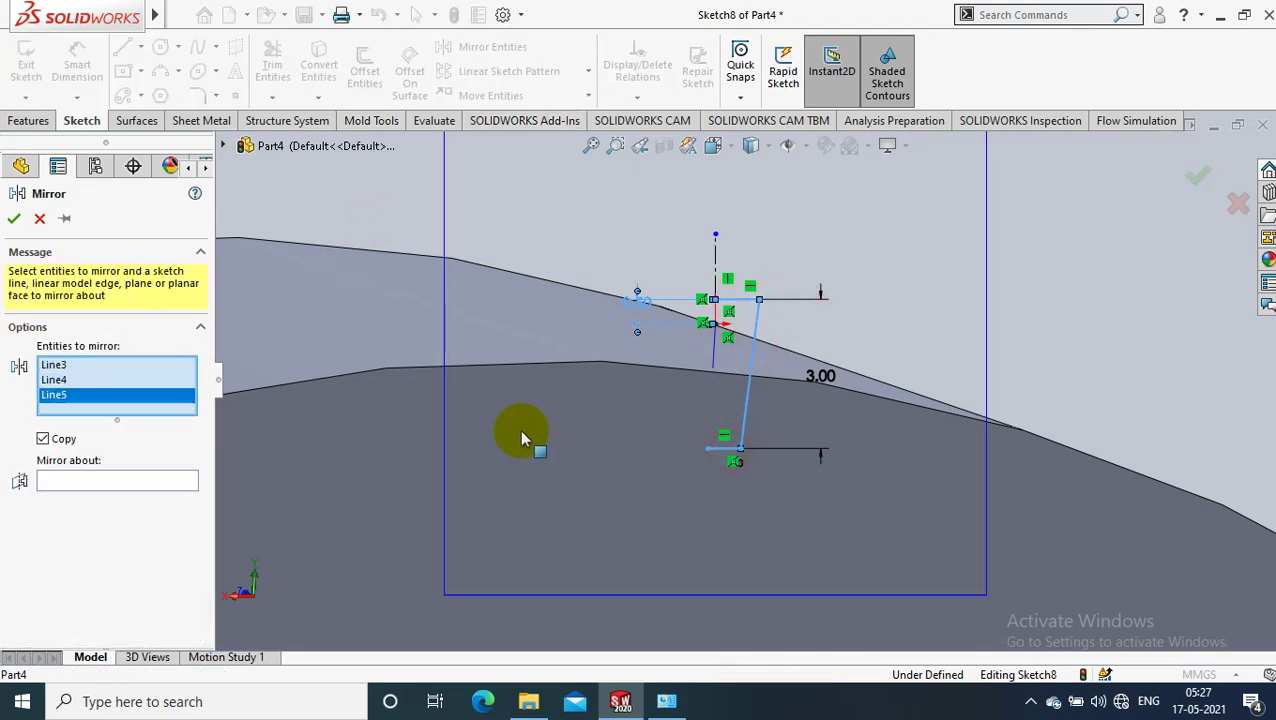
left_click(188, 481)
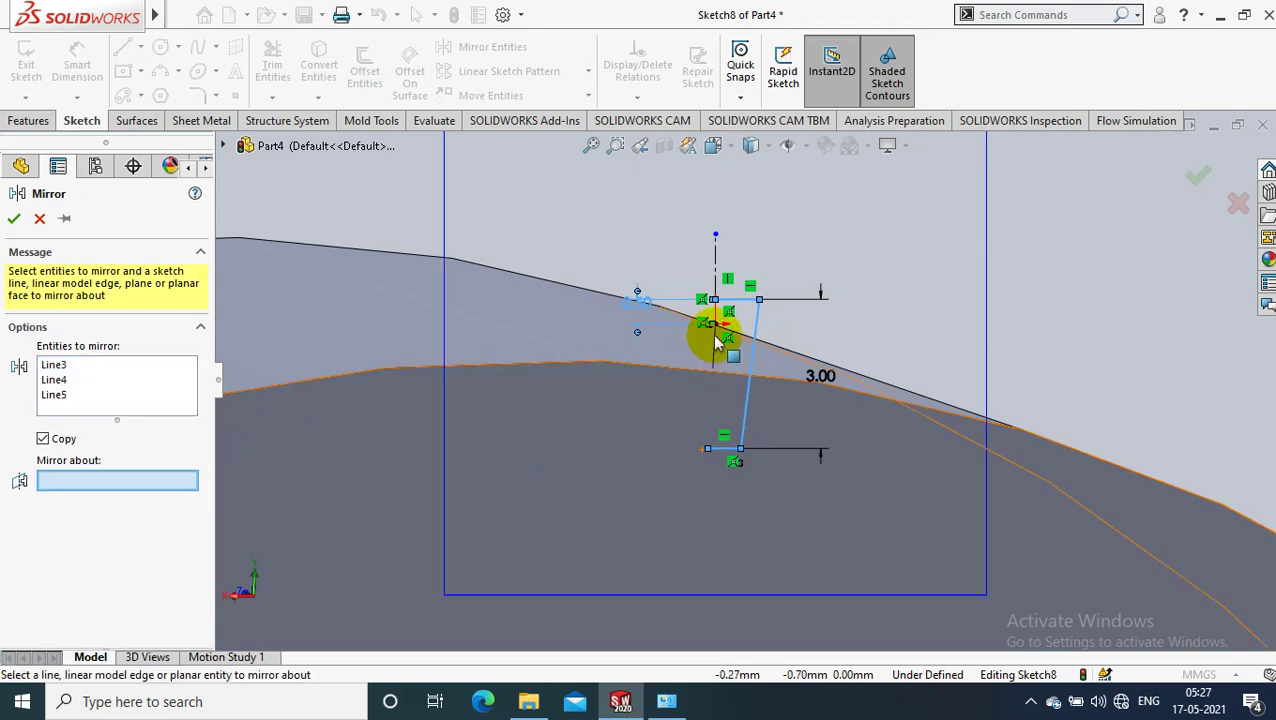
left_click(716, 254)
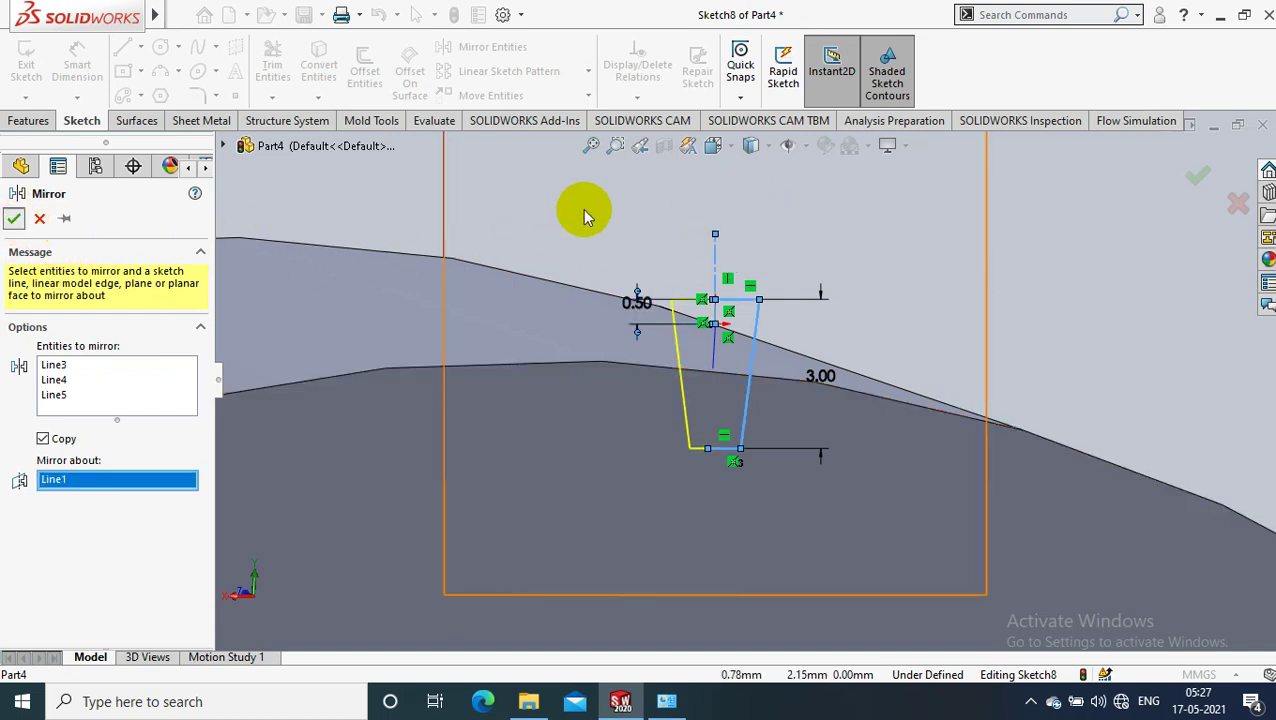
key("Return")
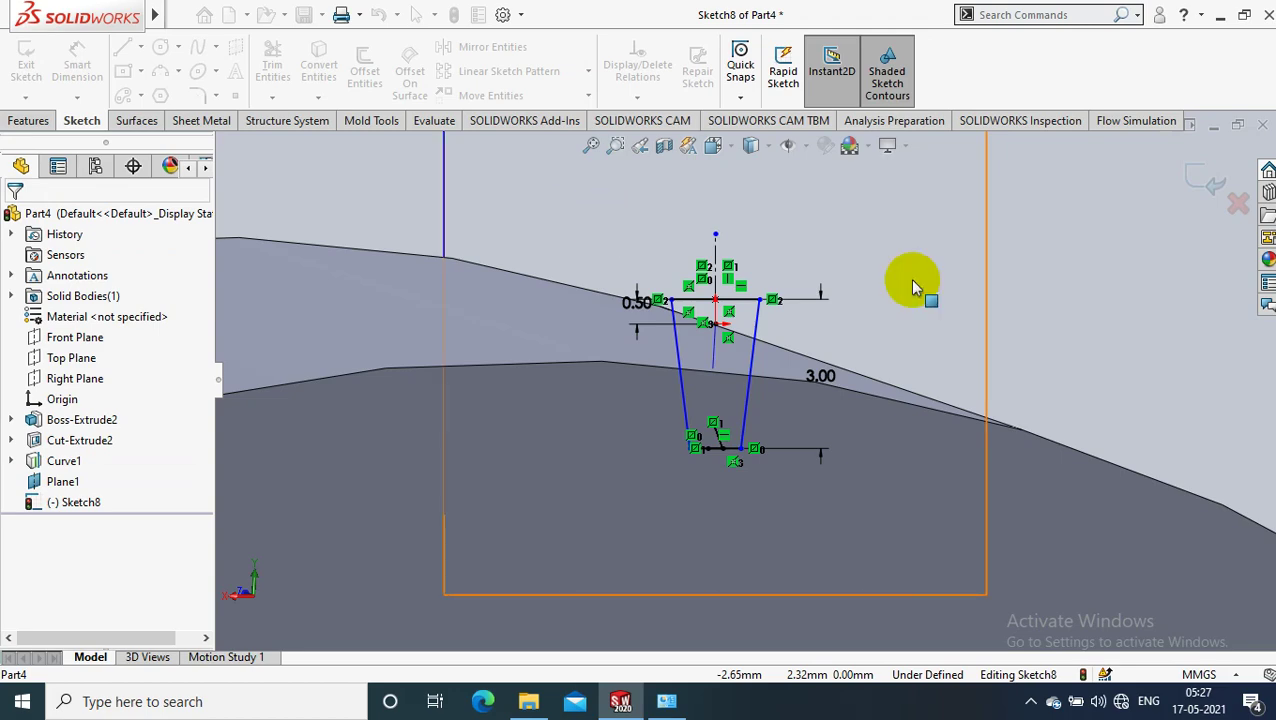
middle_click_drag(911, 287, 906, 248)
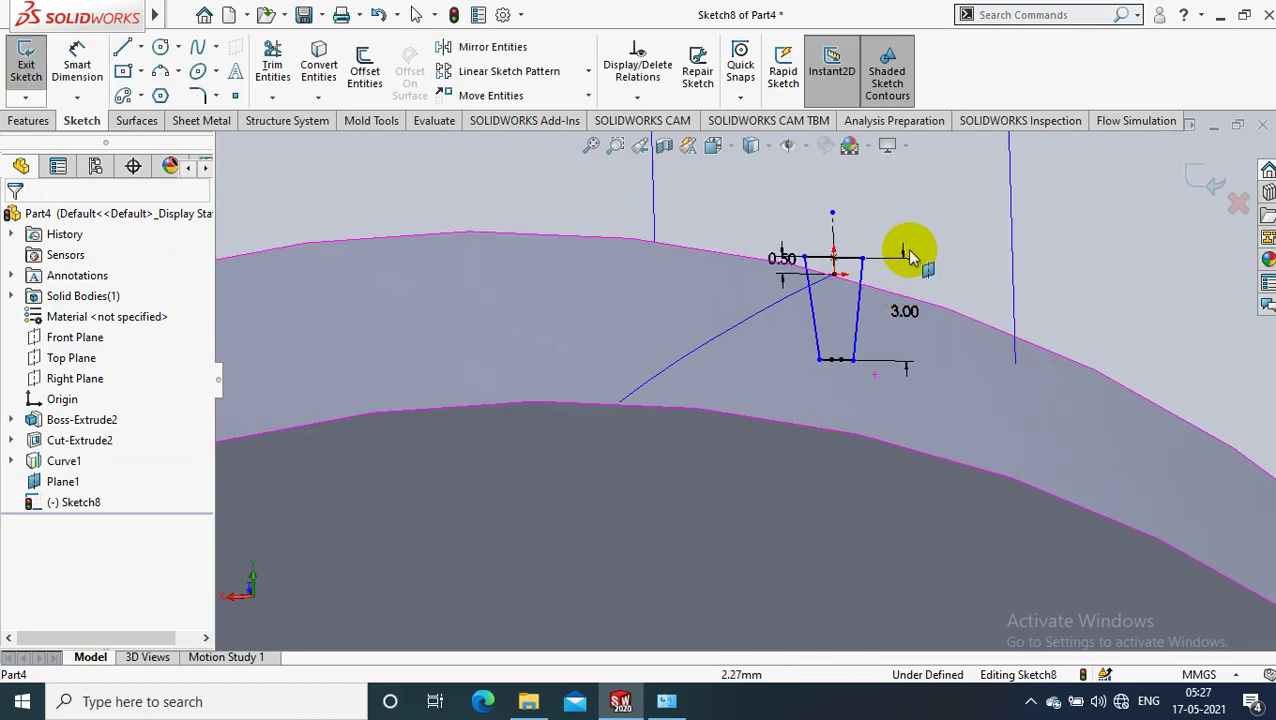
- Exit Sketch8 and zoom out to see more of the rim
left_click(28, 62)
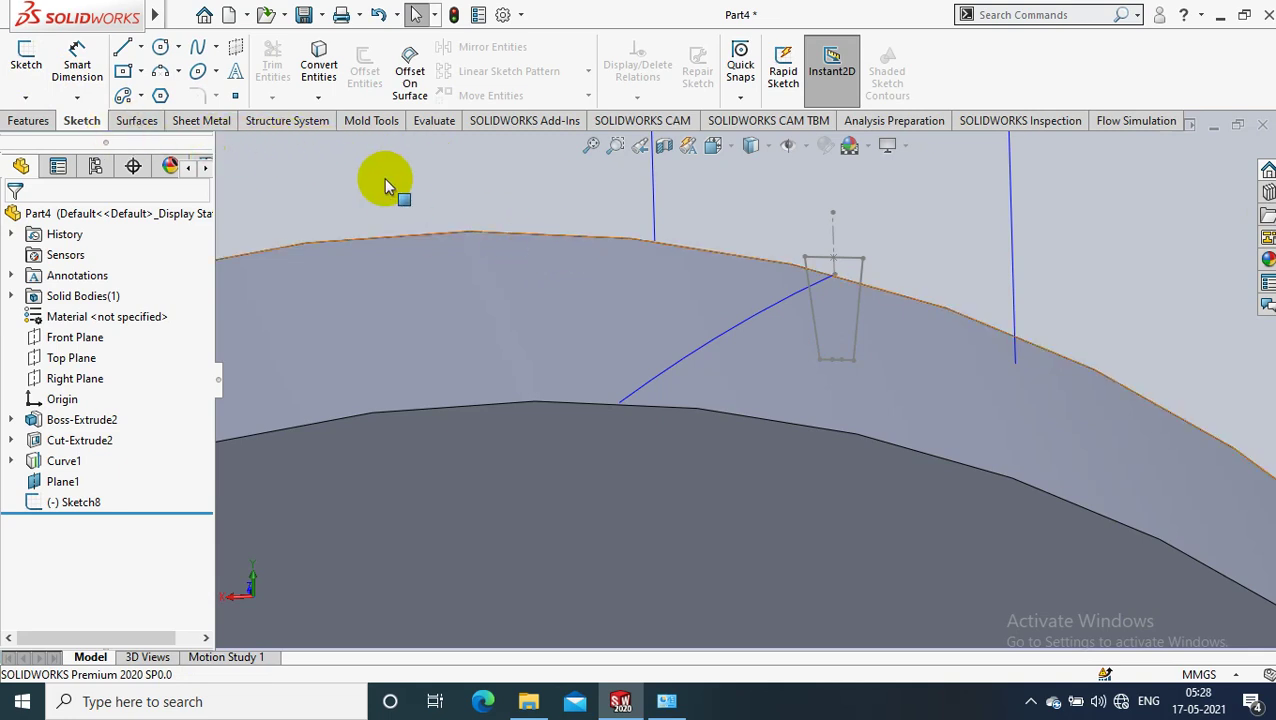
key("z")
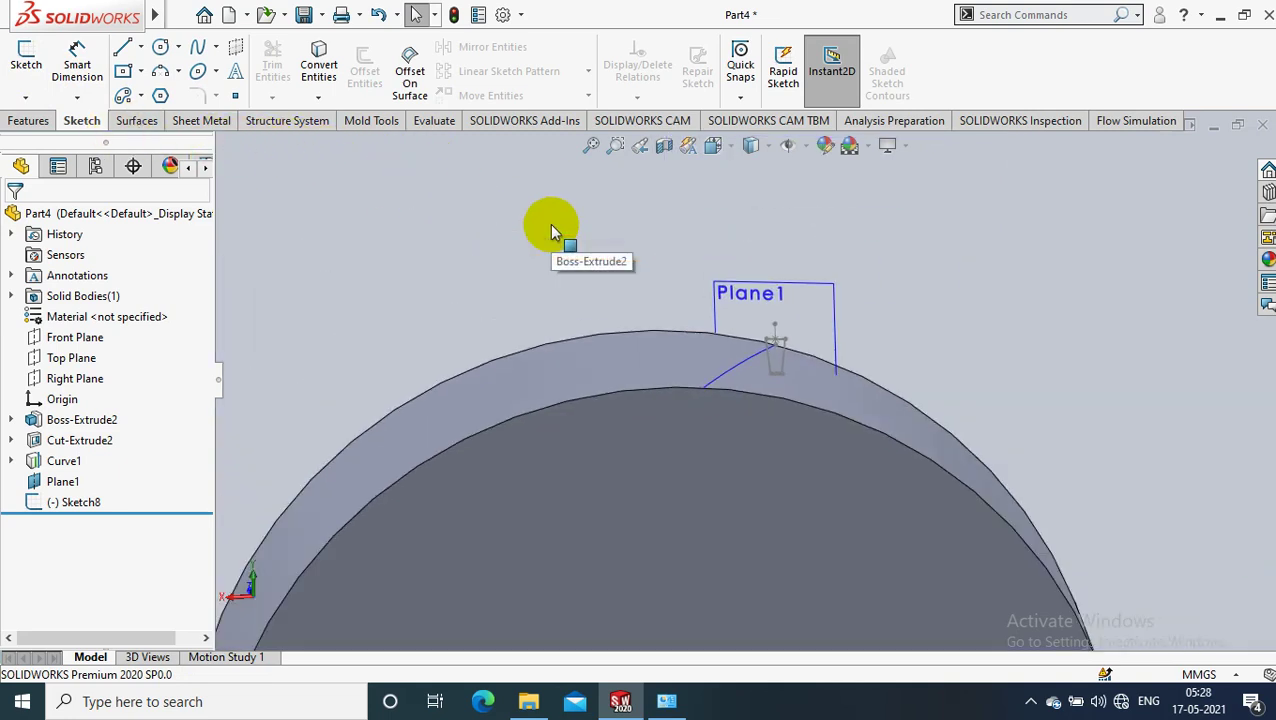
left_click(551, 231)
left_click(25, 120)
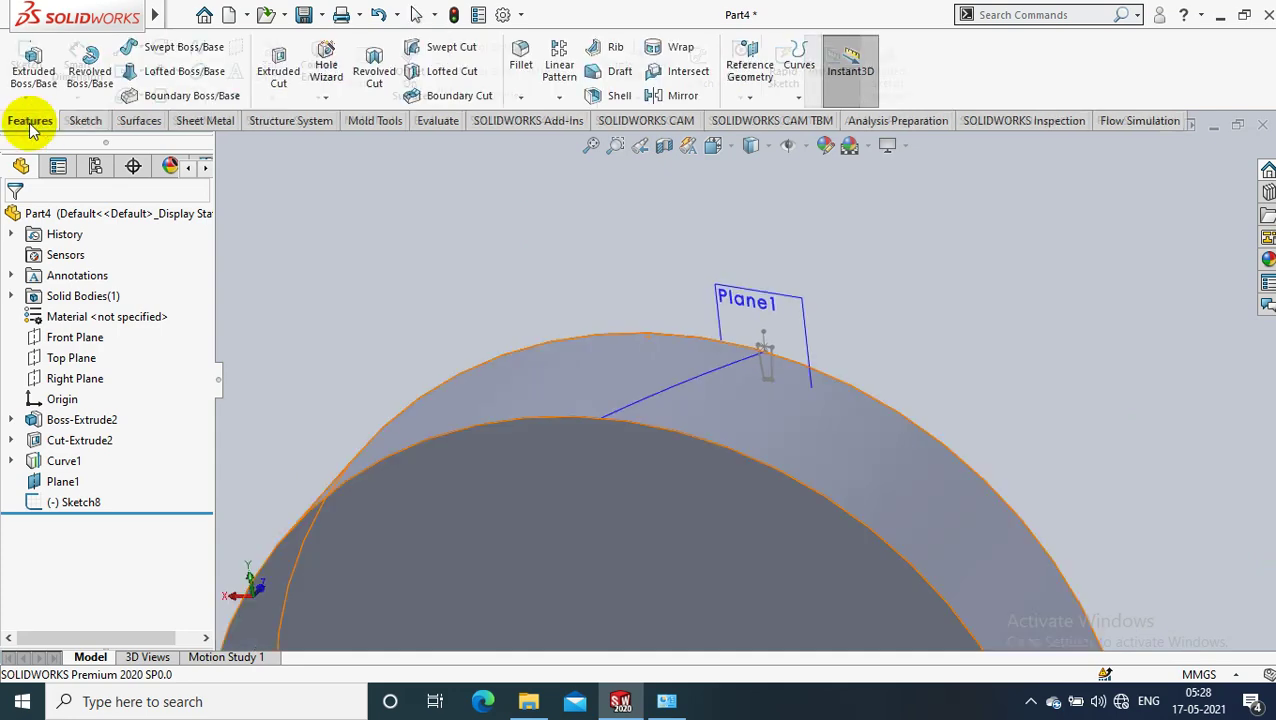
- Start a swept cut and select the trapezoid sketch region as its profile
left_click(452, 50)
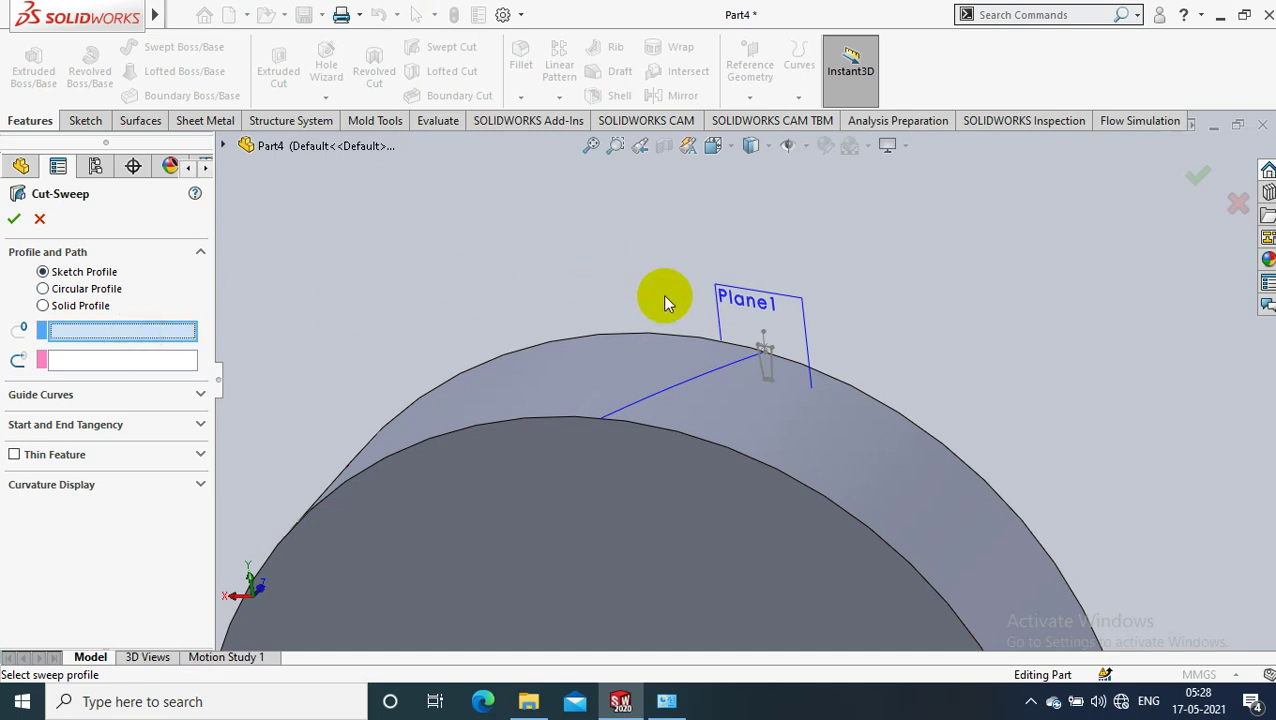
middle_click_drag(766, 382, 784, 347)
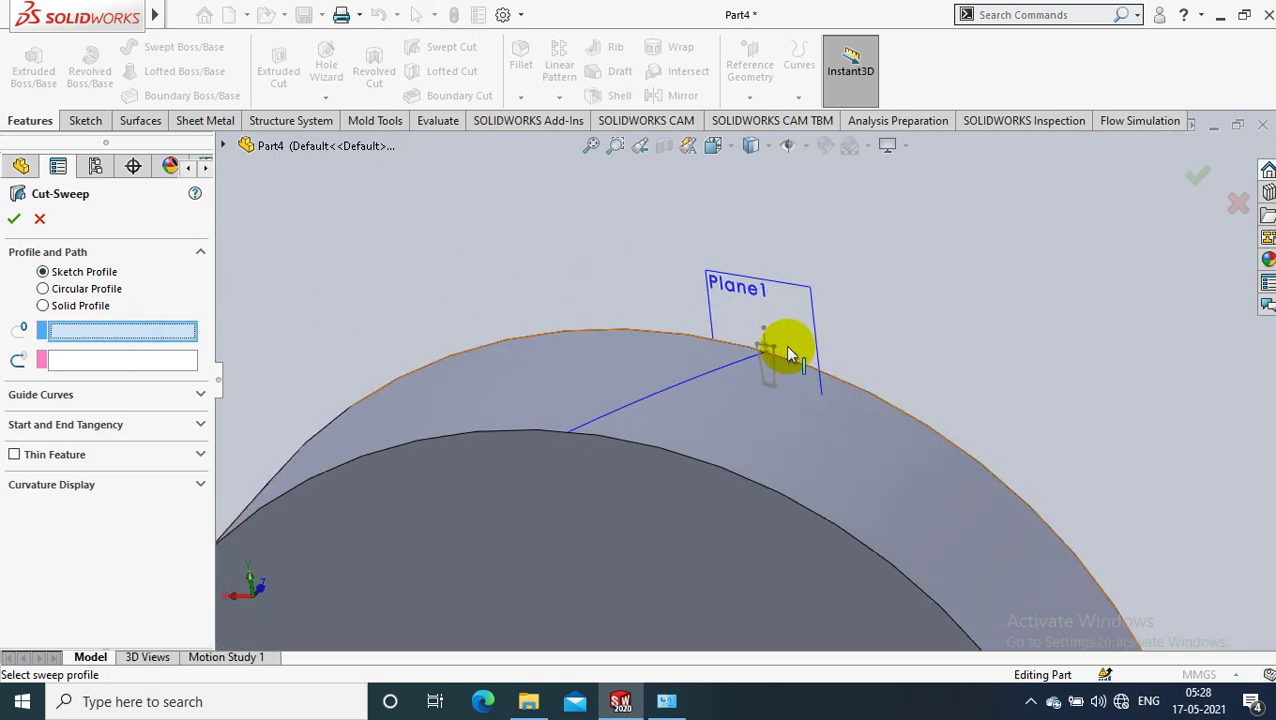
scroll(783, 343, "down", 2)
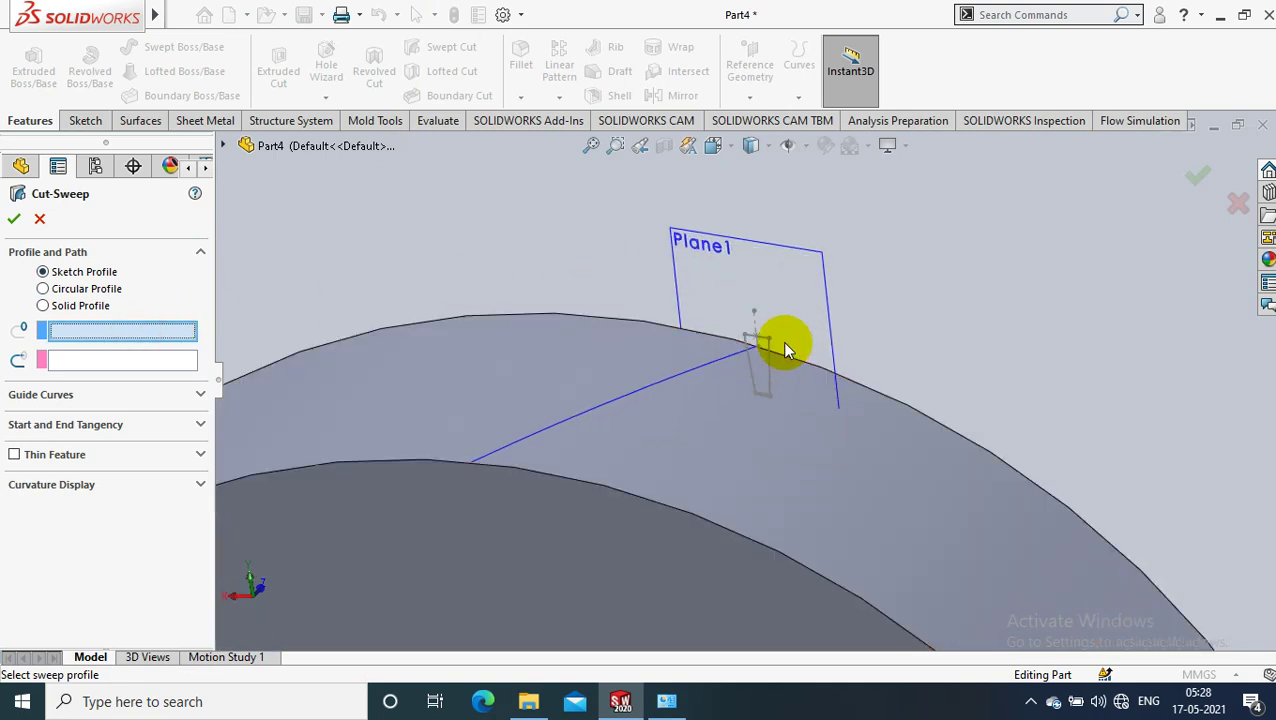
scroll(782, 341, "down", 2)
left_click(727, 342)
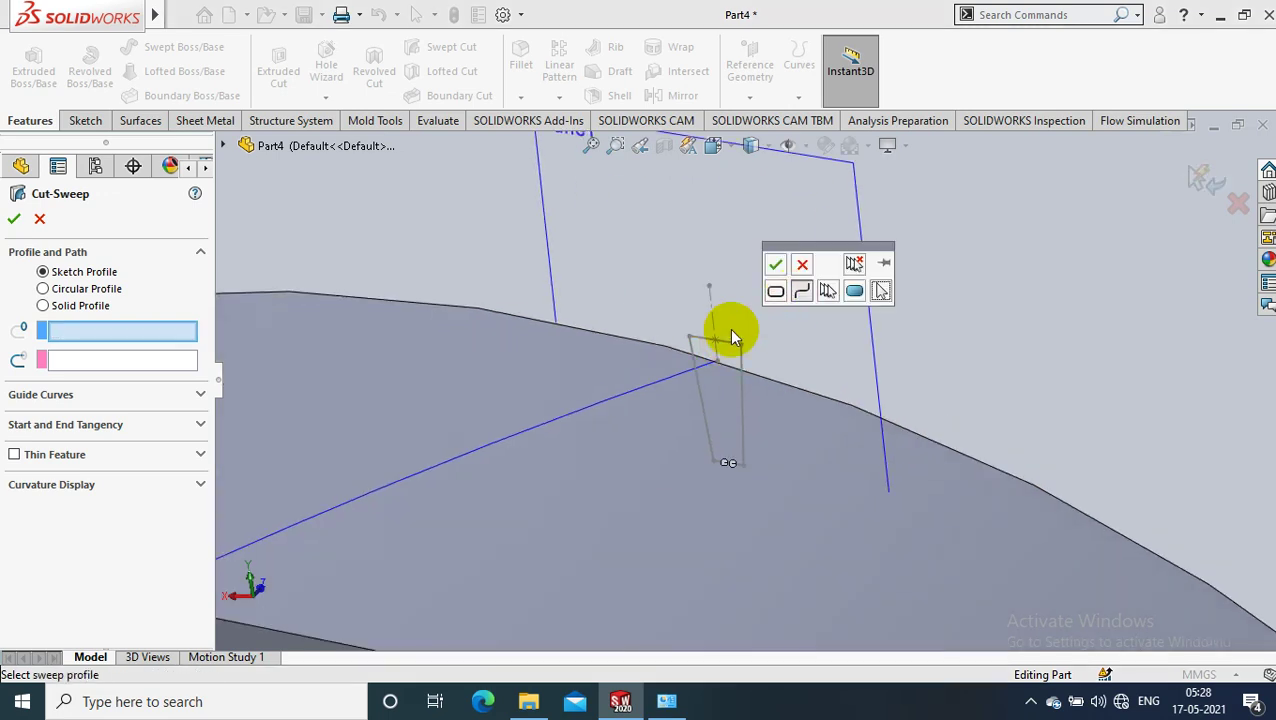
left_click(729, 331)
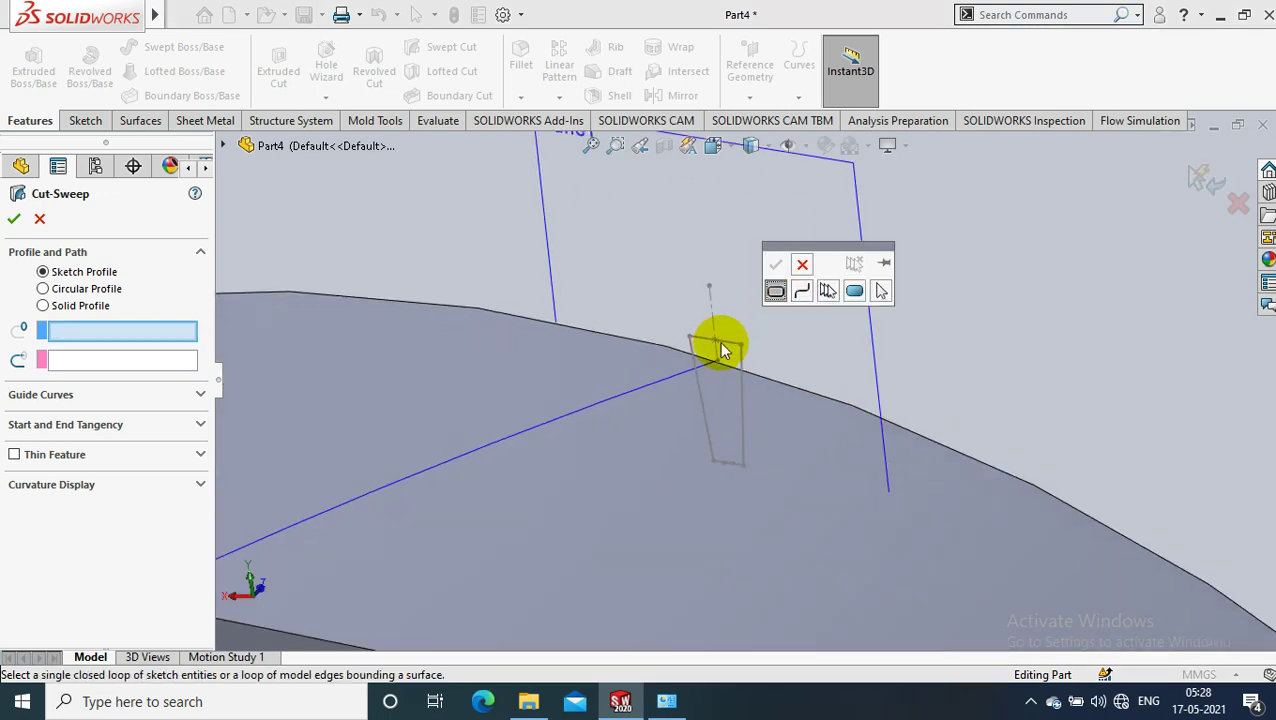
left_click(828, 291)
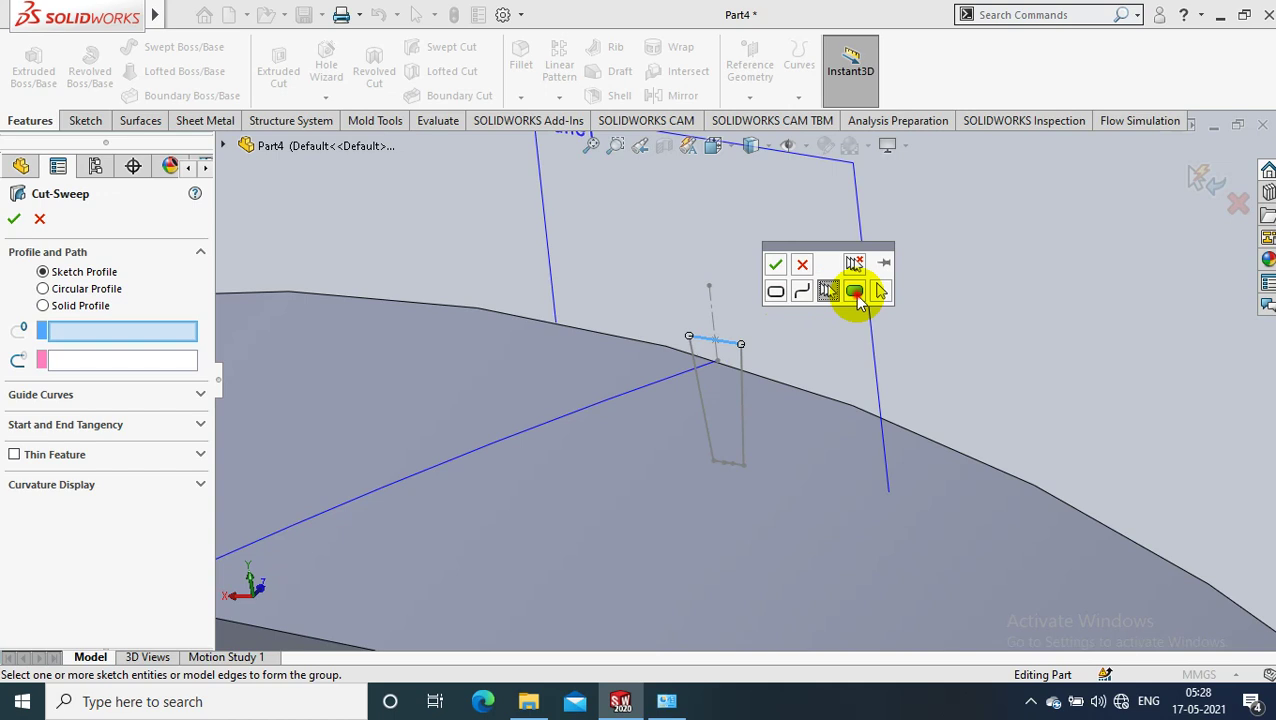
left_click(854, 291)
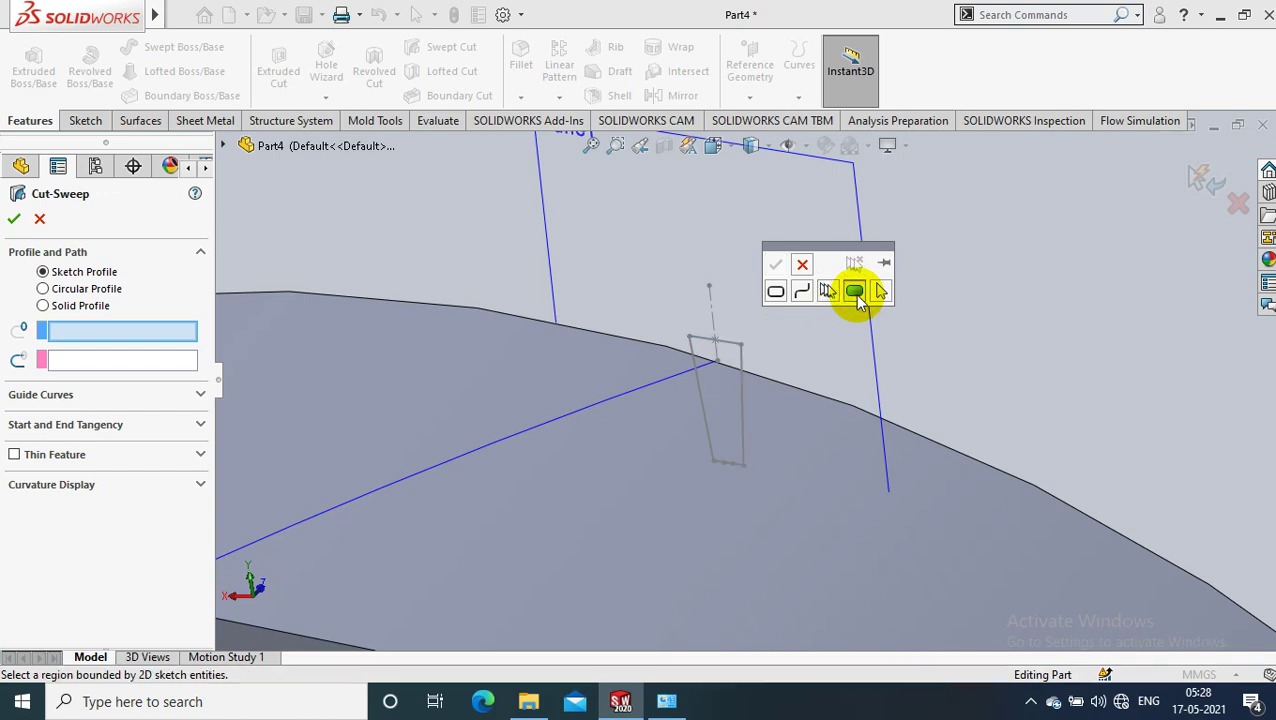
left_click(738, 352)
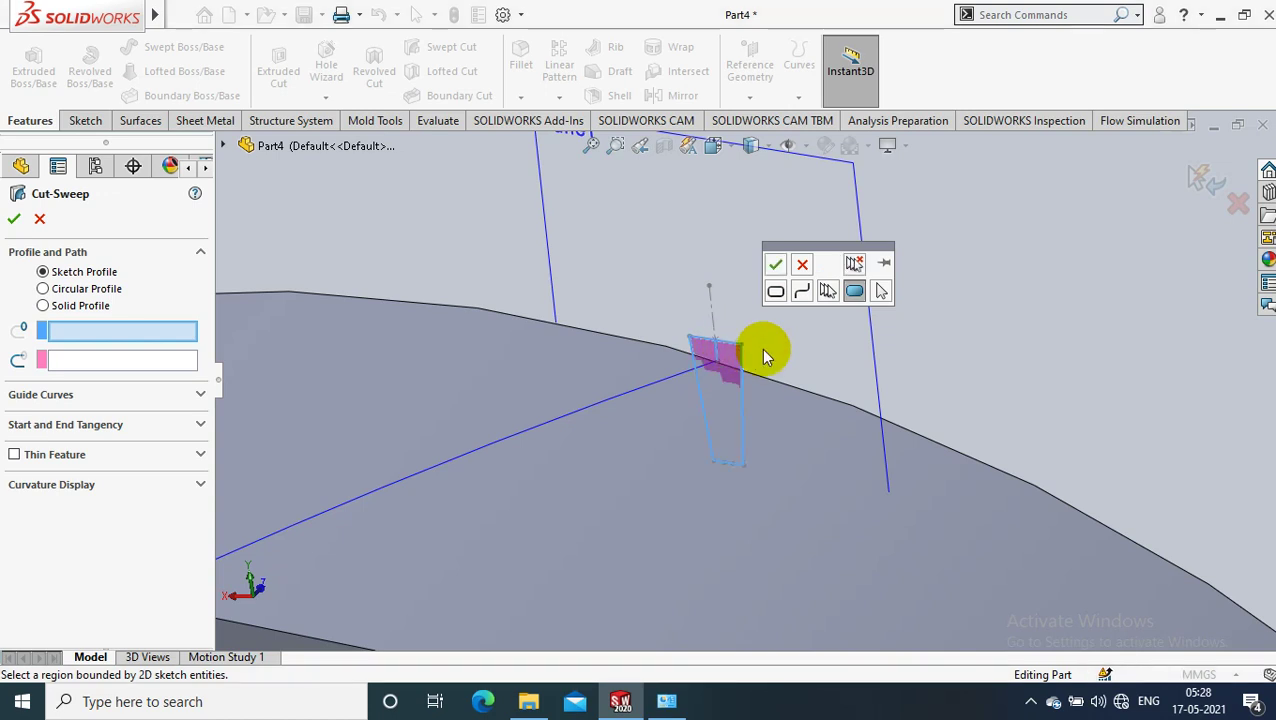
- Accept the region profile and pick Curve1 as the path to preview the rim groove
middle_click_drag(761, 348, 795, 288)
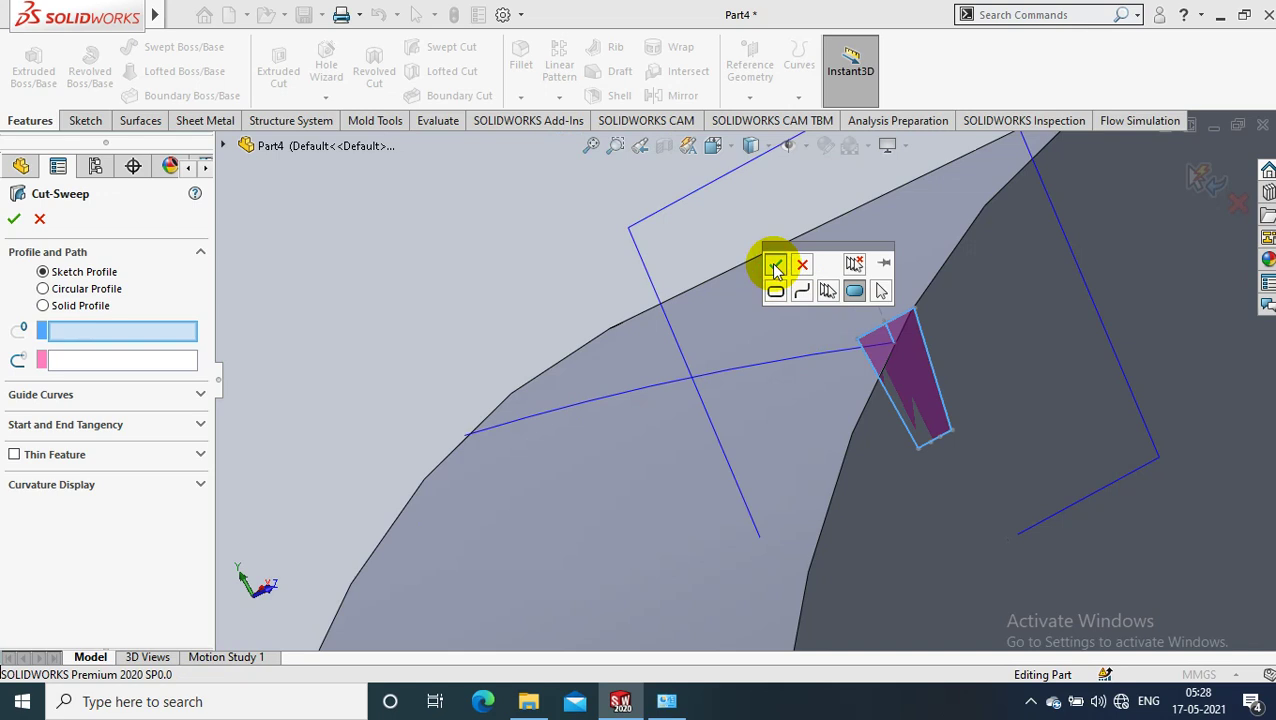
left_click(773, 263)
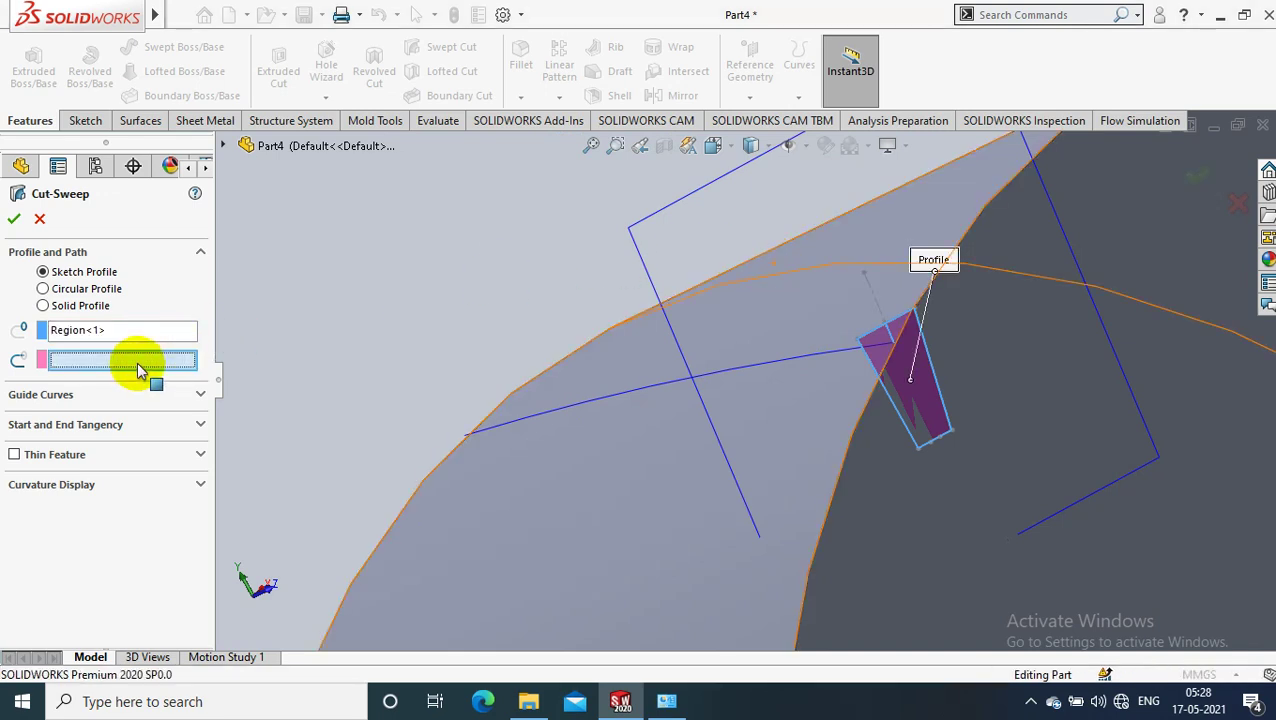
left_click(596, 402)
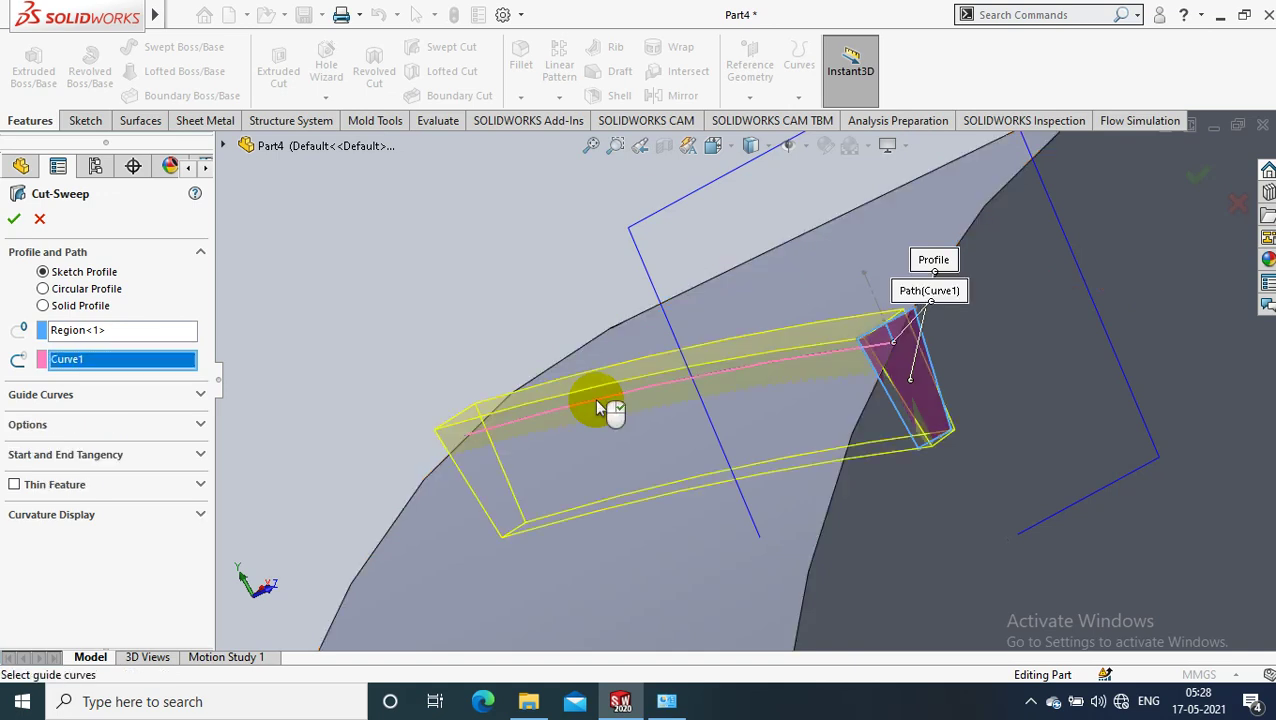
mouse_move(421, 326)
middle_mouse_down()
mouse_move(466, 308)
mouse_move(429, 389)
middle_mouse_up()
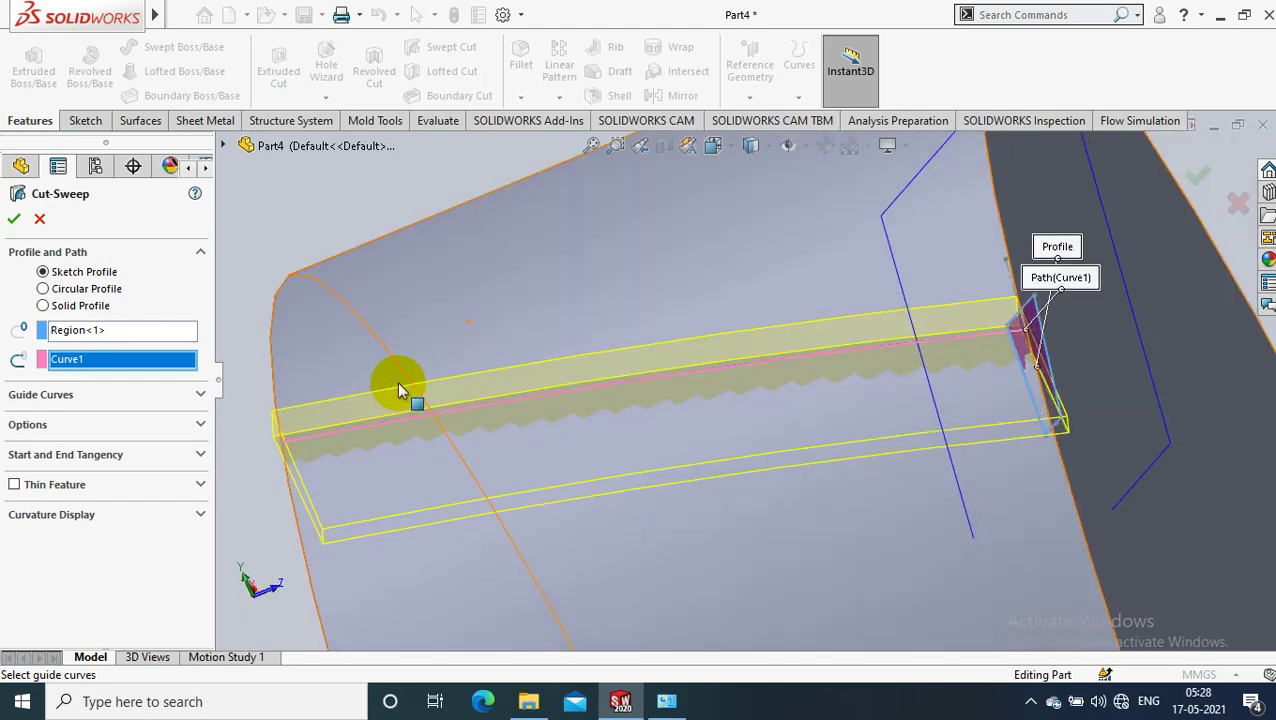
scroll(397, 381, "up", 3)
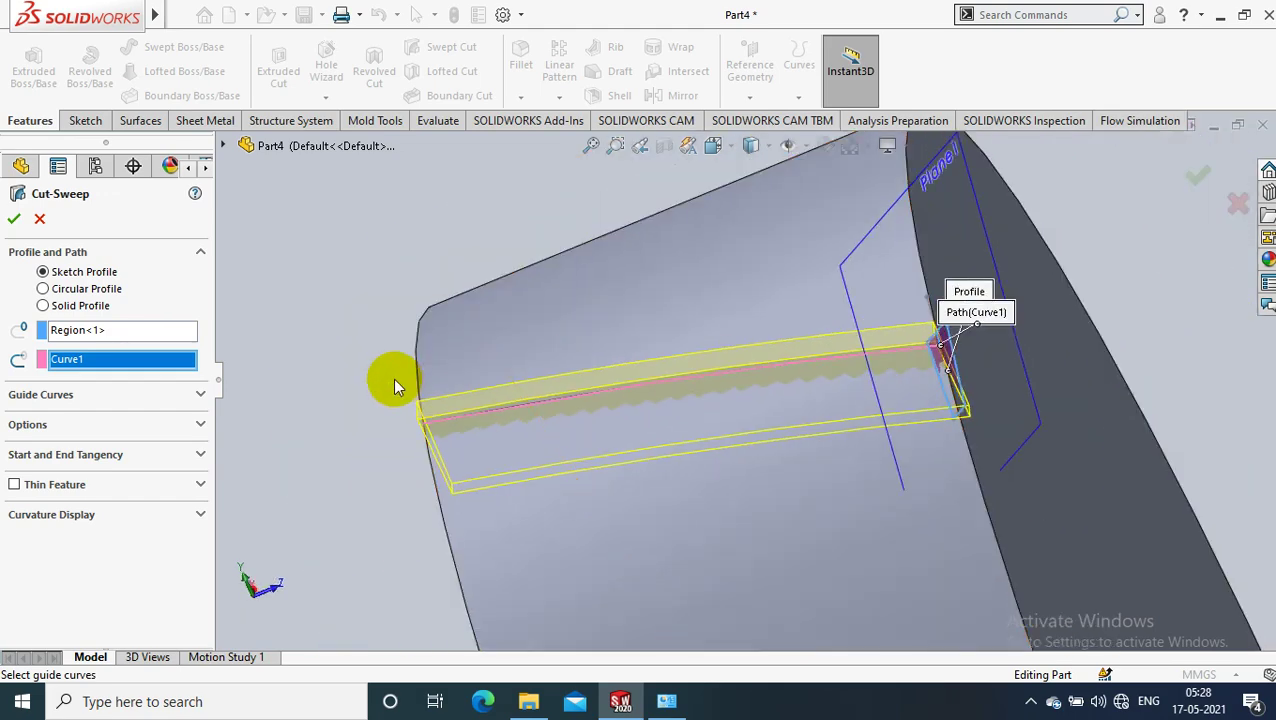
- Enable Merge tangent faces under Start and End Tangency and apply Cut-Sweep1
left_click(200, 425)
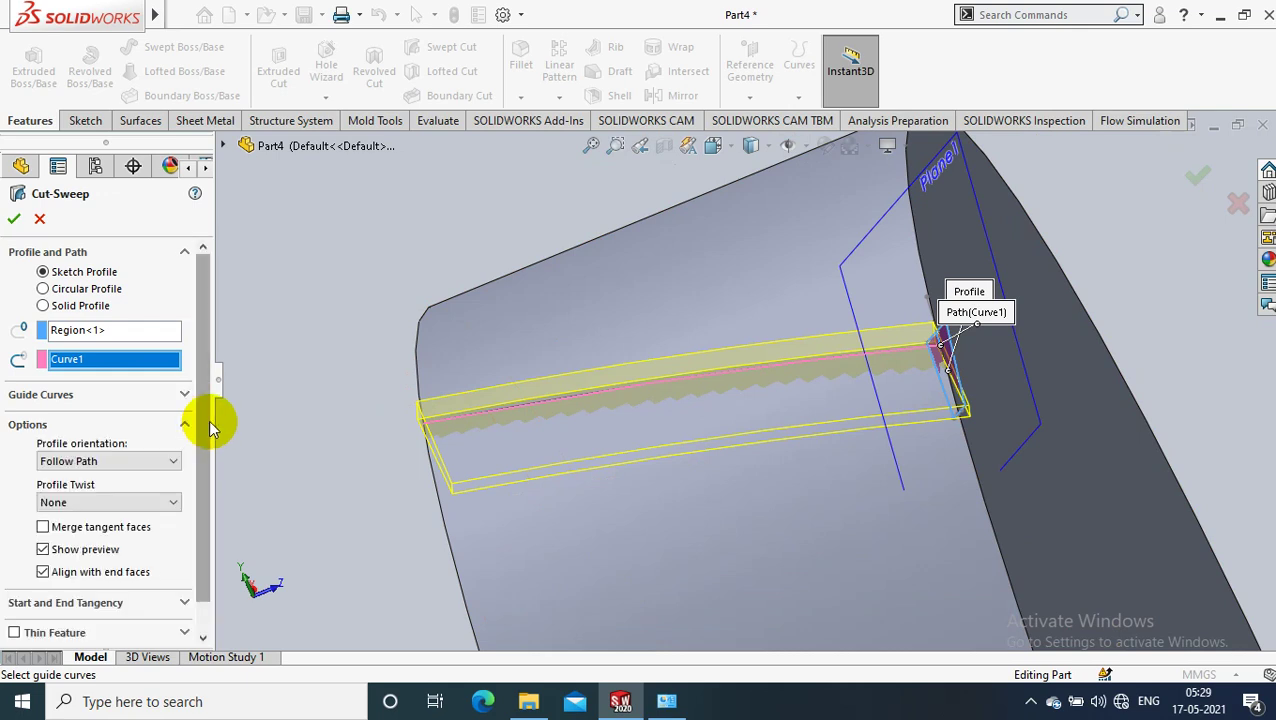
left_click(222, 486)
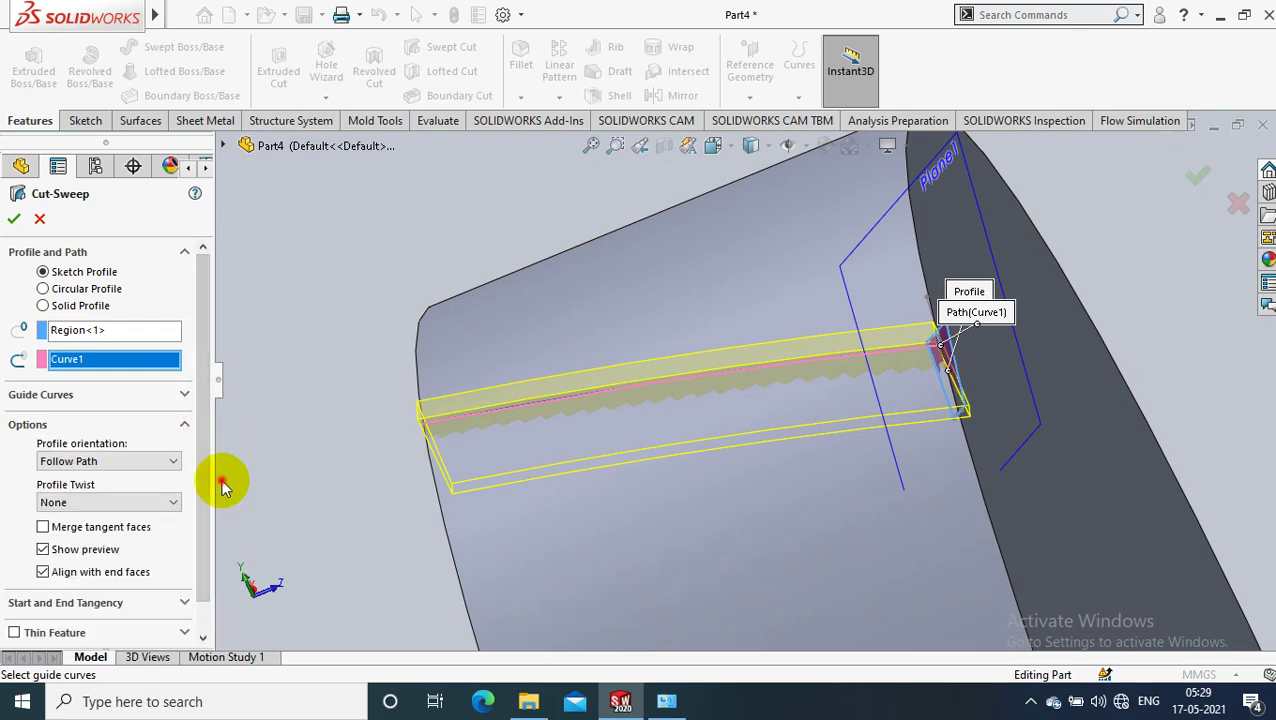
scroll(190, 505, "down", 1)
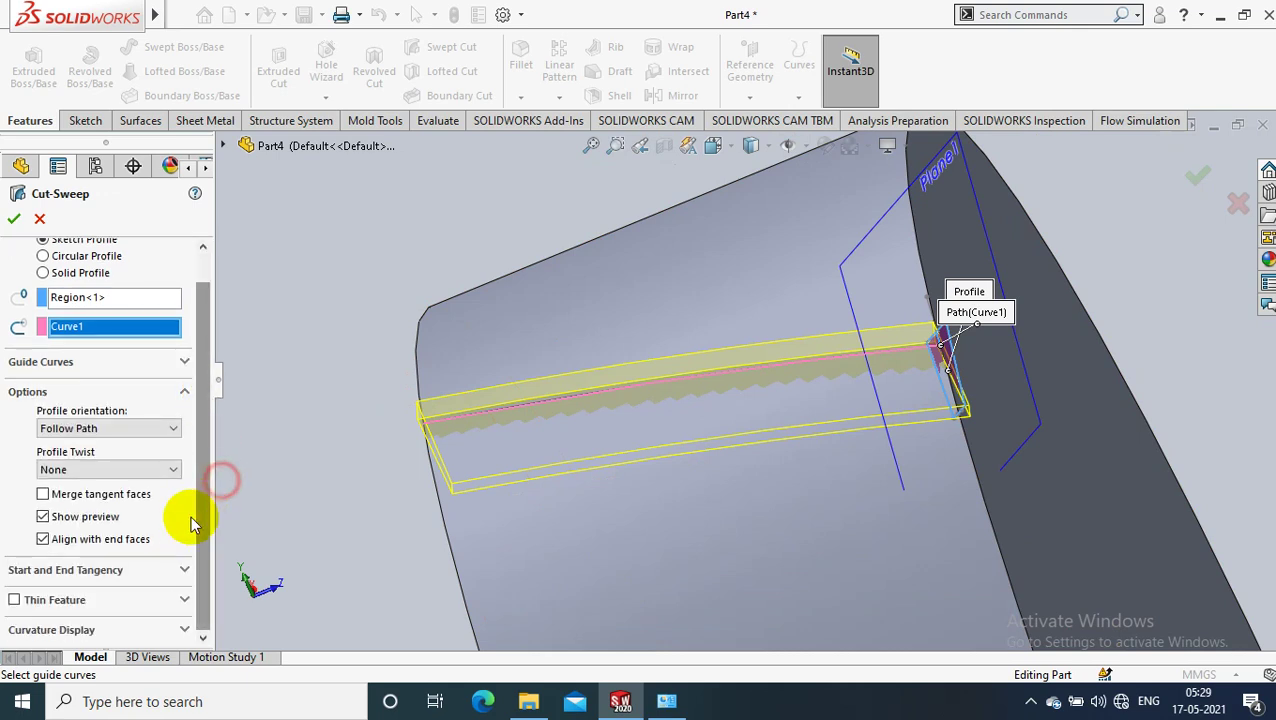
left_click(185, 570)
scroll(197, 570, "down", 3)
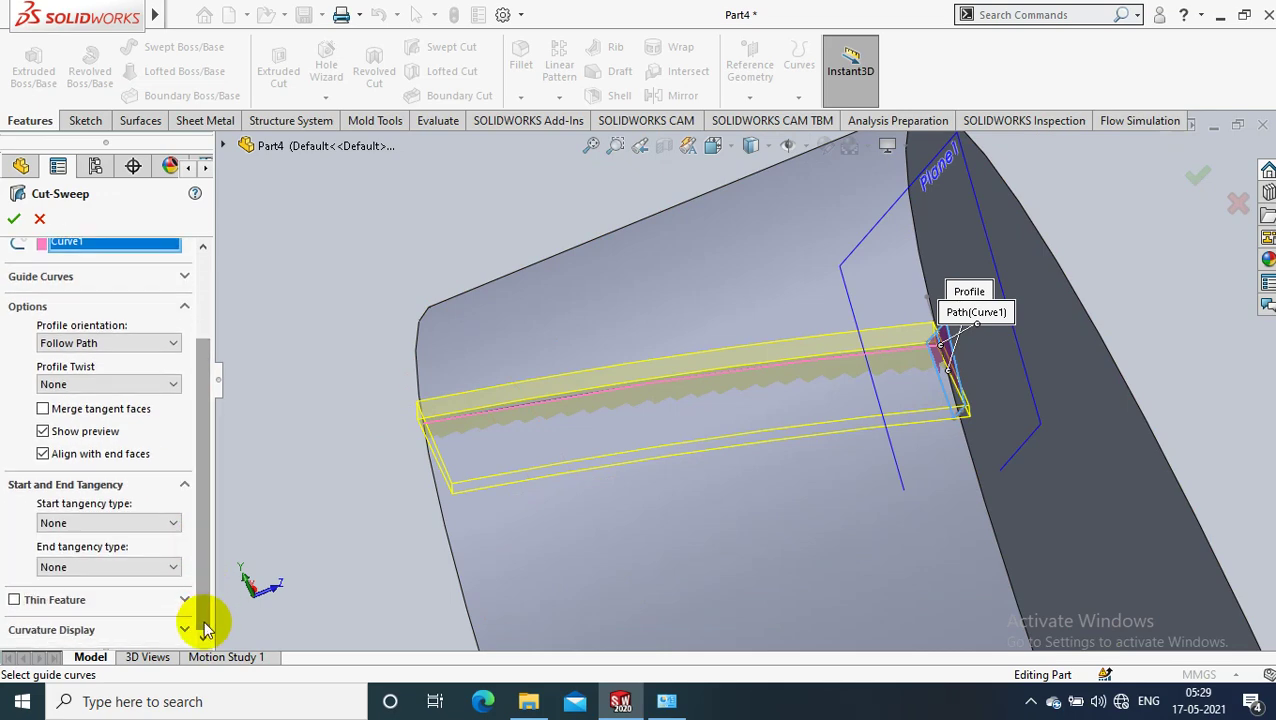
middle_click_drag(365, 390, 379, 370)
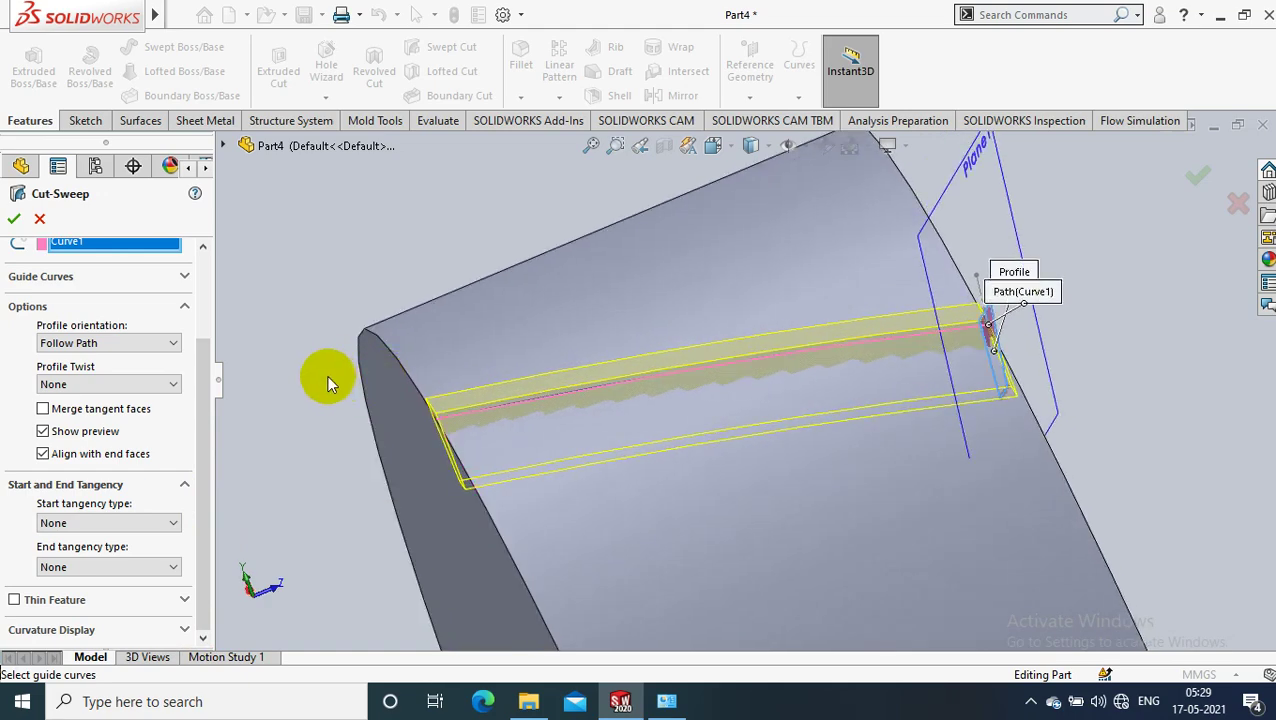
left_click_drag(197, 372, 190, 350)
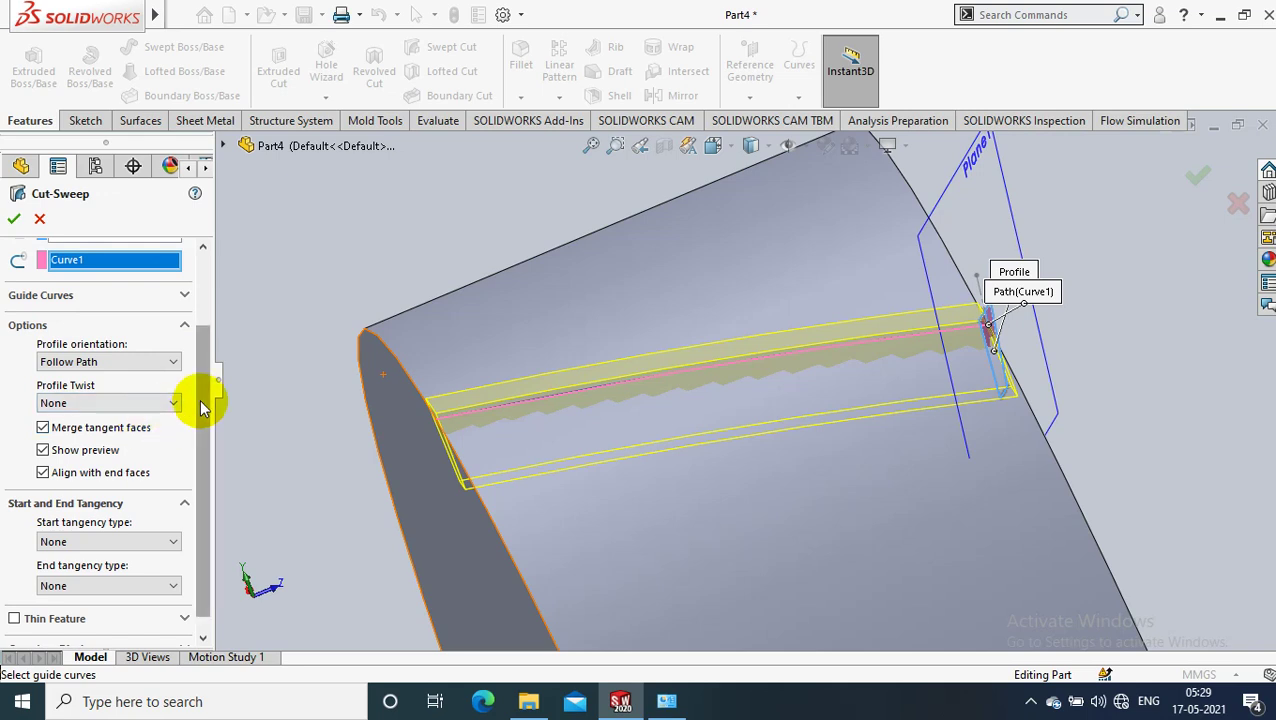
left_click_drag(205, 398, 205, 335)
left_click_drag(205, 251, 213, 512)
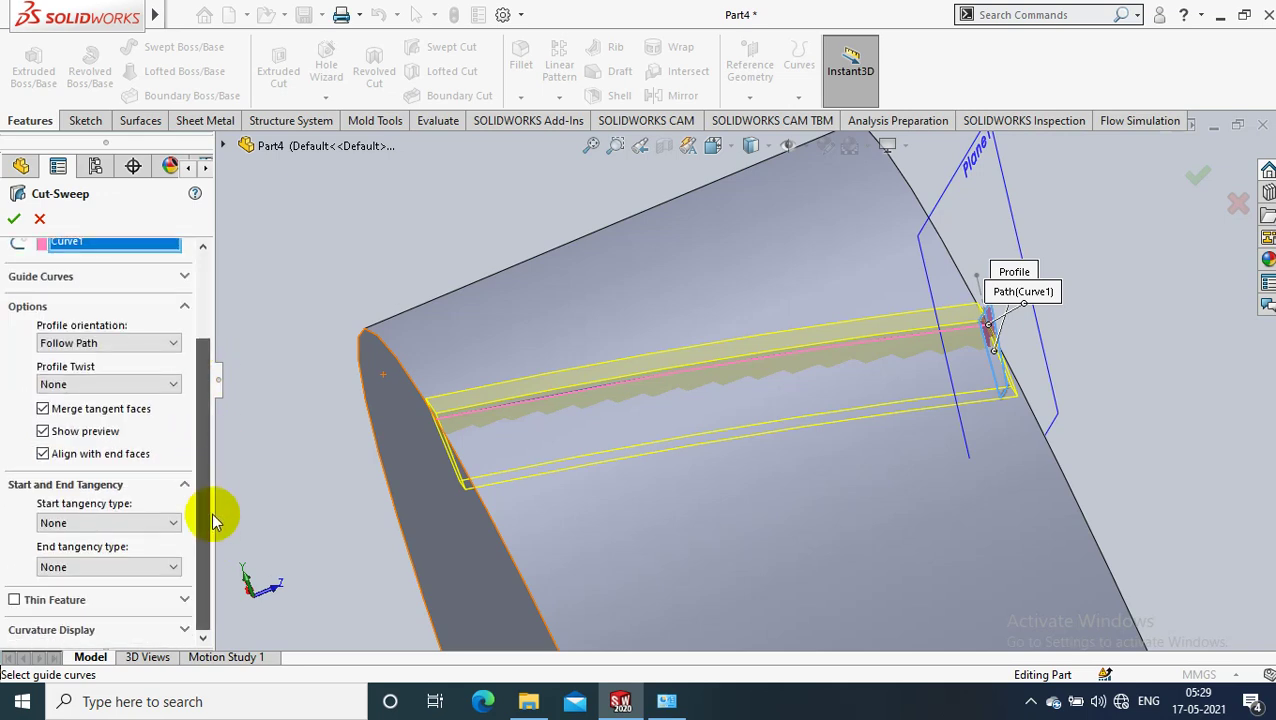
left_click(14, 218)
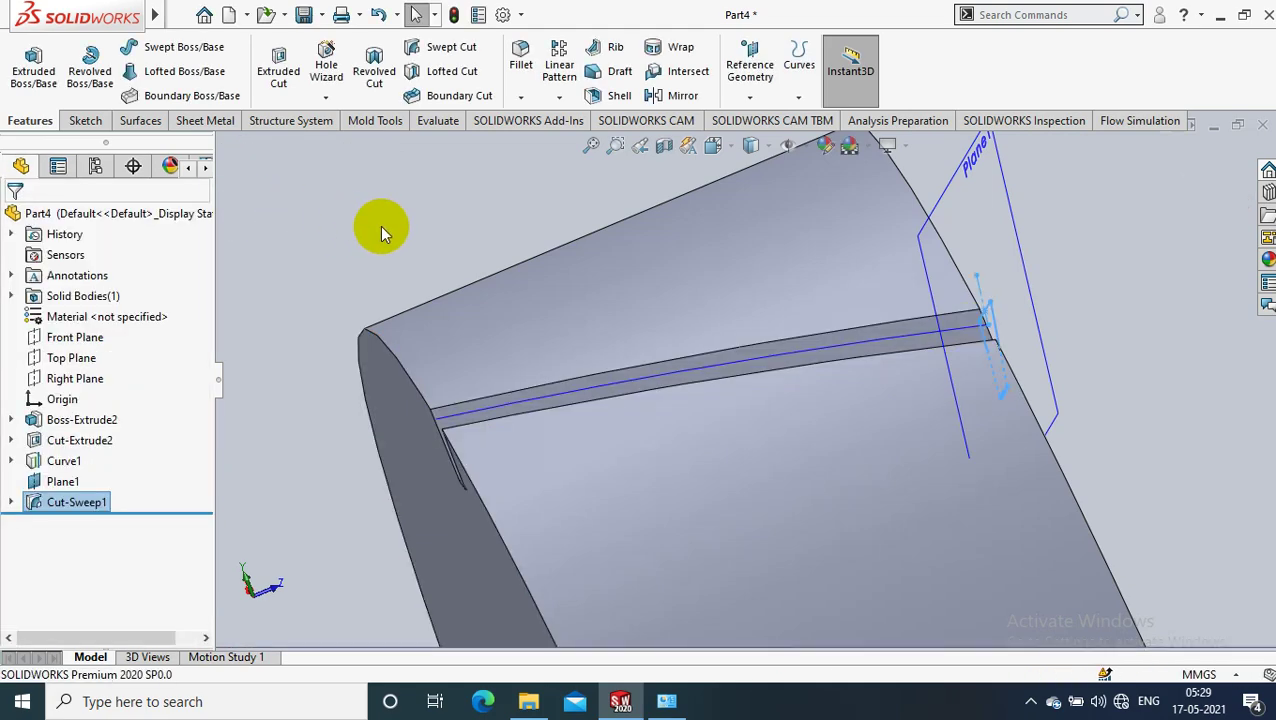
- Switch the ring's display to shaded without edge lines
mouse_move(380, 225)
middle_mouse_down()
mouse_move(342, 213)
mouse_move(327, 277)
middle_mouse_up()
scroll(413, 268, "up", 5)
left_click(413, 262)
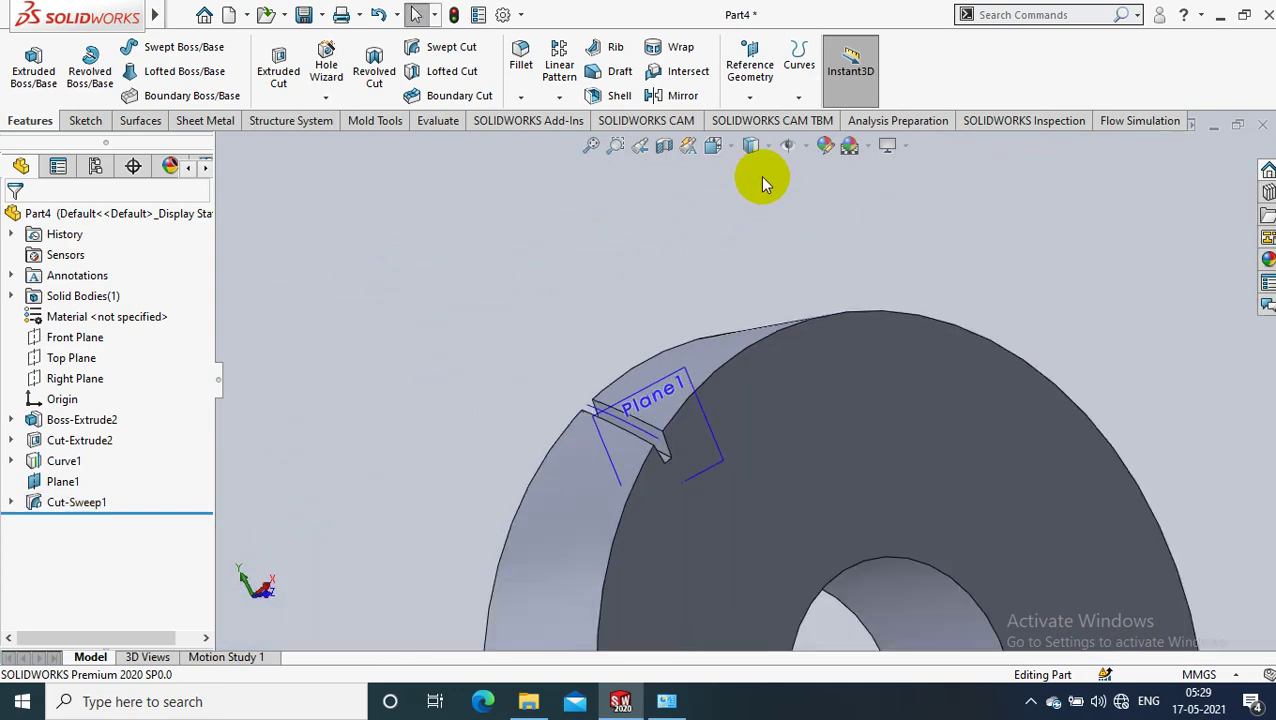
left_click(752, 146)
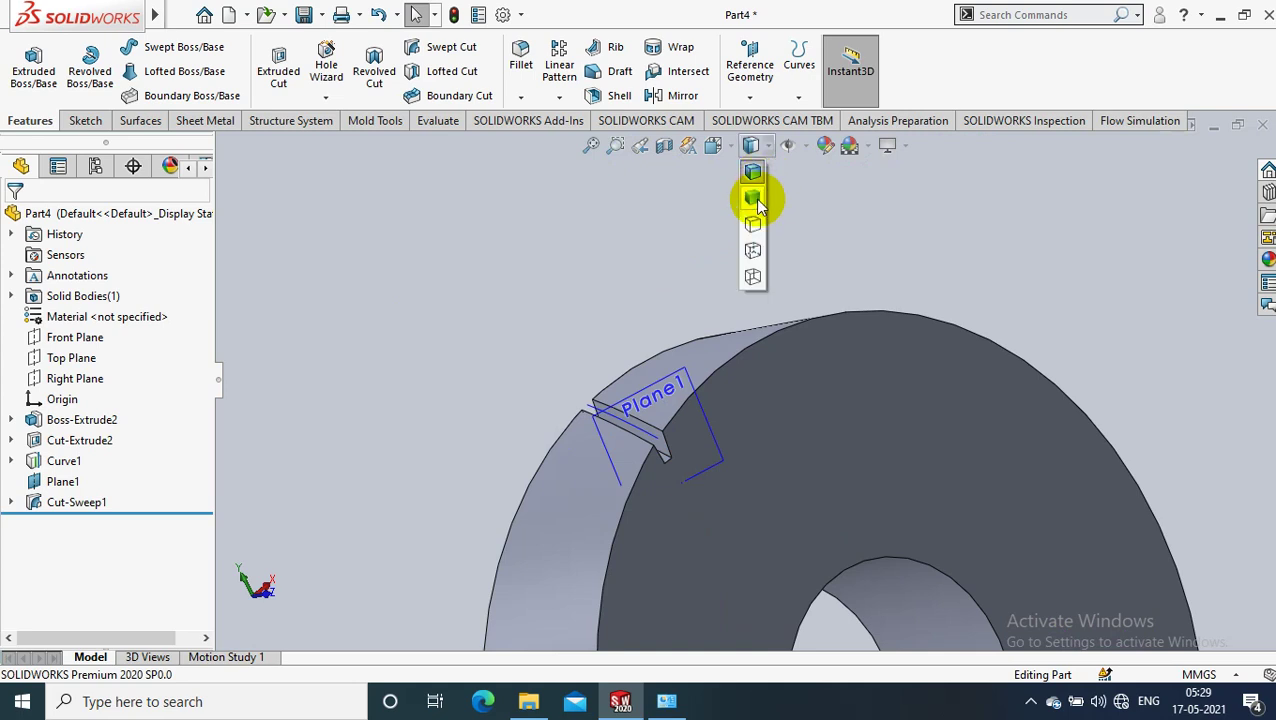
left_click(755, 199)
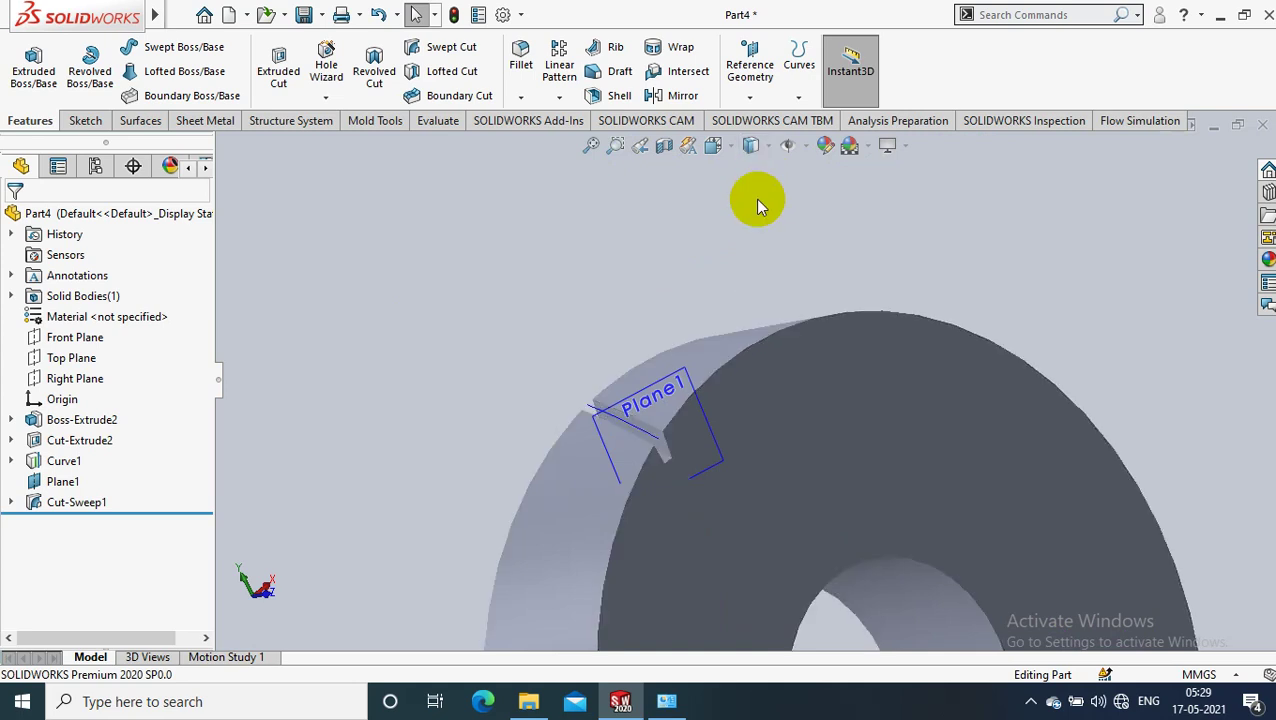
- Hide Plane1 and Curve1, then turn the ring to view the groove
left_click(810, 148)
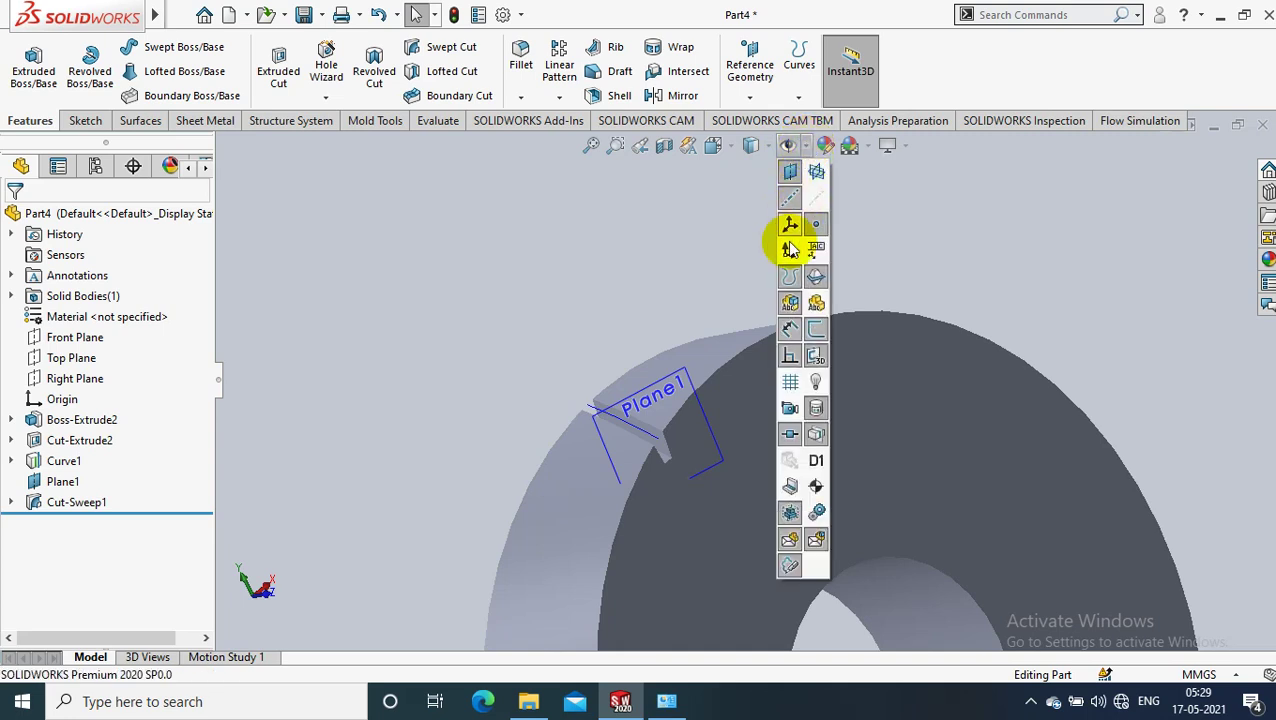
left_click(790, 172)
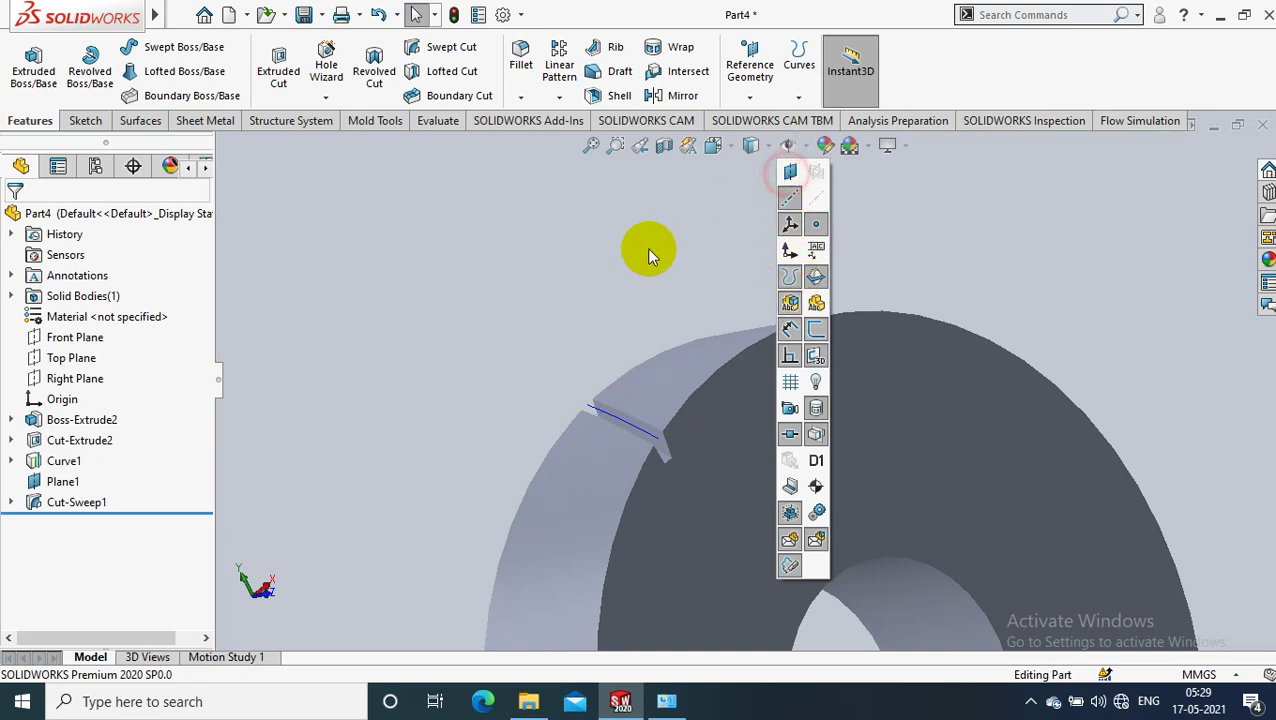
scroll(652, 436, "down", 1)
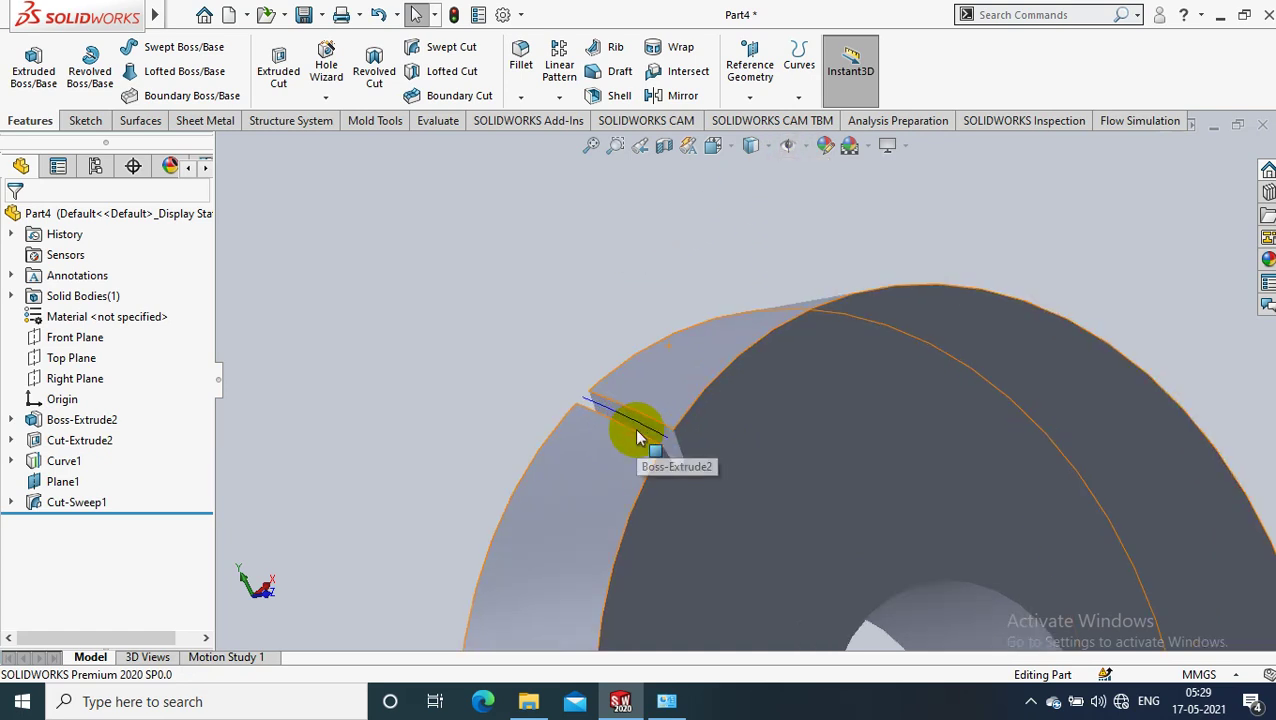
scroll(640, 432, "down", 2)
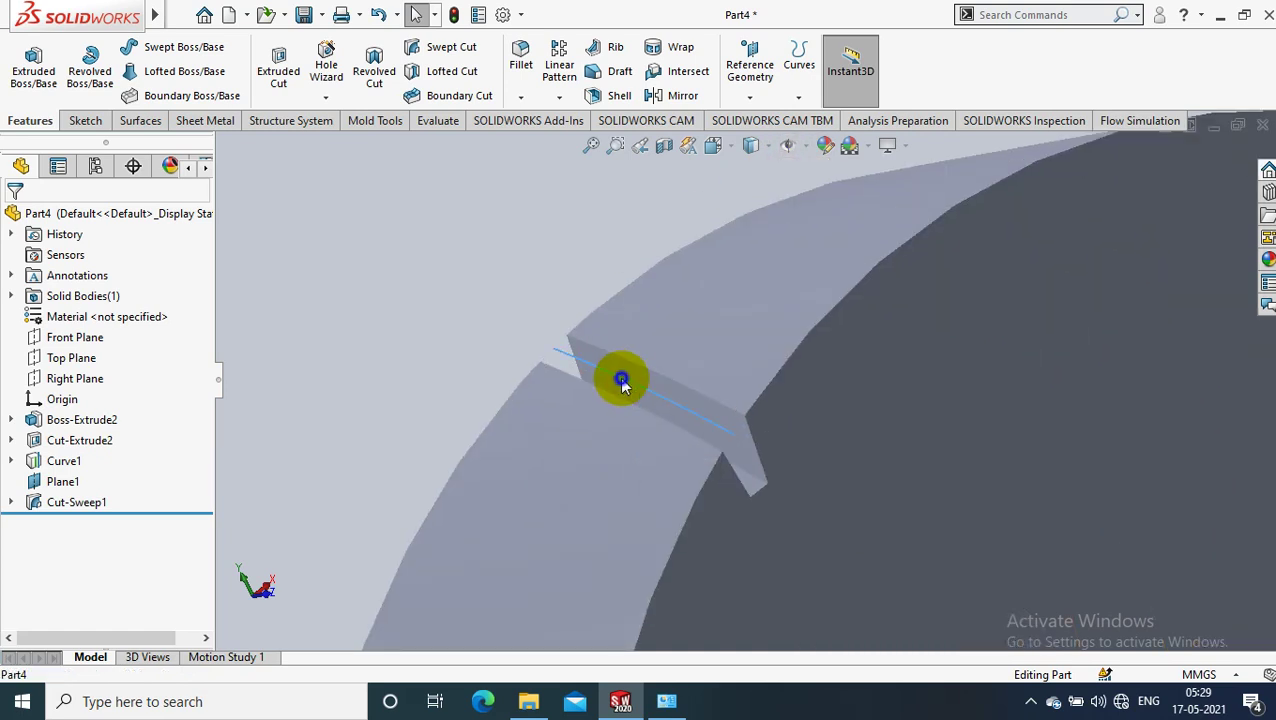
right_click(618, 379)
left_click(668, 358)
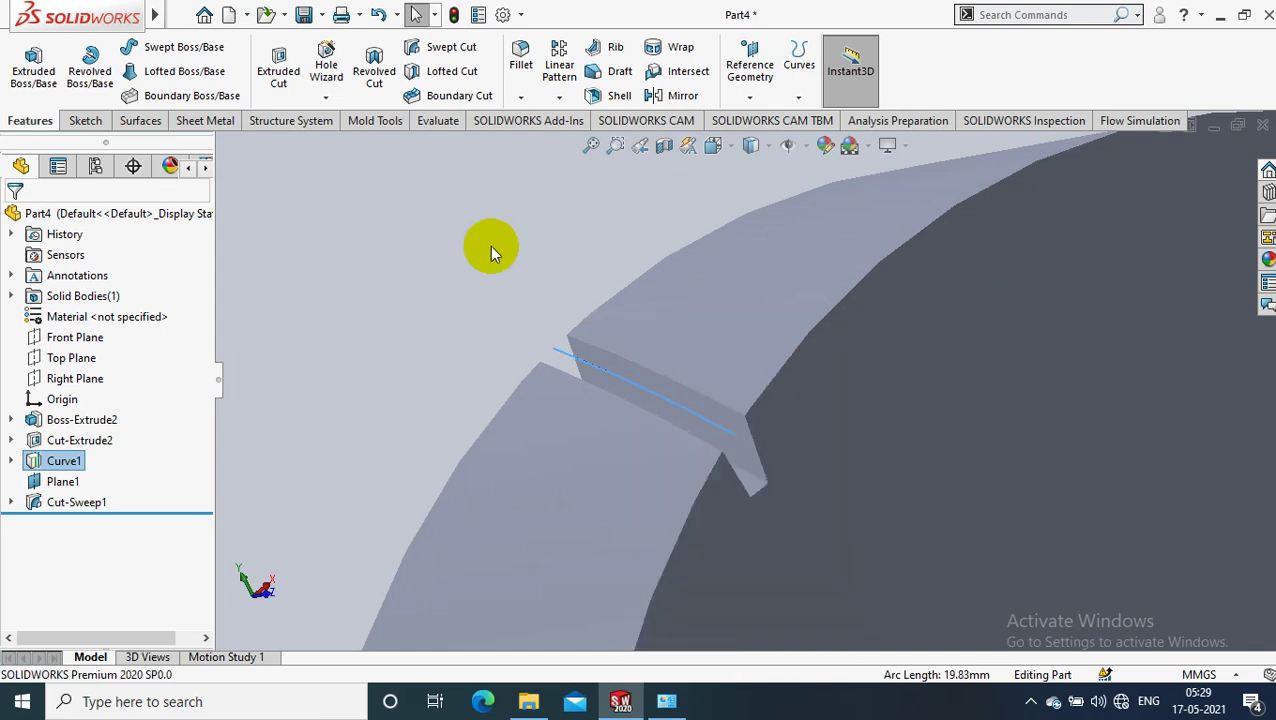
scroll(517, 322, "up", 2)
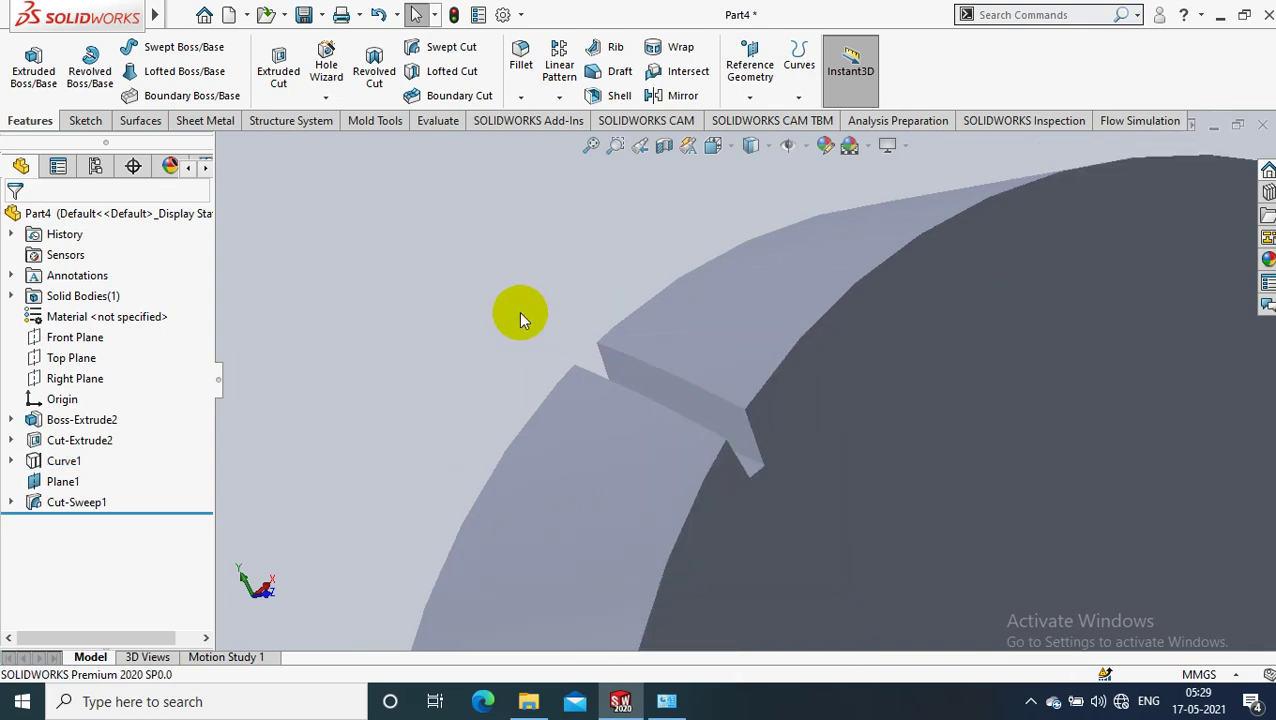
scroll(518, 310, "up", 2)
mouse_move(518, 310)
middle_mouse_down()
mouse_move(632, 350)
mouse_move(609, 337)
mouse_move(697, 437)
mouse_move(731, 430)
middle_mouse_up()
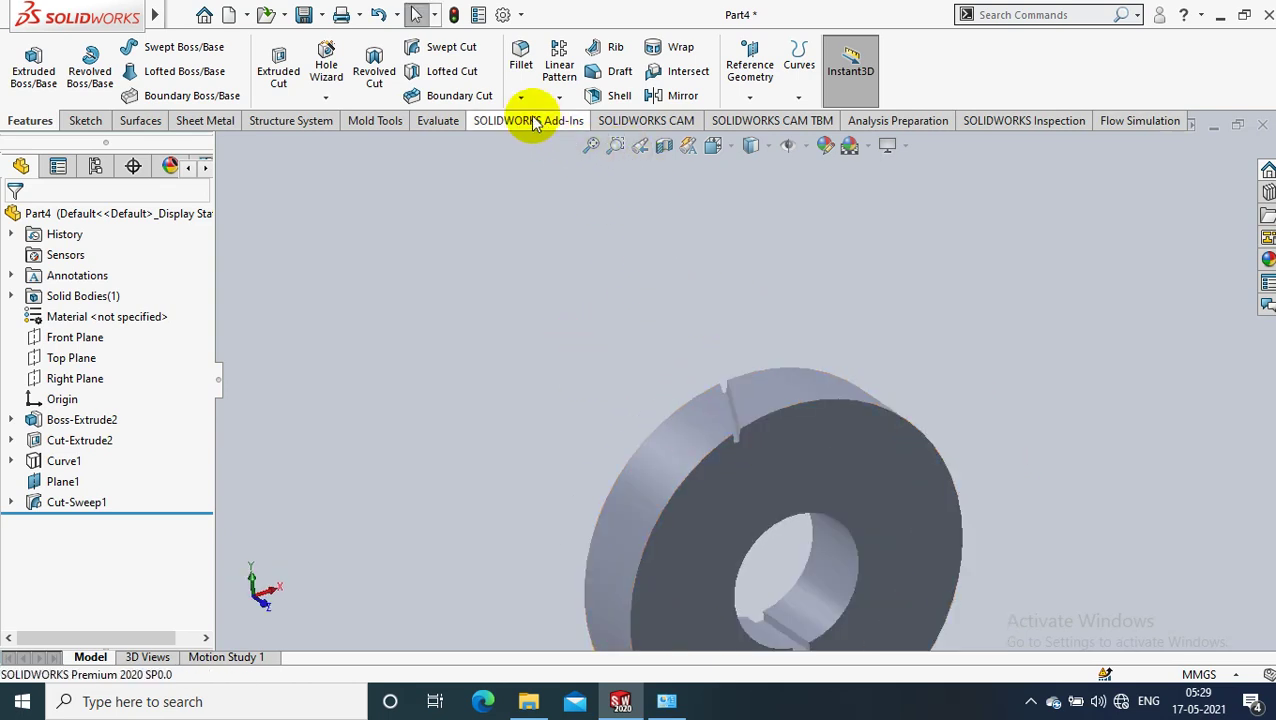
- Start a circular pattern of Cut-Sweep1 using the bore face as its axis
left_click(559, 97)
left_click(562, 144)
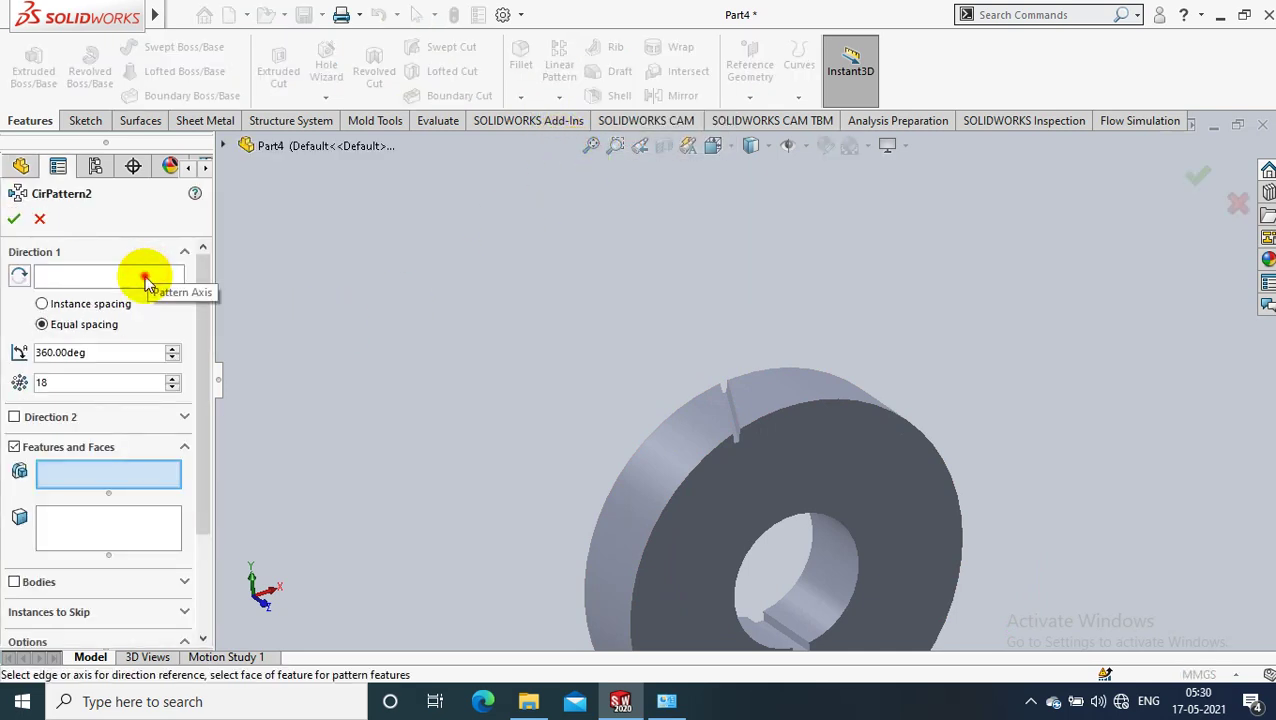
left_click(142, 275)
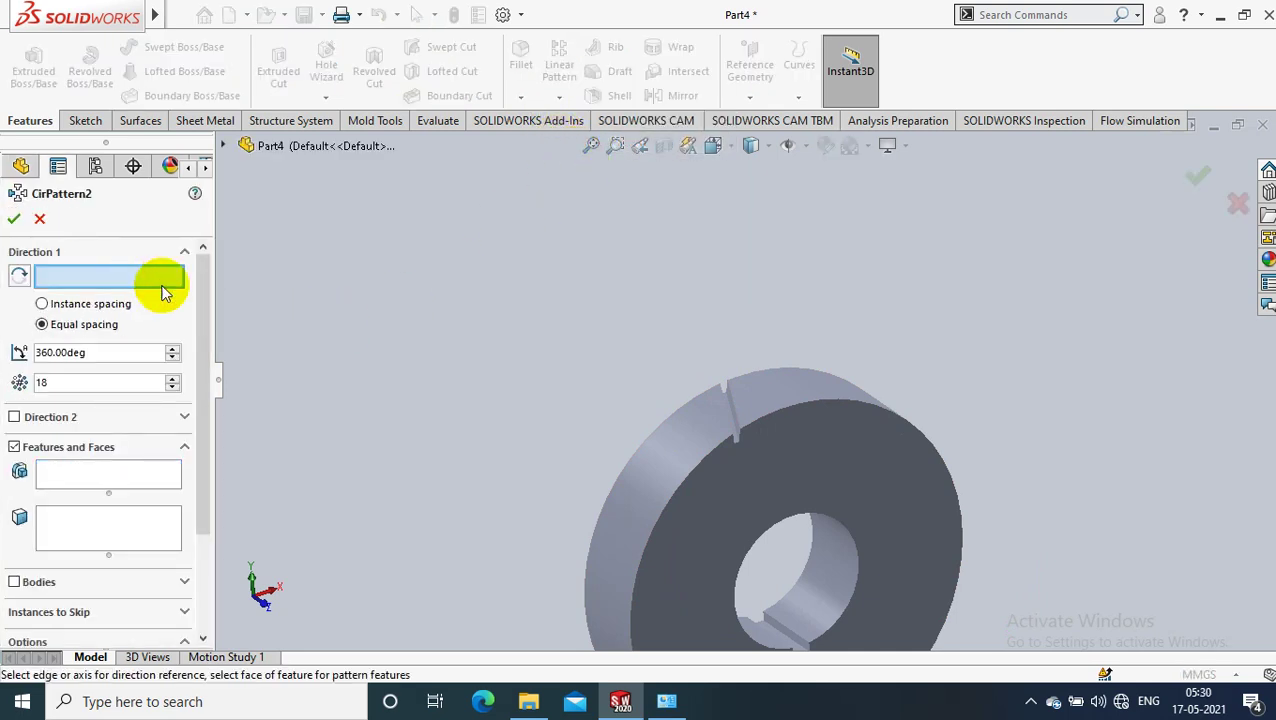
left_click(815, 562)
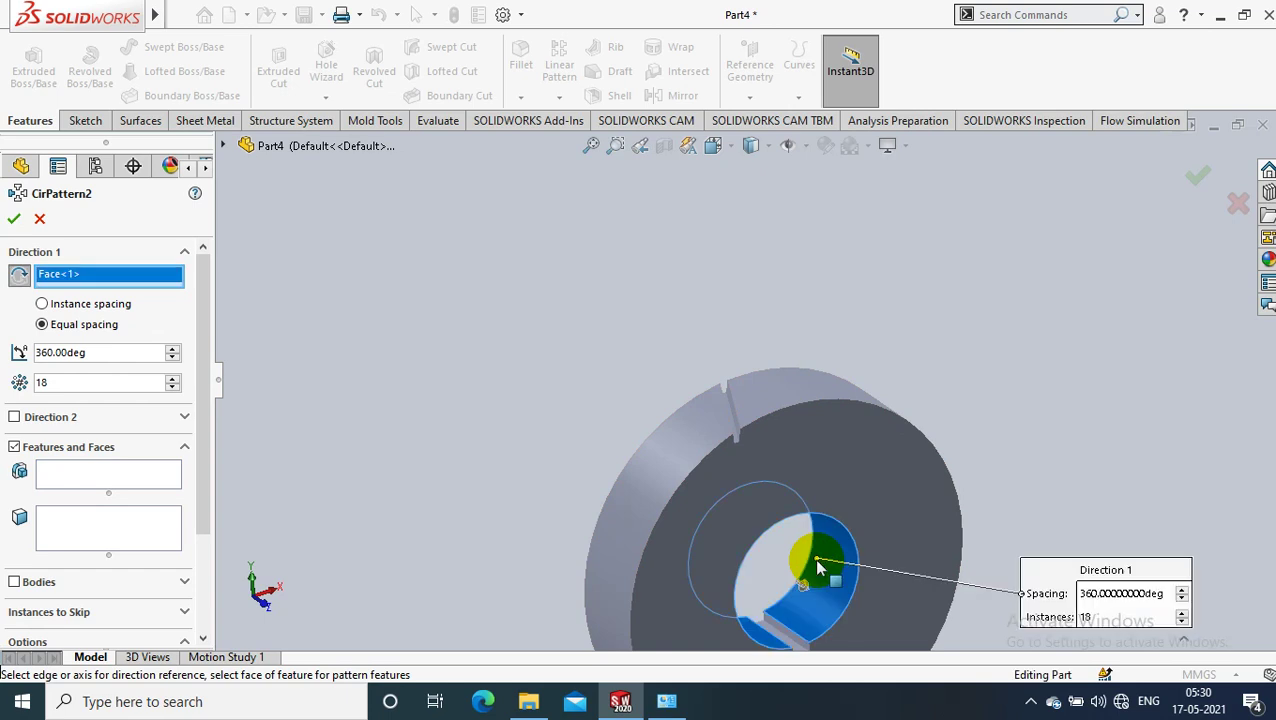
left_click(135, 484)
scroll(545, 405, "down", 3)
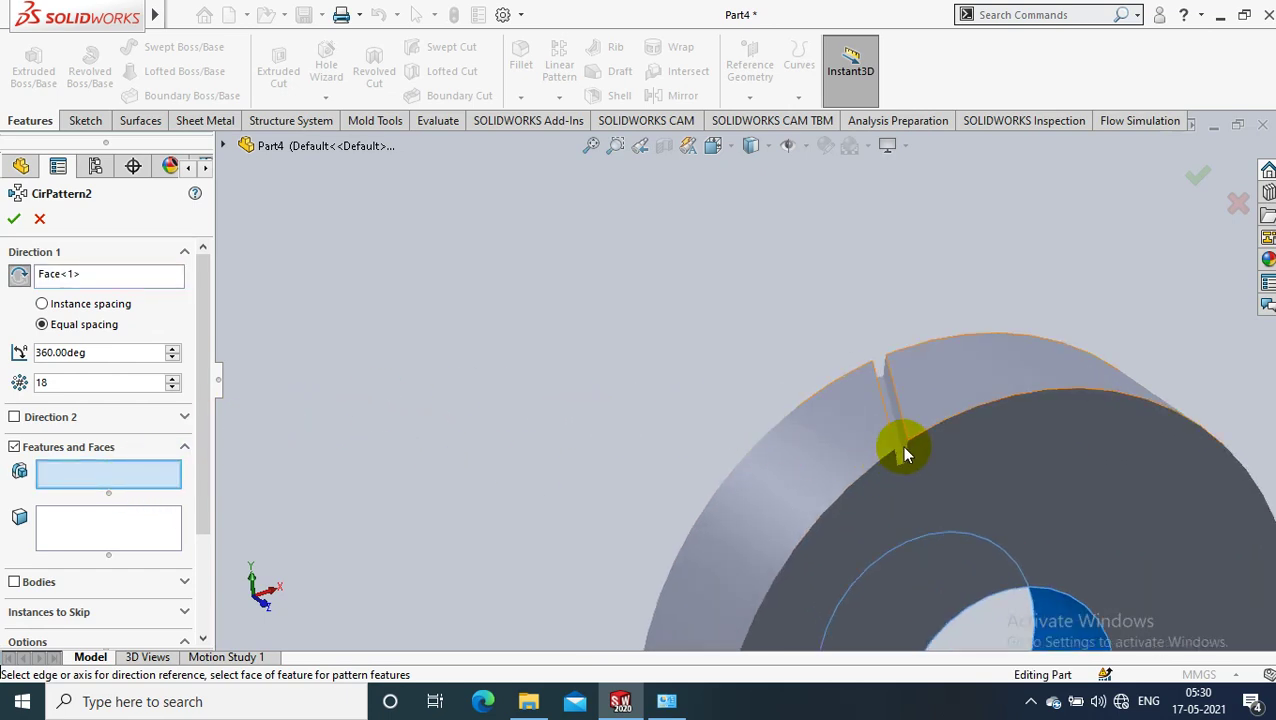
scroll(903, 448, "down", 1)
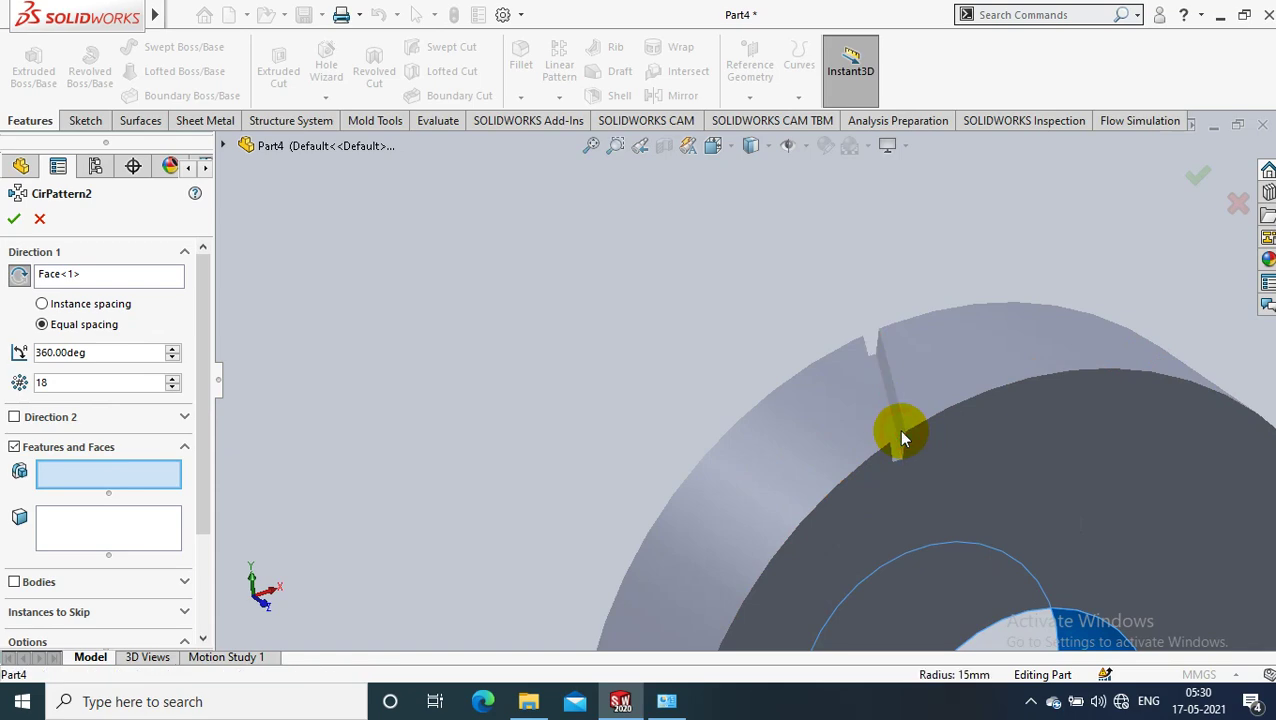
left_click(899, 432)
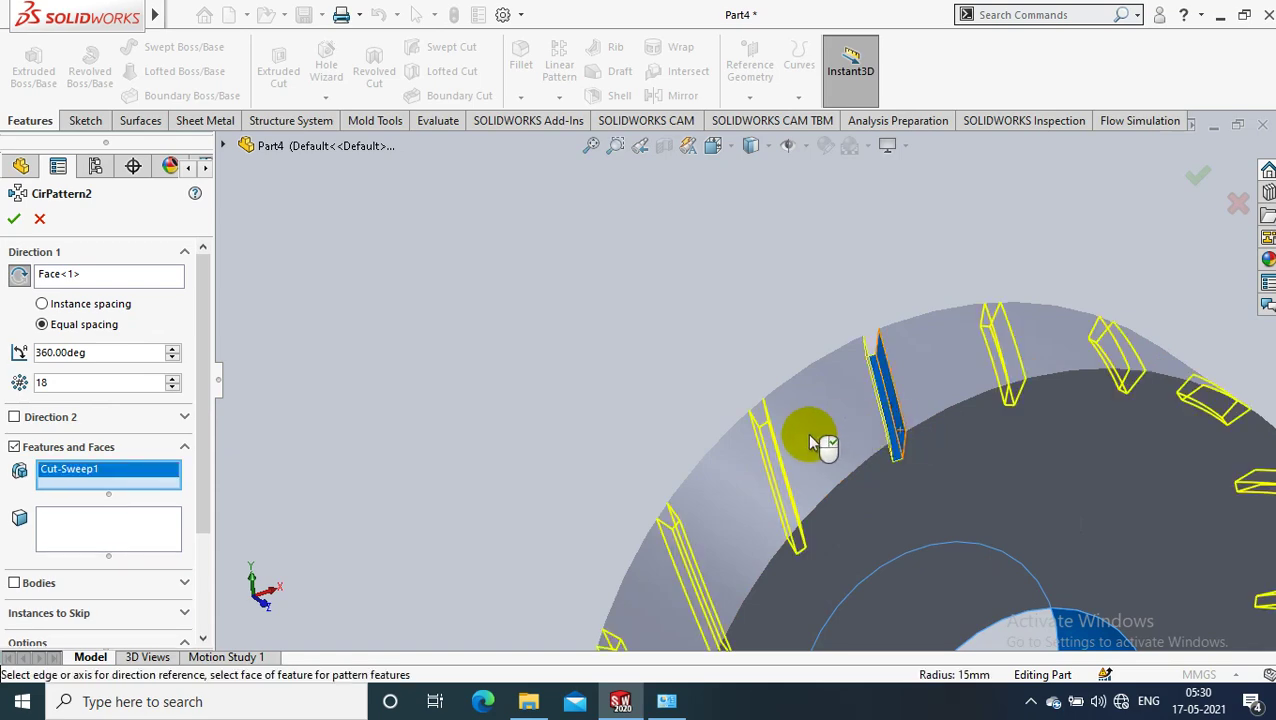
- Set the pattern to 43 equally spaced instances and confirm it
scroll(593, 380, "up", 3)
scroll(593, 378, "up", 2)
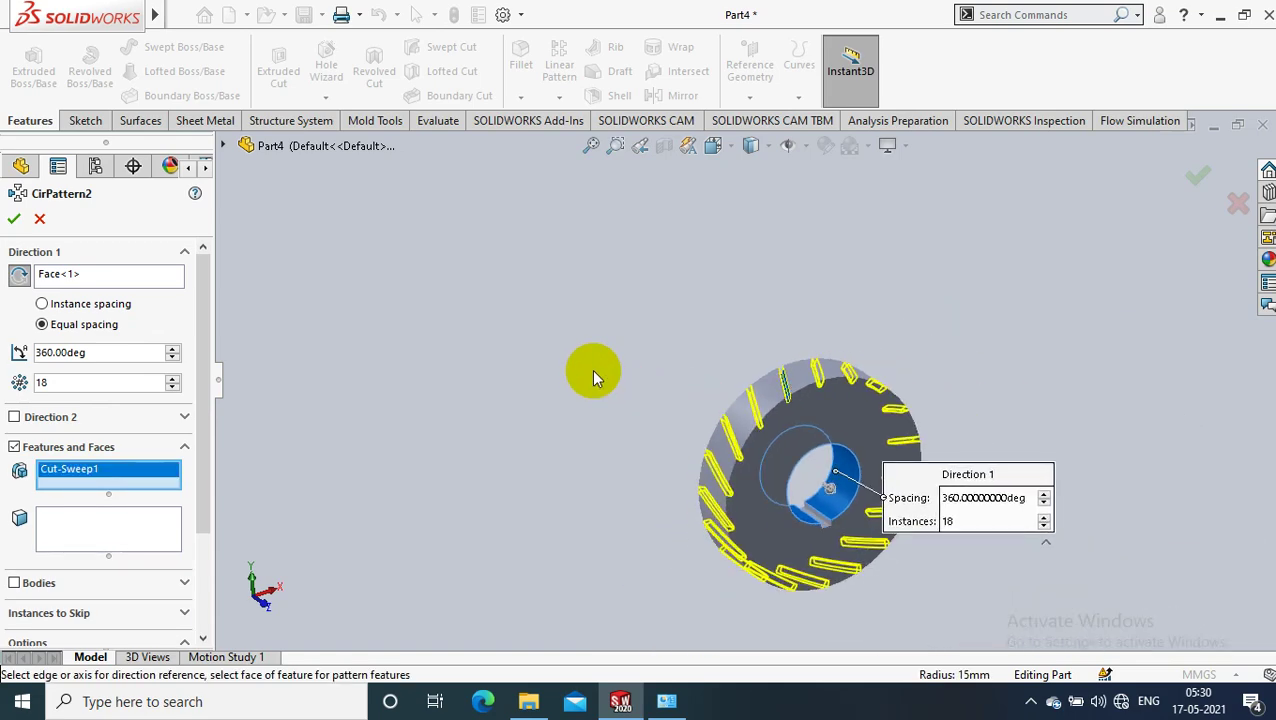
left_click(172, 378)
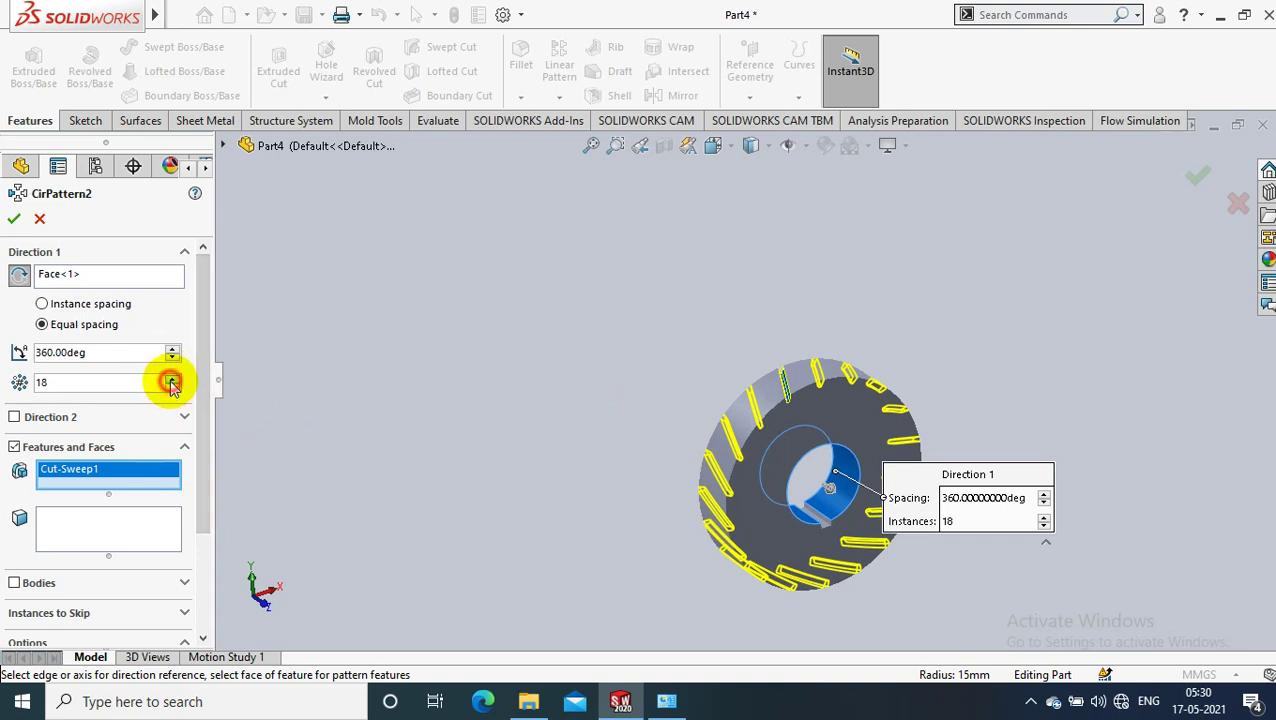
left_click(172, 378)
left_click(172, 380)
left_click(172, 380)
left_click(172, 380)
left_click(172, 380)
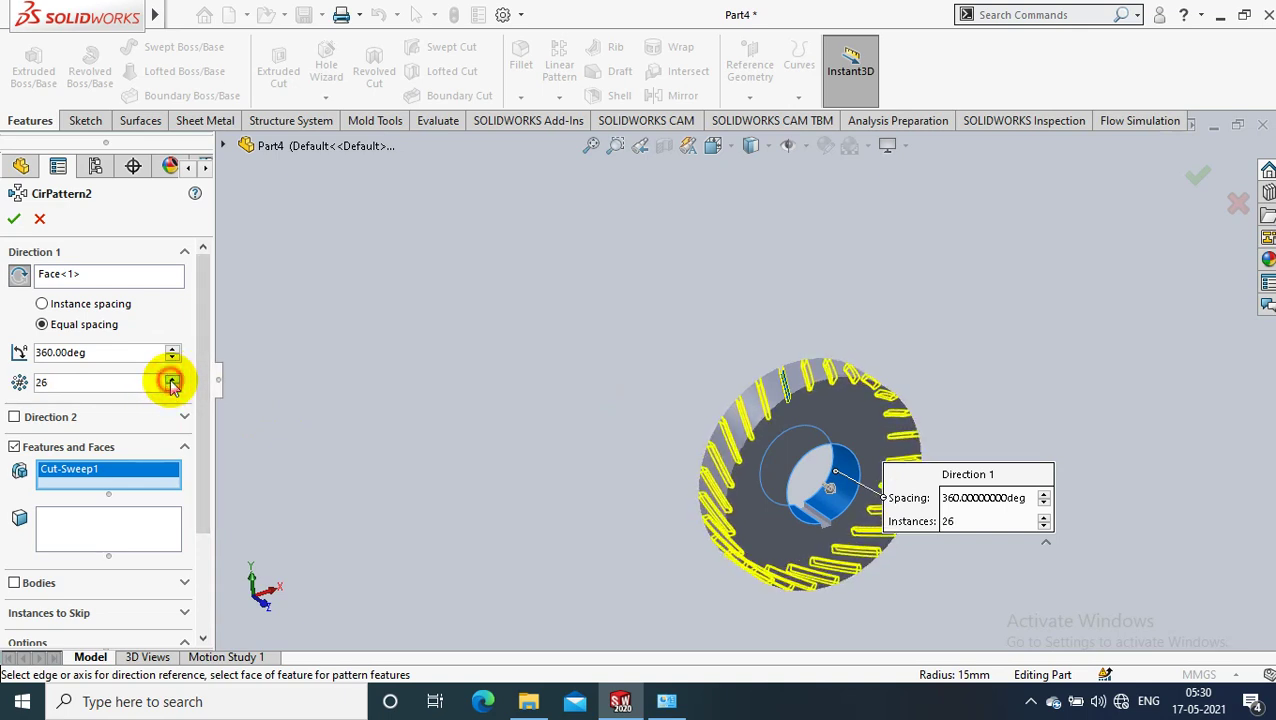
left_click(172, 380)
left_click(172, 380)
left_click(172, 379)
left_click(172, 379)
left_click(172, 379)
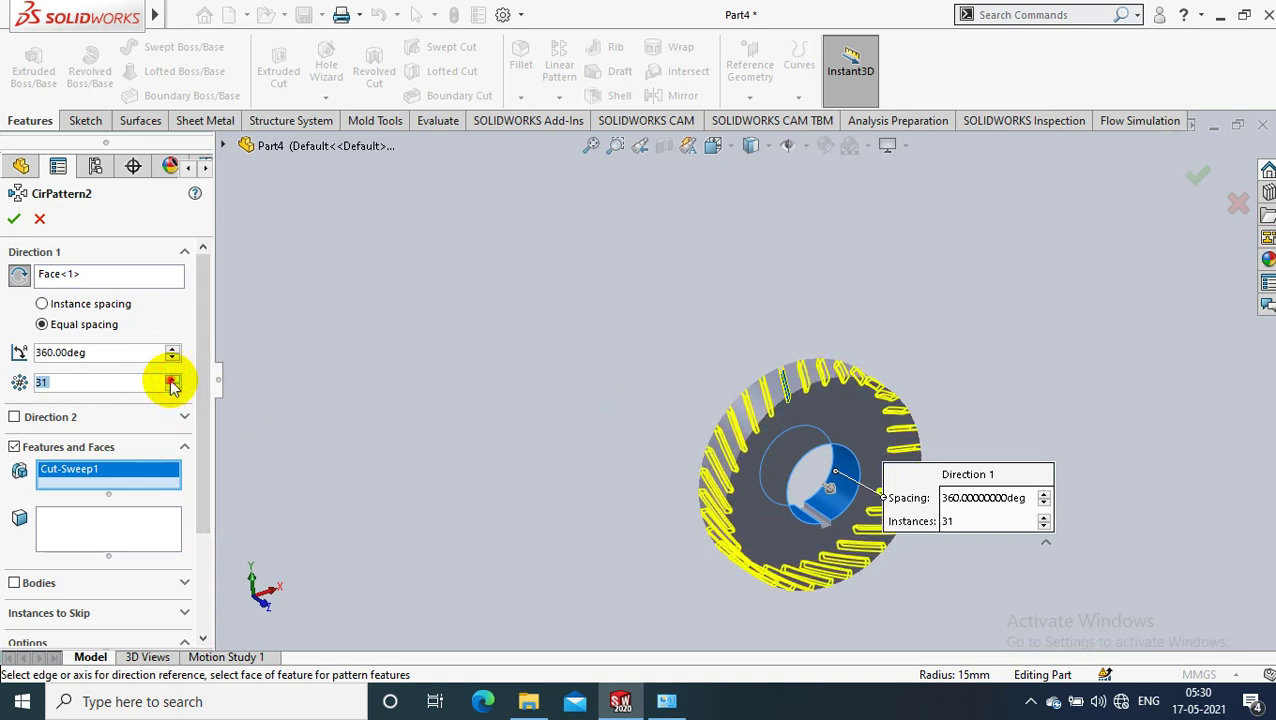
left_click(172, 379)
left_click(172, 383)
left_click(172, 383)
left_click(172, 383)
left_click(172, 383)
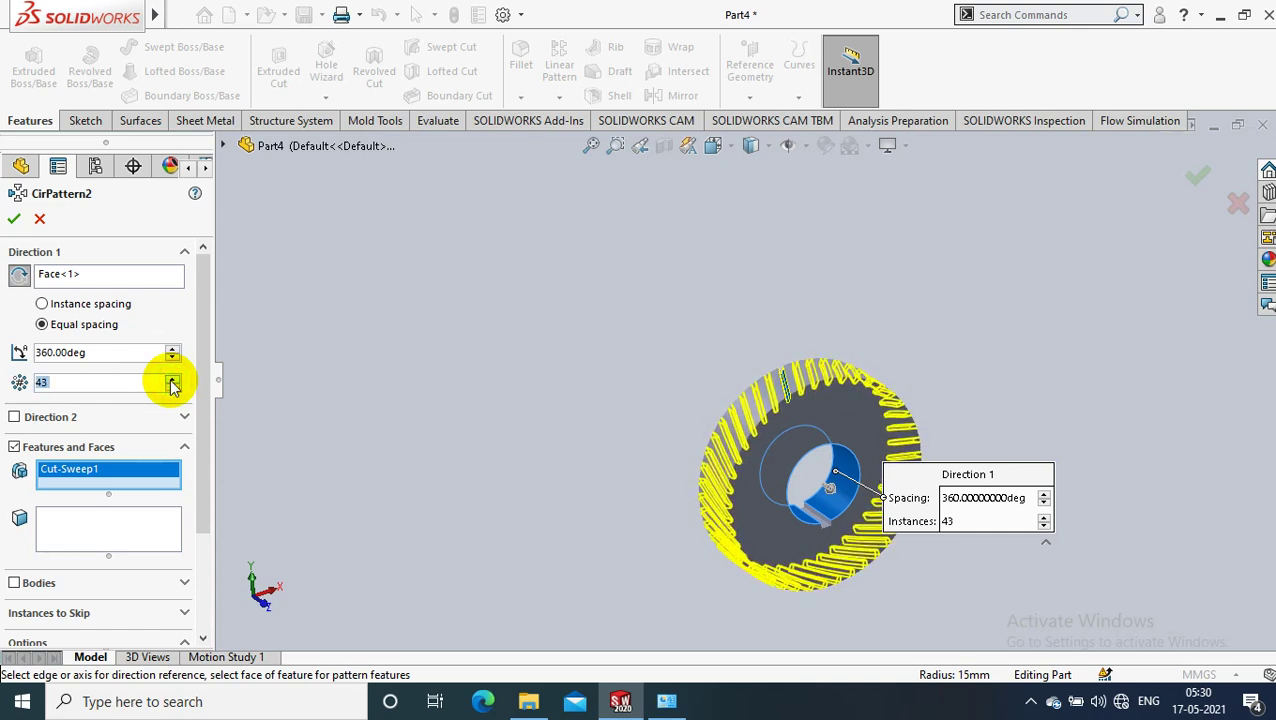
left_click(172, 383)
left_click(172, 383)
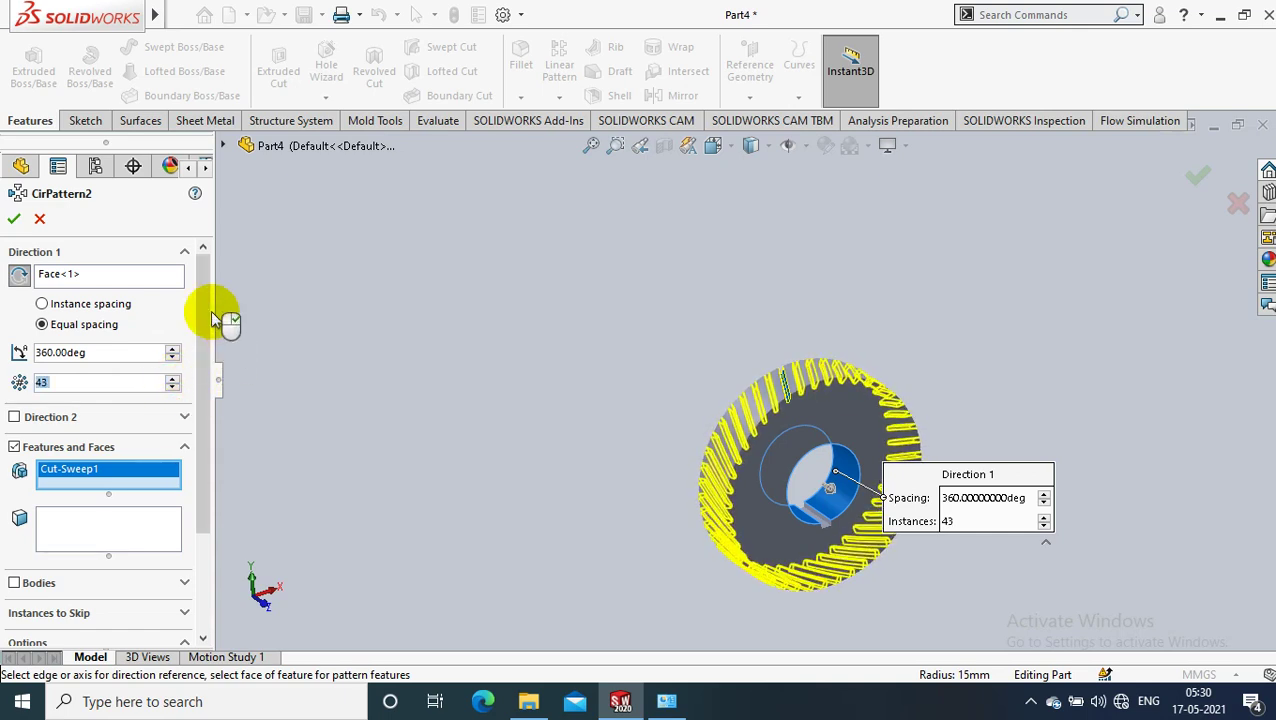
left_click(12, 221)
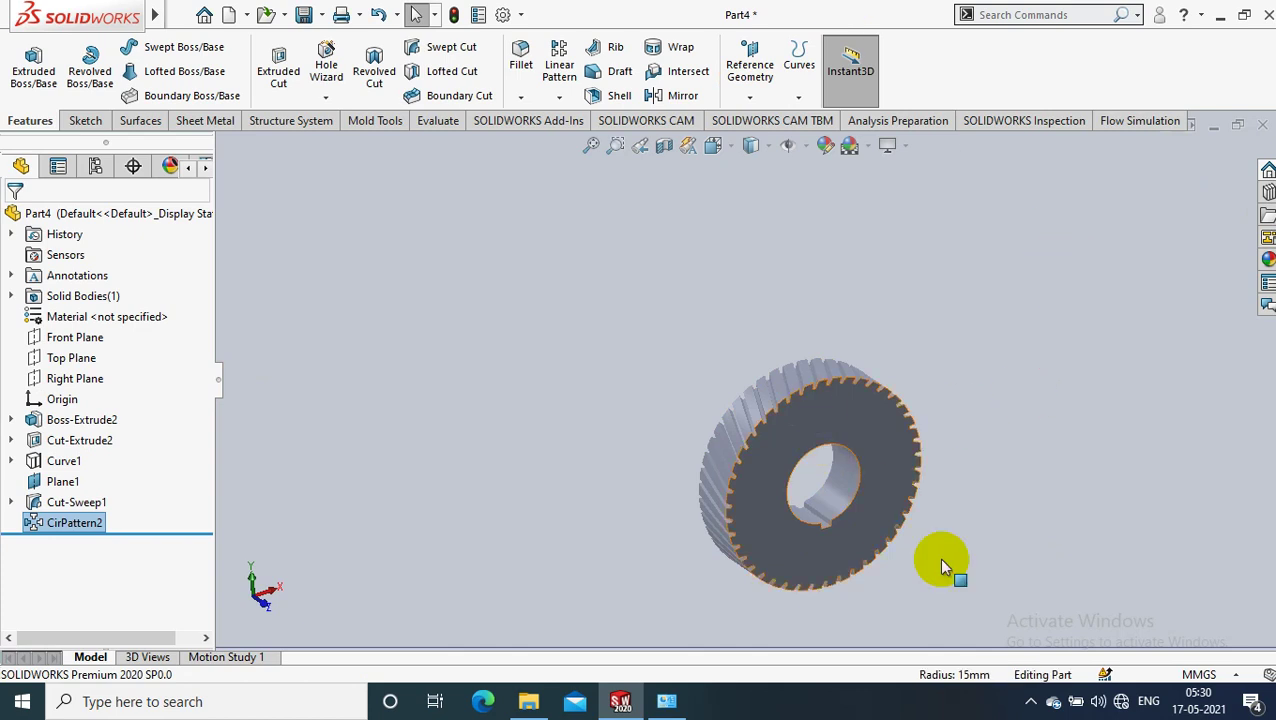
- Rotate the view to inspect the 43 slanted grooves around the rim
middle_click_drag(938, 557, 760, 310)
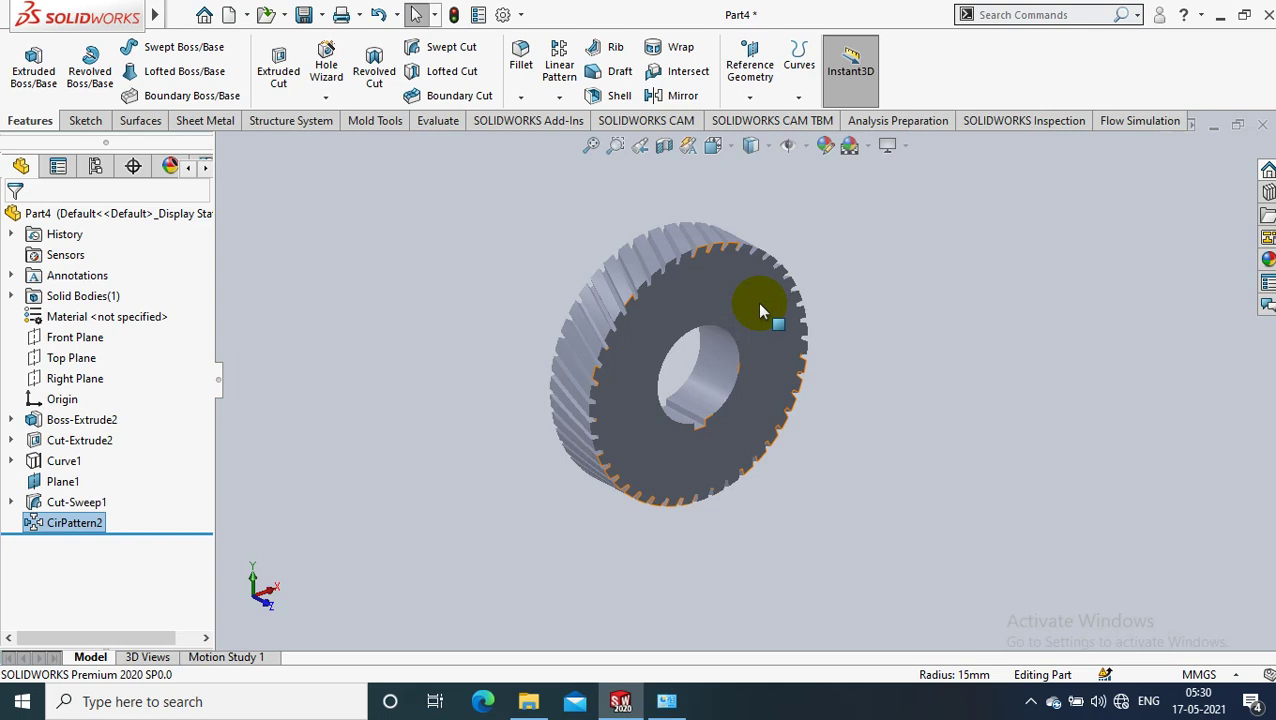
- Apply a green appearance to the entire ring body
right_click(757, 302)
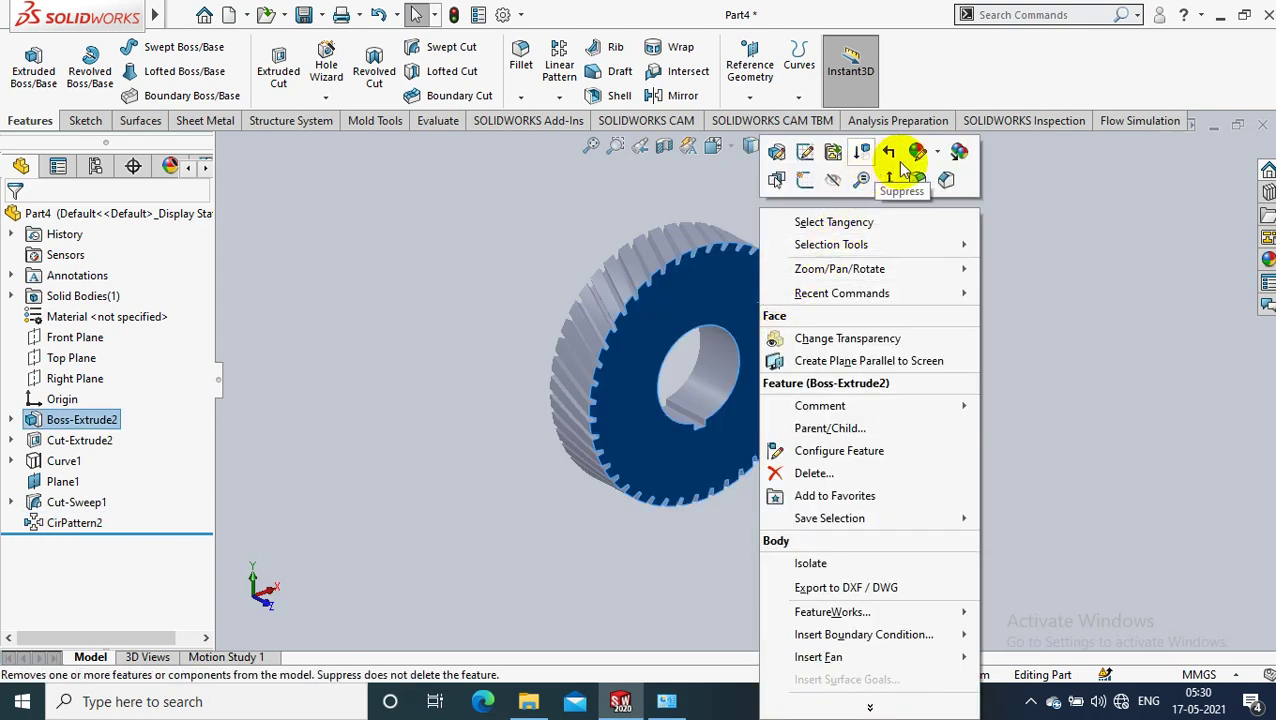
left_click(937, 160)
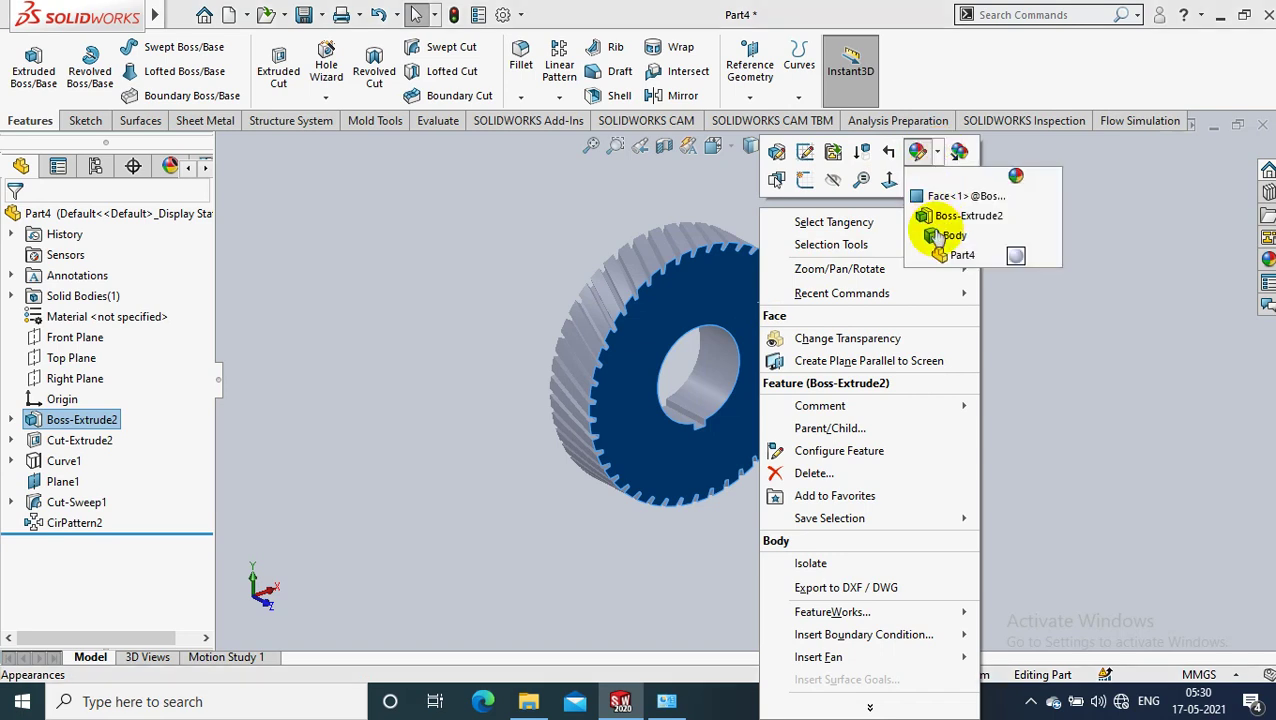
left_click(935, 236)
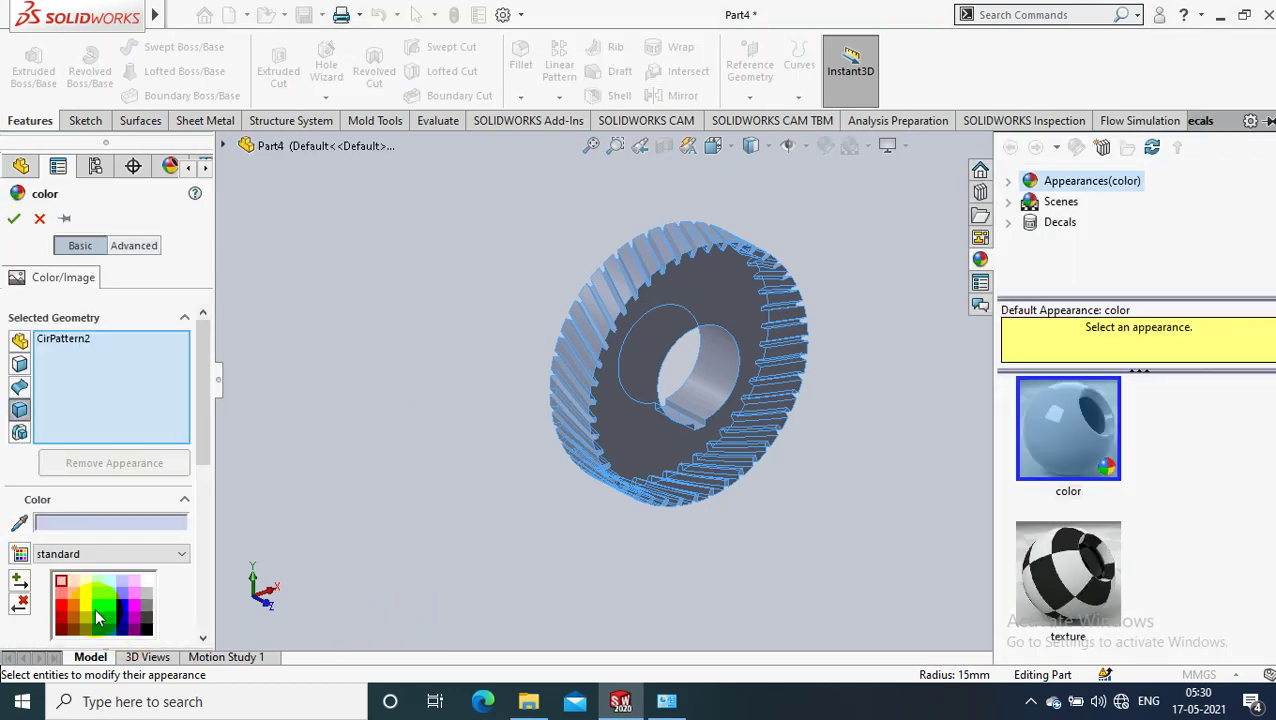
left_click(97, 617)
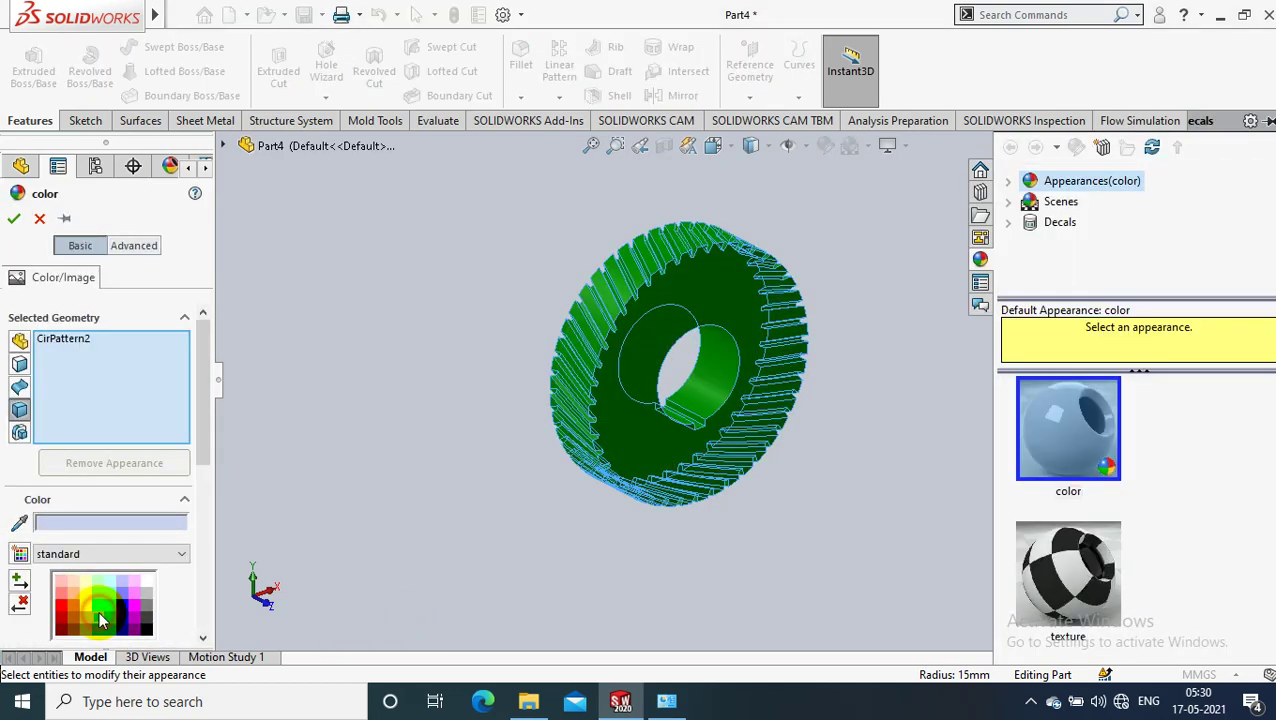
left_click(13, 218)
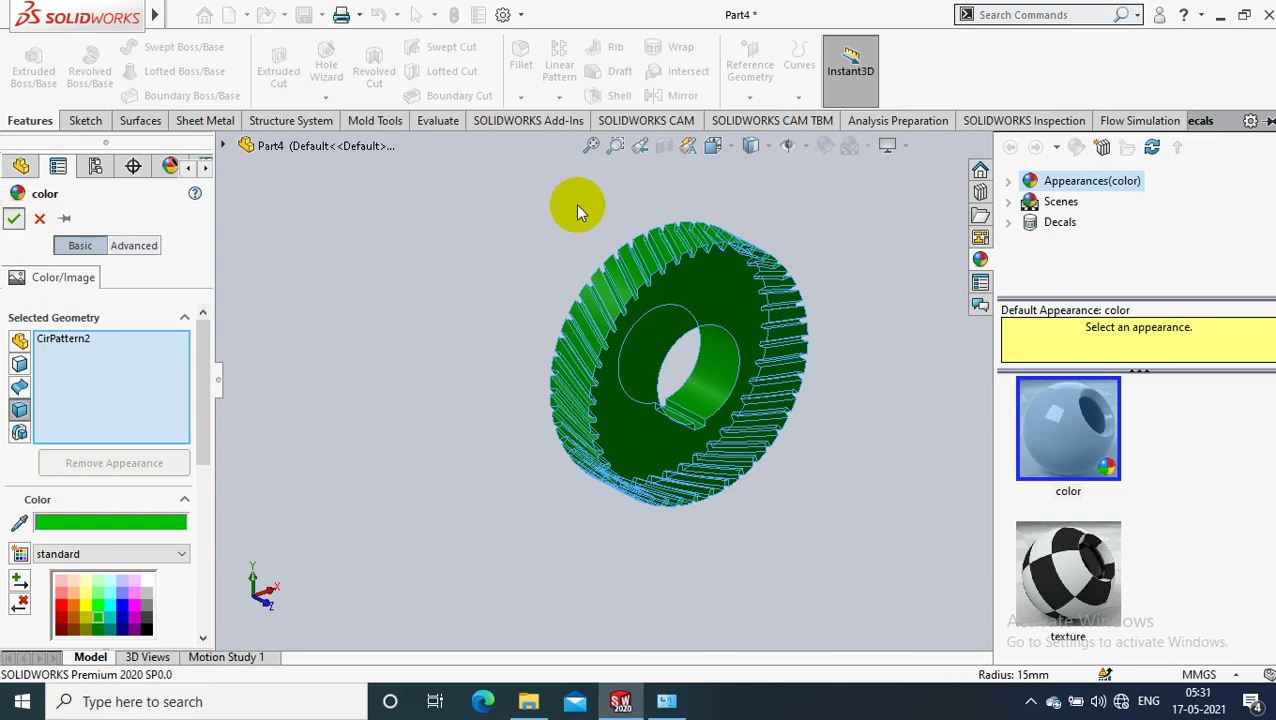
scroll(659, 170, "down", 1)
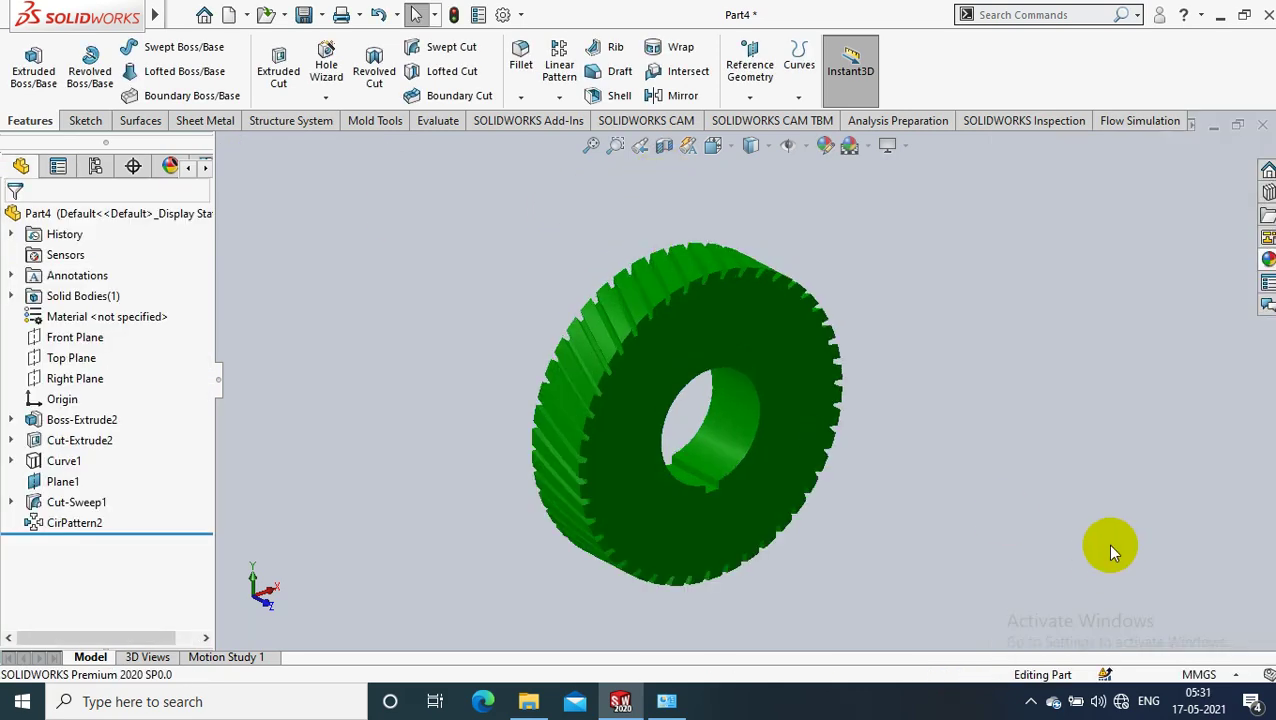